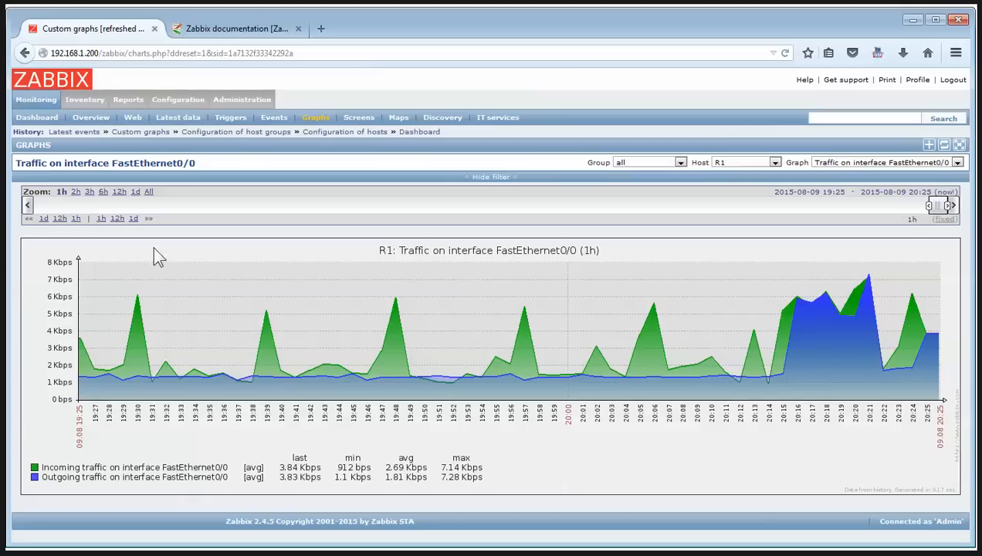
Step: Open the template settings of host R1 in the host configuration
{"action": "left_click", "coordinate": [179, 105]}
{"action": "left_click", "coordinate": [142, 117]}
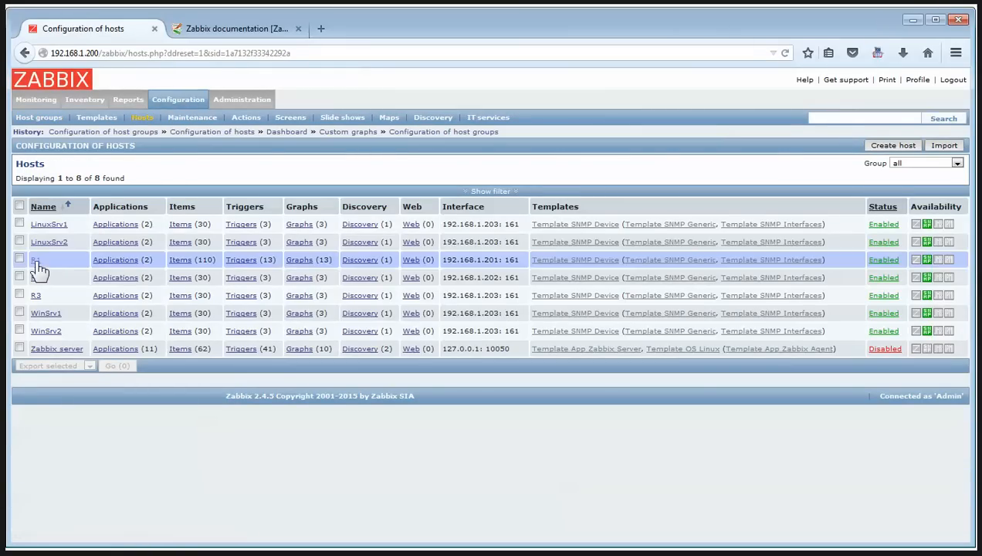
{"action": "left_click", "coordinate": [36, 261]}
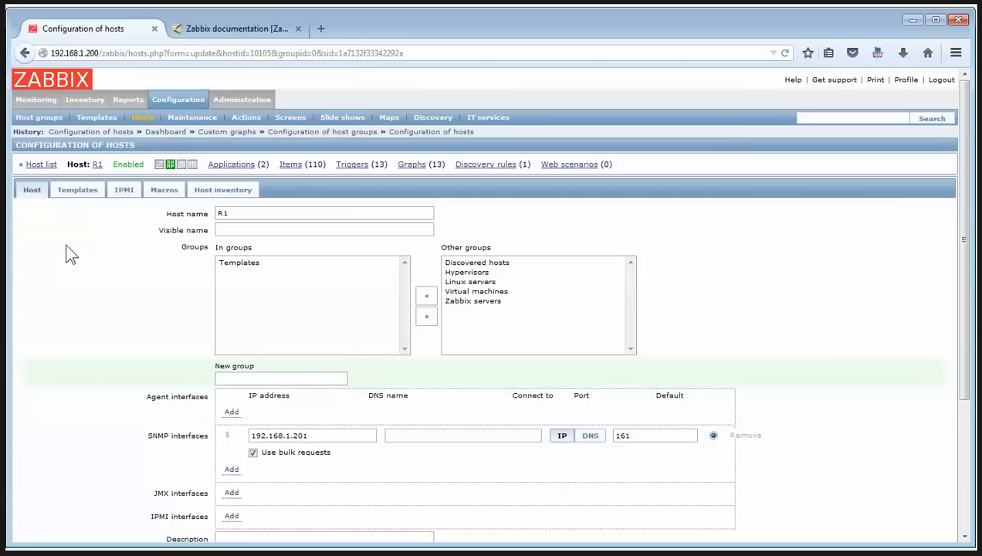
{"action": "left_click", "coordinate": [77, 190]}
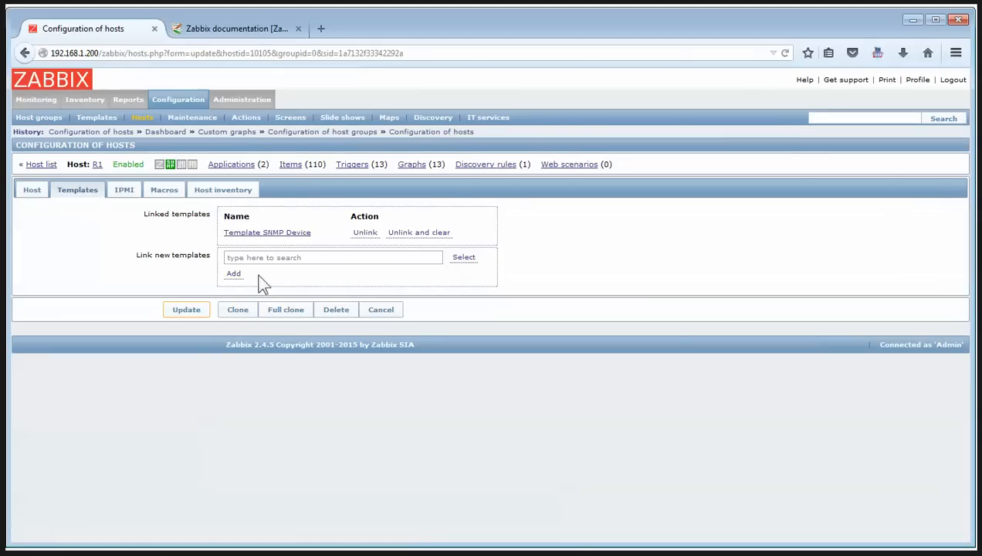
Step: Search the template list for icmp, link Template ICMP Ping to host R1 and update the host
{"action": "left_click", "coordinate": [464, 259]}
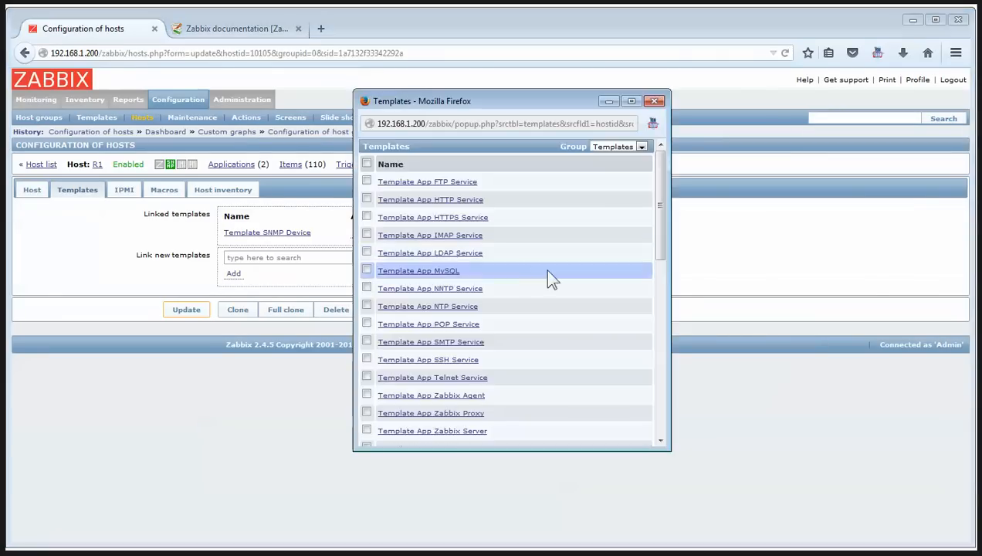
{"action": "mouse_move", "coordinate": [663, 210]}
{"action": "left_mouse_down"}
{"action": "mouse_move", "coordinate": [662, 281]}
{"action": "mouse_move", "coordinate": [685, 400]}
{"action": "mouse_move", "coordinate": [669, 200]}
{"action": "left_mouse_up"}
{"action": "key", "text": "ctrl+f"}
{"action": "type", "text": "ic"}
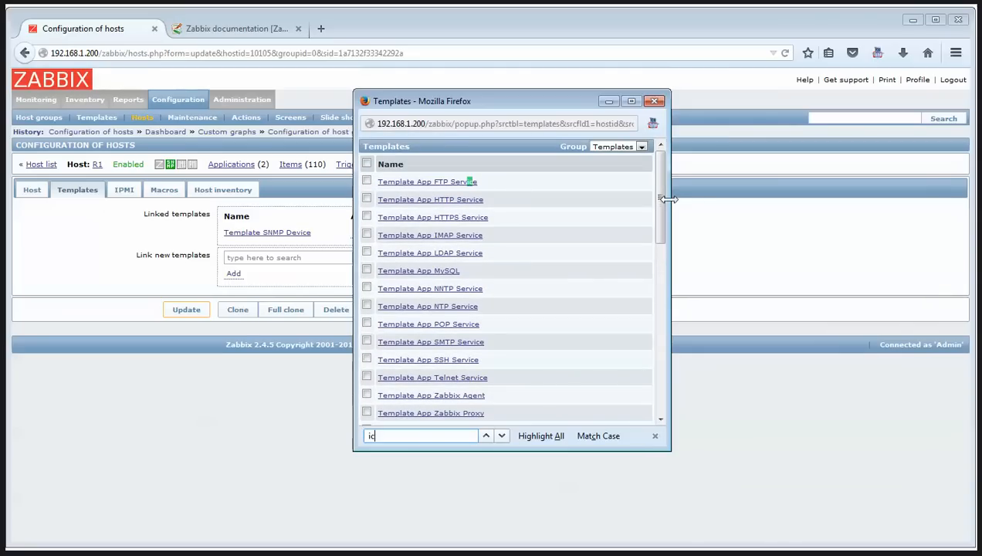
{"action": "type", "text": "mp"}
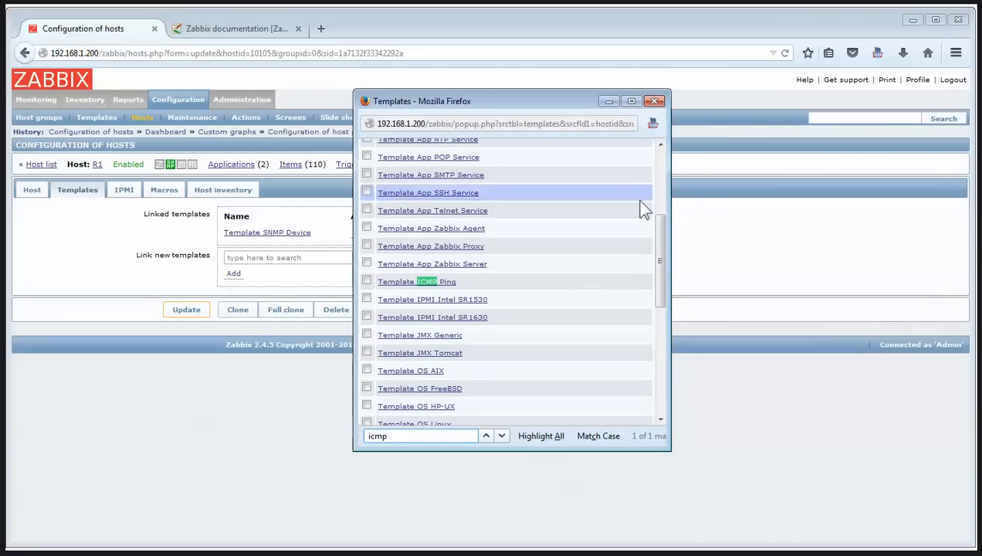
{"action": "left_click", "coordinate": [386, 282]}
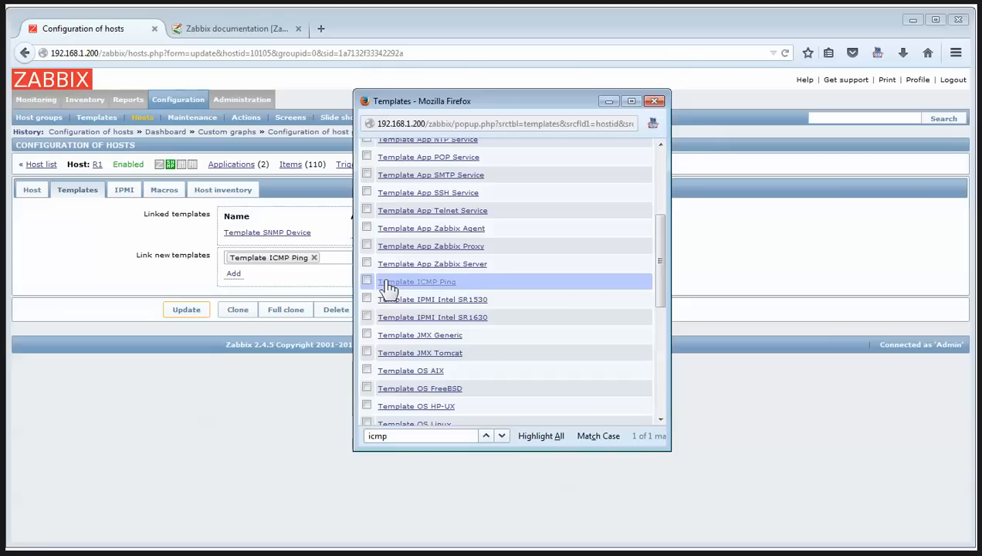
{"action": "left_click", "coordinate": [243, 275]}
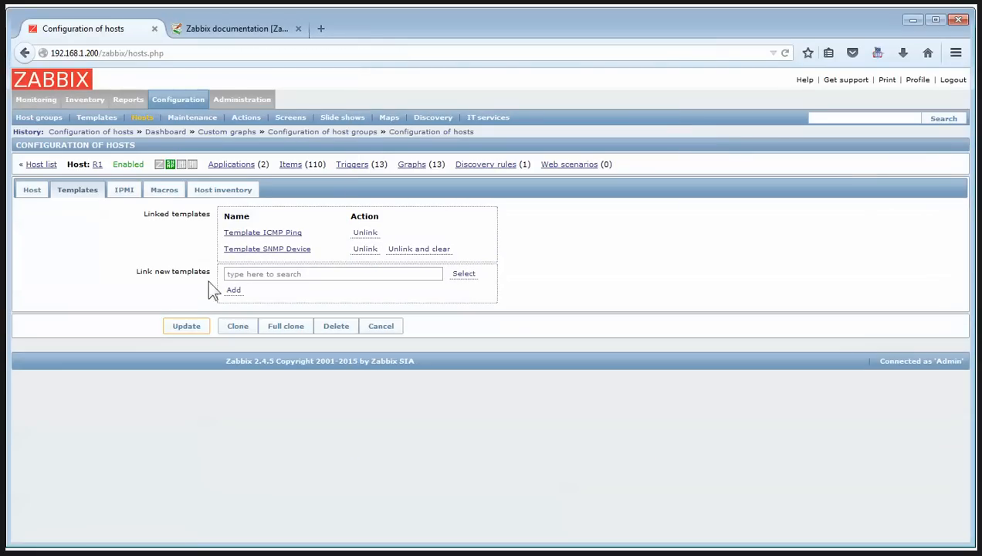
{"action": "left_click", "coordinate": [191, 328]}
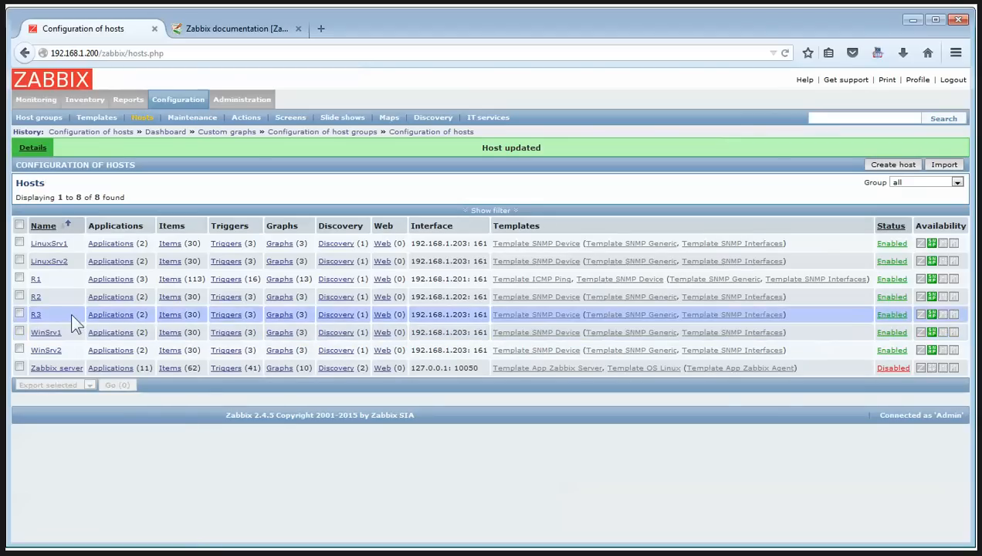
Step: Link Template ICMP Ping to host R2, searching the template list for icmp, and update the host
{"action": "left_click", "coordinate": [36, 298]}
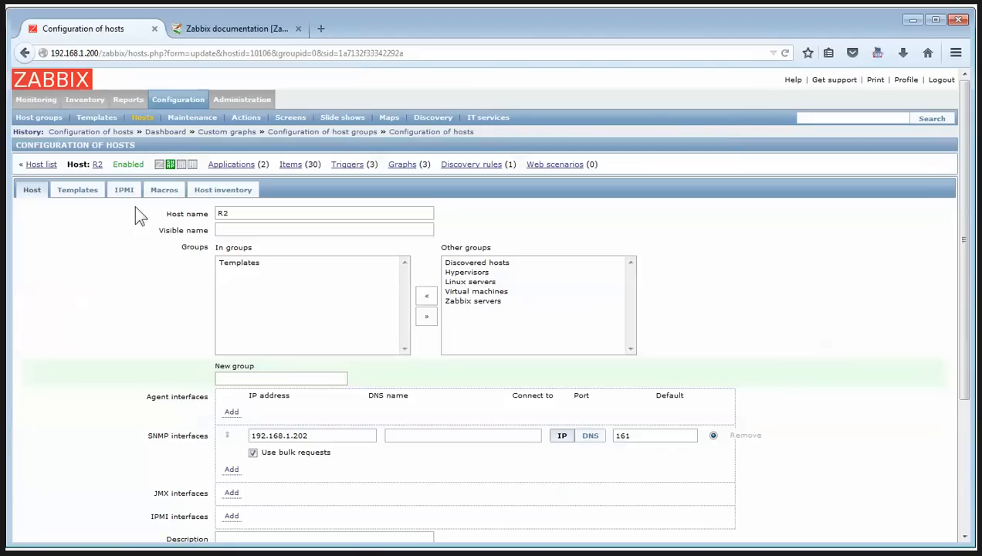
{"action": "left_click", "coordinate": [78, 190]}
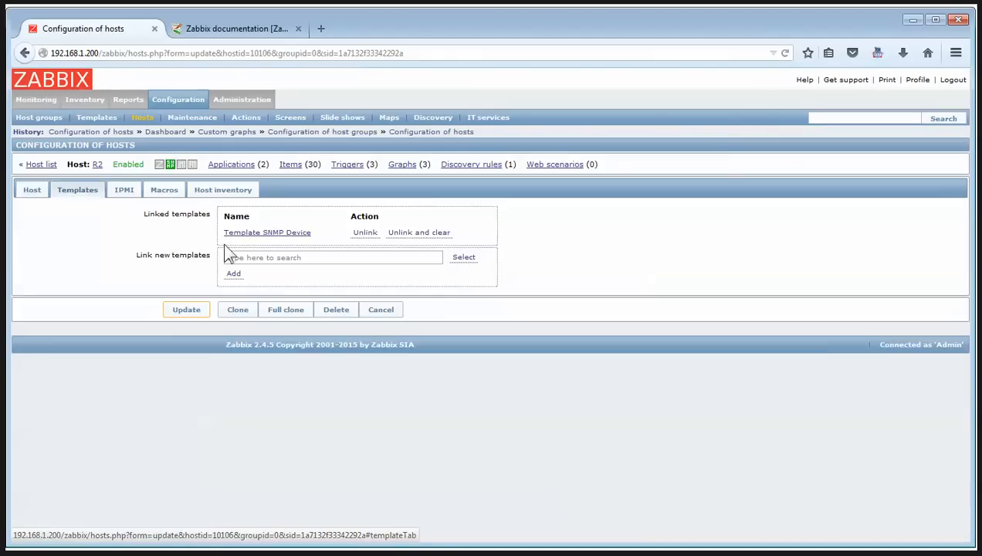
{"action": "left_click", "coordinate": [465, 258]}
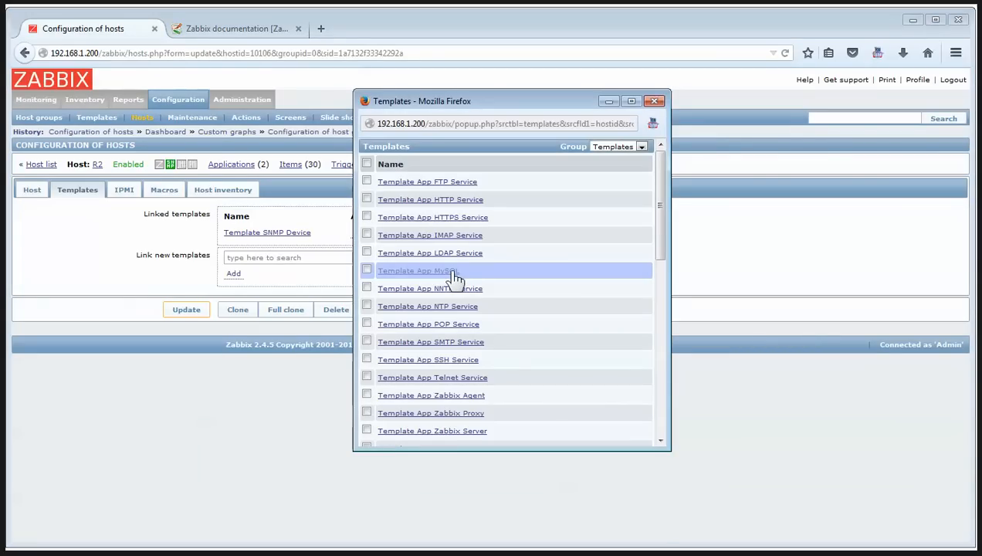
{"action": "key", "text": "ctrl+f"}
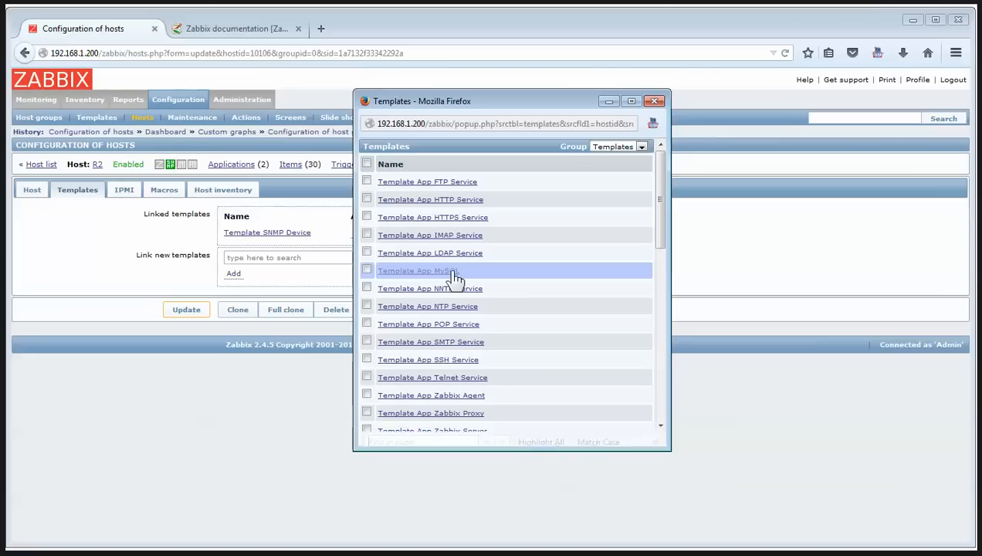
{"action": "type", "text": "i"}
{"action": "key", "text": "BackSpace"}
{"action": "type", "text": "icmp"}
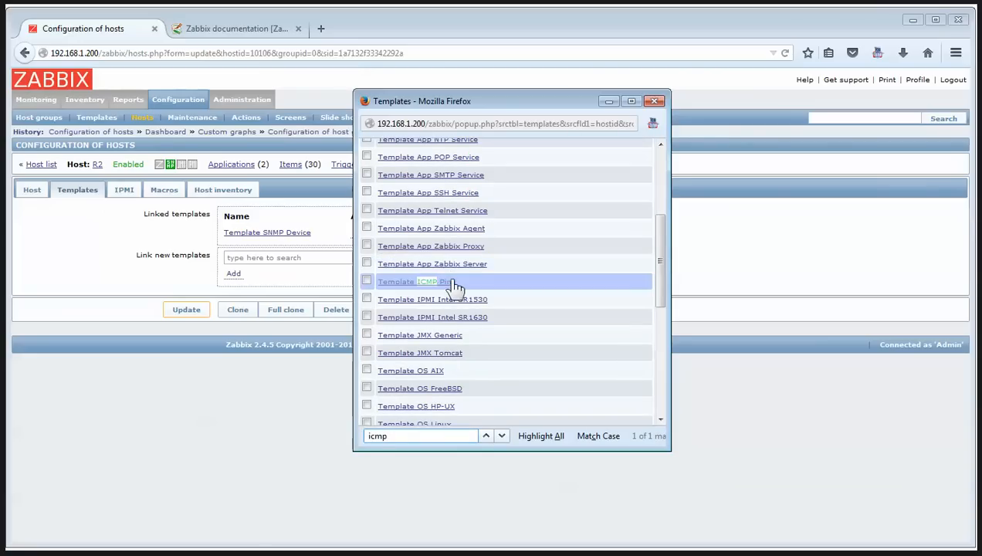
{"action": "left_click", "coordinate": [454, 284]}
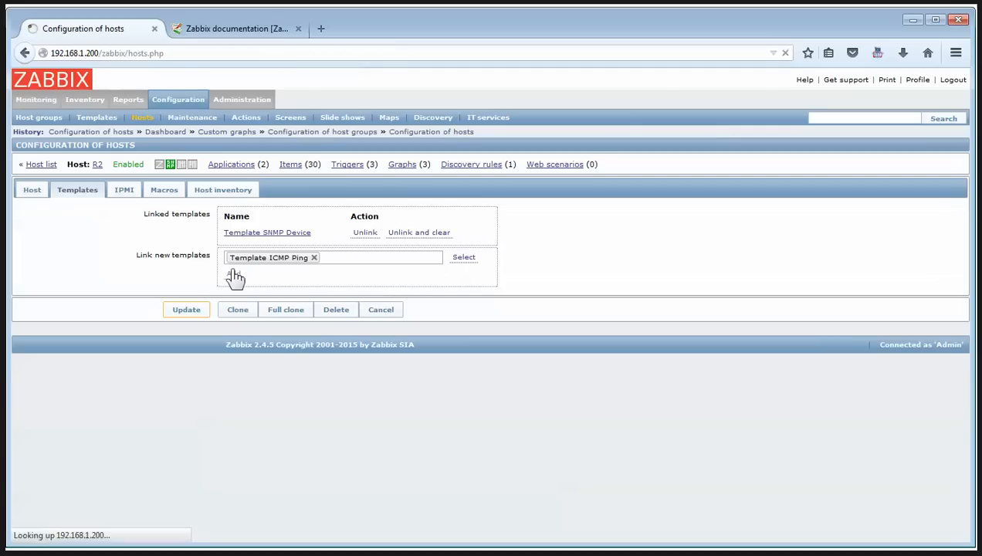
{"action": "left_click", "coordinate": [233, 275]}
{"action": "left_click", "coordinate": [186, 328]}
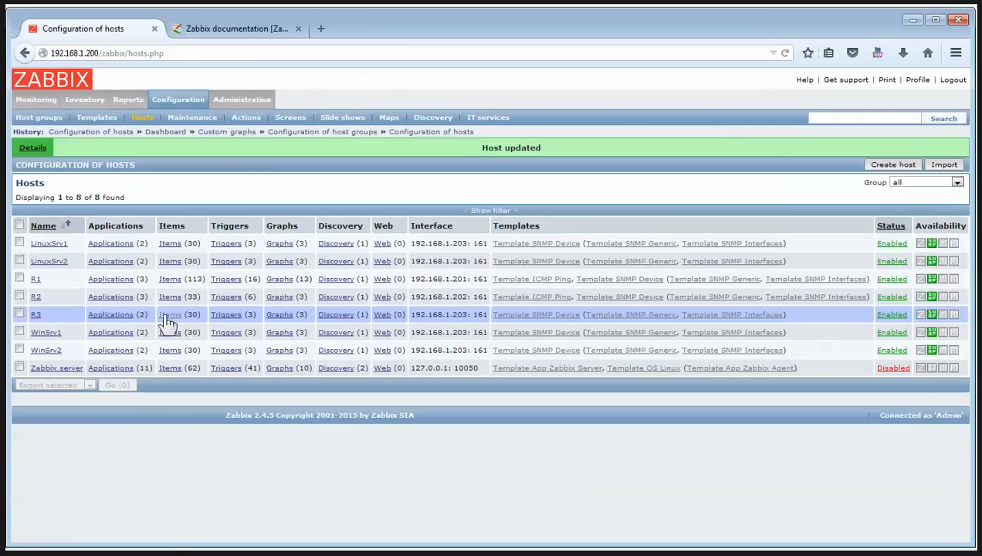
Step: Try to link Template ICMP Ping to host R3, searching the template list for icmp, and update the host
{"action": "left_click", "coordinate": [37, 314]}
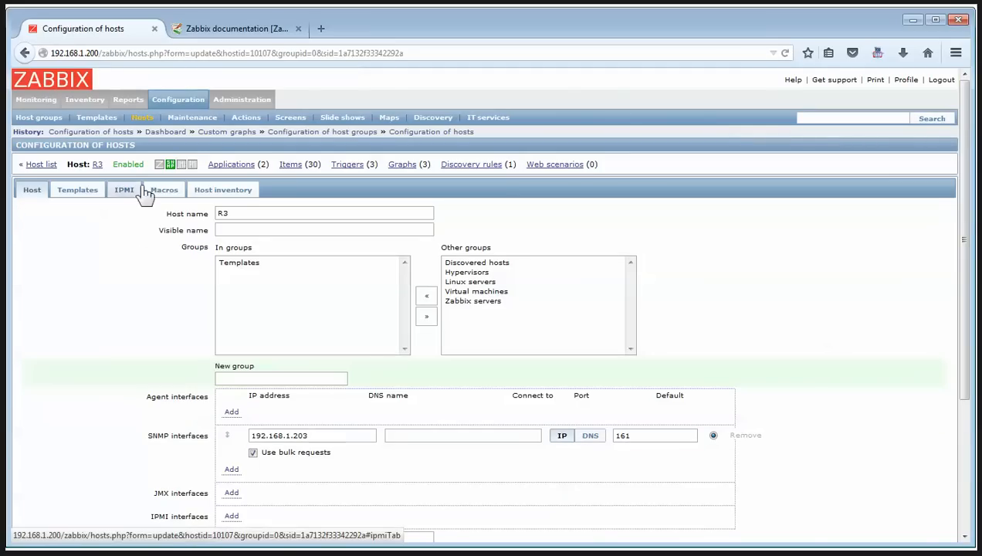
{"action": "left_click", "coordinate": [82, 190]}
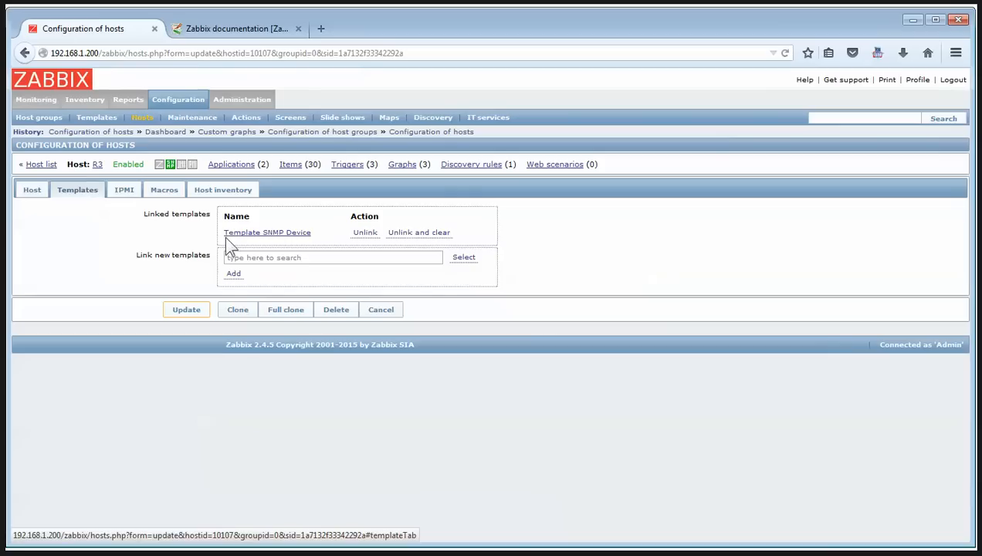
{"action": "left_click", "coordinate": [464, 257]}
{"action": "key", "text": "ctrl+f"}
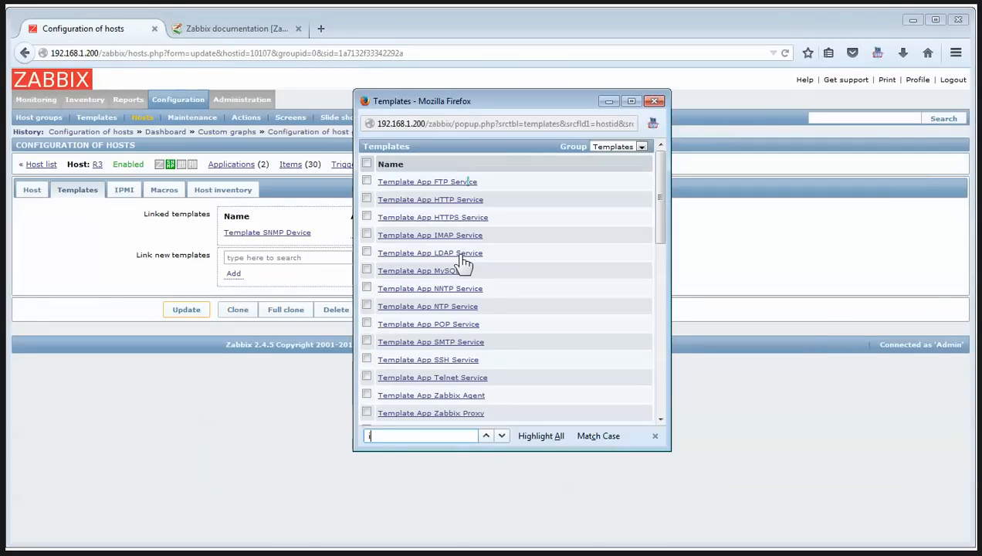
{"action": "type", "text": "icmp"}
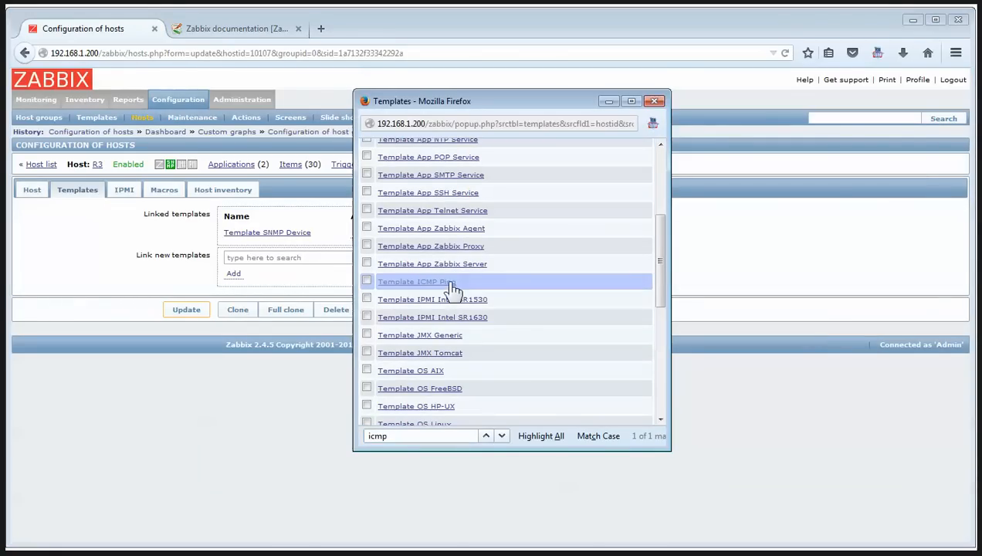
{"action": "left_click", "coordinate": [452, 282]}
{"action": "left_click", "coordinate": [187, 315]}
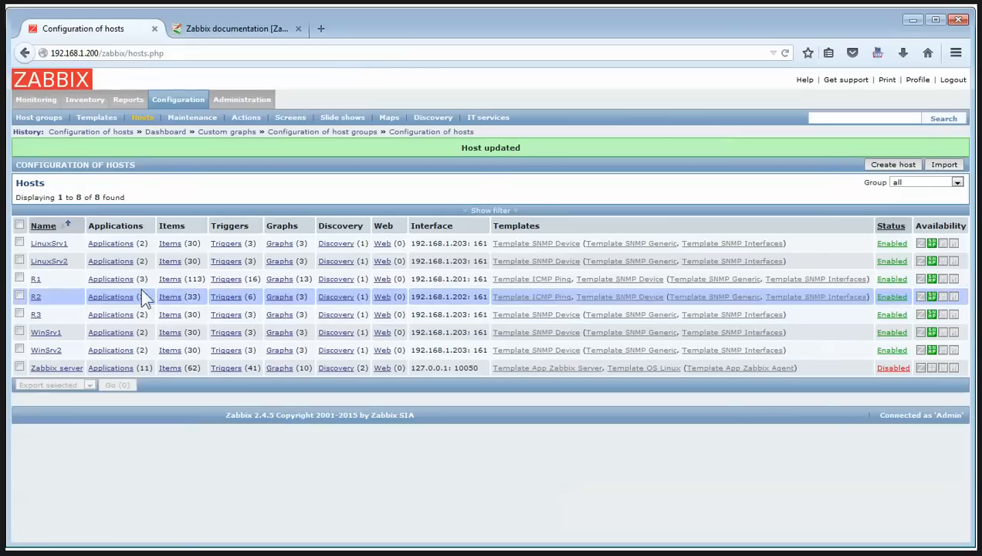
{"action": "left_click", "coordinate": [913, 20]}
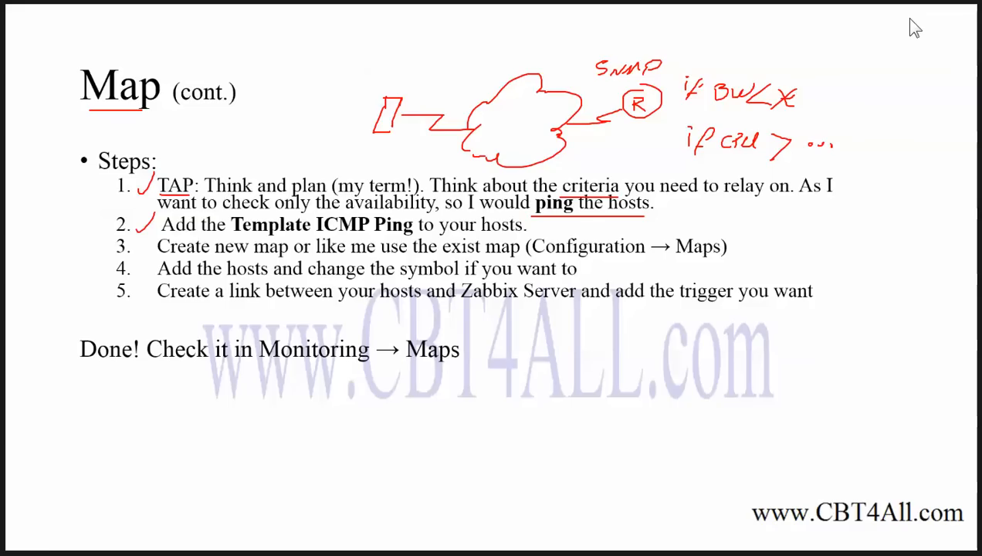
{"action": "key", "text": "ctrl+p"}
{"action": "left_click_drag", "start_coordinate": [238, 241], "coordinate": [305, 238]}
{"action": "left_click_drag", "start_coordinate": [178, 258], "coordinate": [288, 255]}
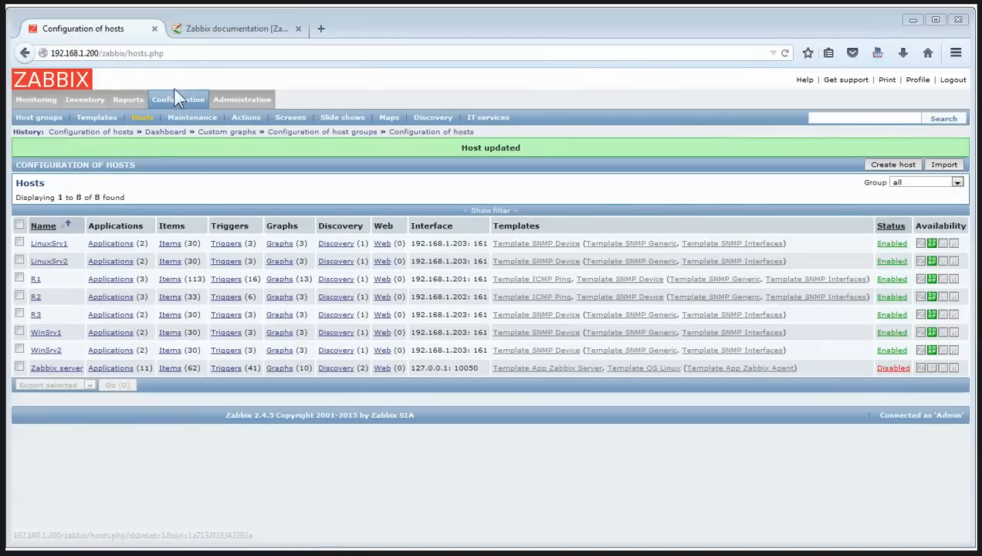
Step: Open the Local network map for editing from the map configuration
{"action": "left_click", "coordinate": [175, 92]}
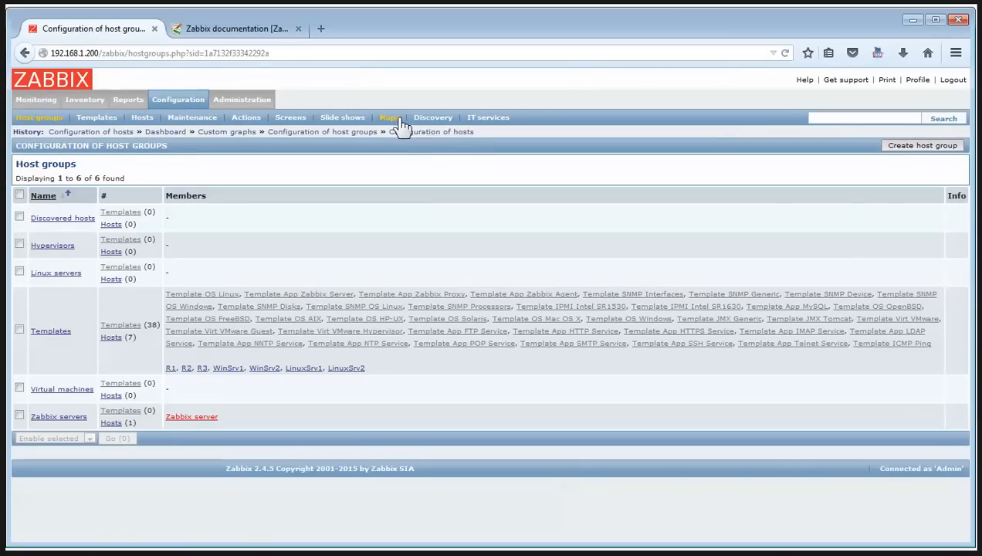
{"action": "left_click", "coordinate": [390, 118]}
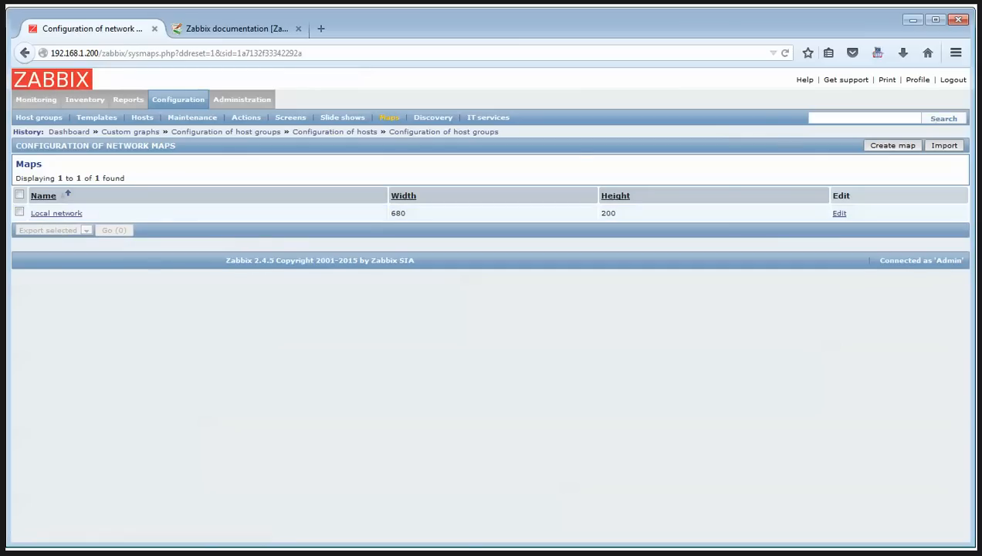
{"action": "left_click", "coordinate": [61, 214]}
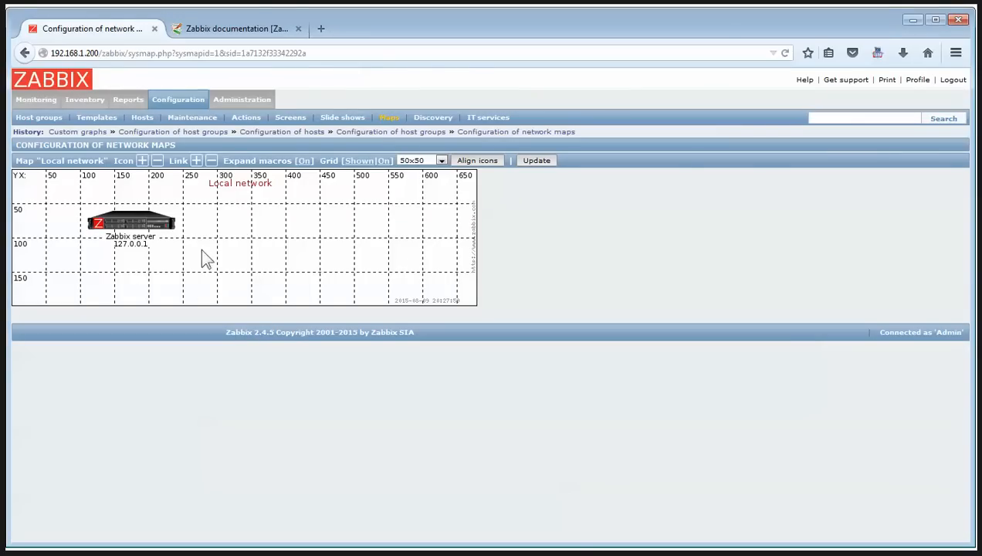
Step: Add a new element to the map at about X 439, Y 27, and set its type to Host with host R1
{"action": "left_click", "coordinate": [142, 160]}
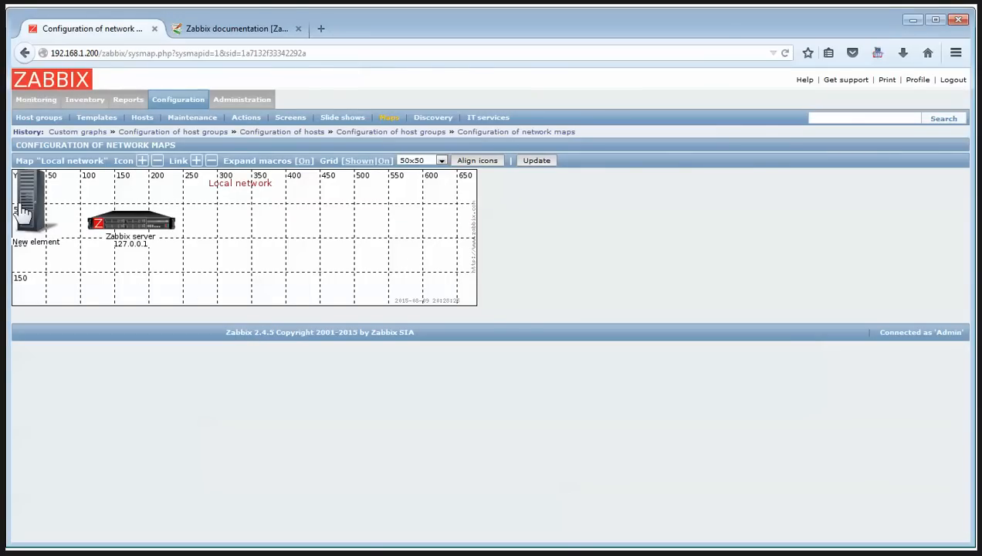
{"action": "left_click_drag", "start_coordinate": [40, 207], "coordinate": [344, 232]}
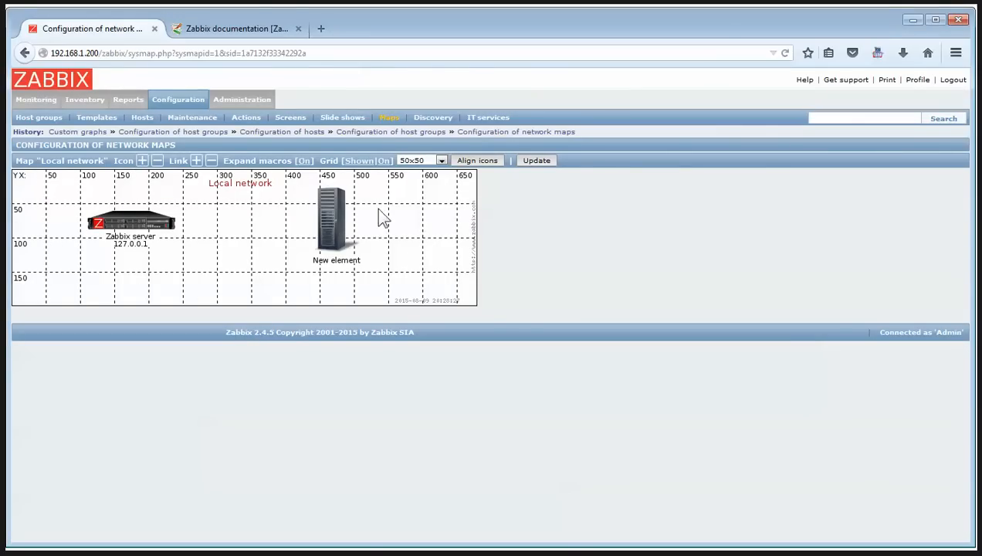
{"action": "left_click", "coordinate": [337, 220]}
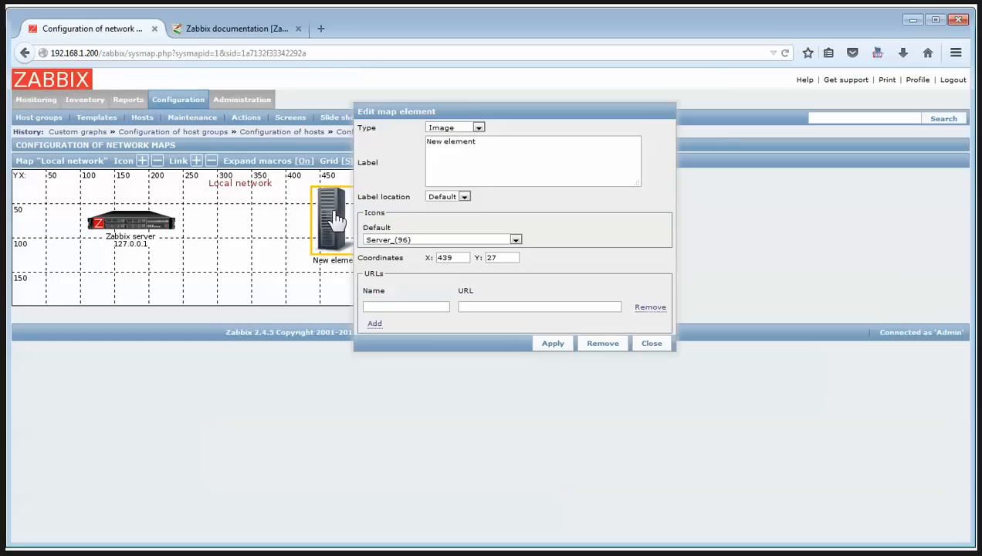
{"action": "left_click", "coordinate": [446, 128]}
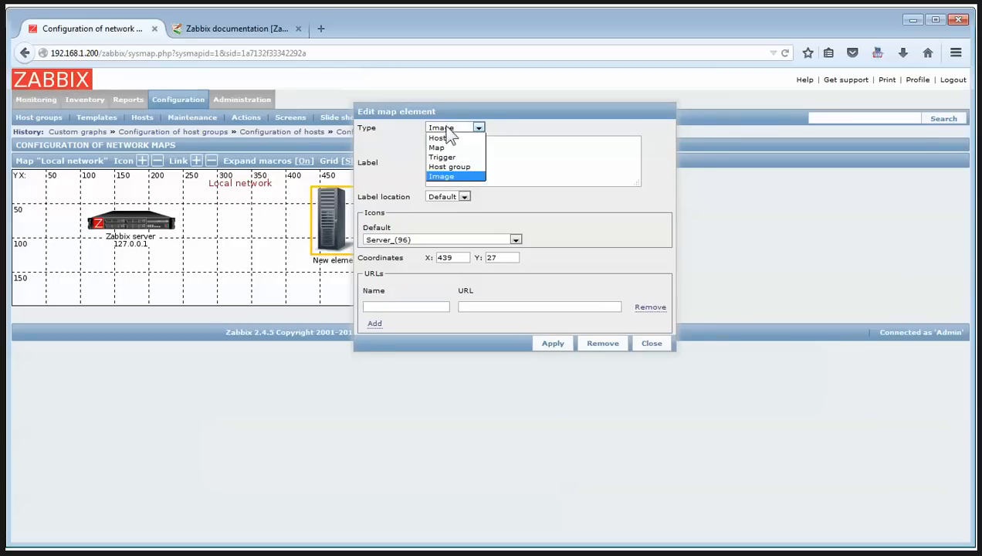
{"action": "left_click", "coordinate": [446, 136]}
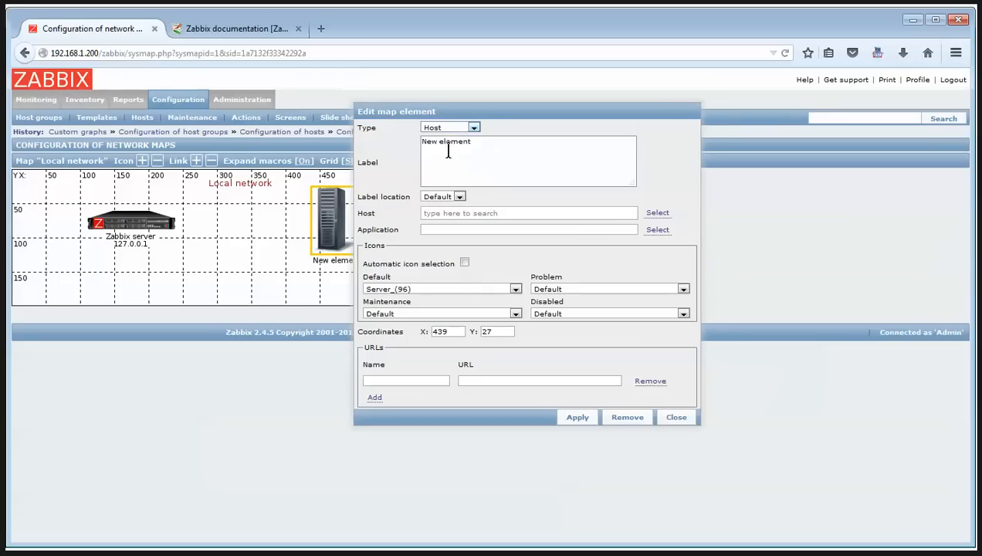
{"action": "left_click", "coordinate": [657, 213]}
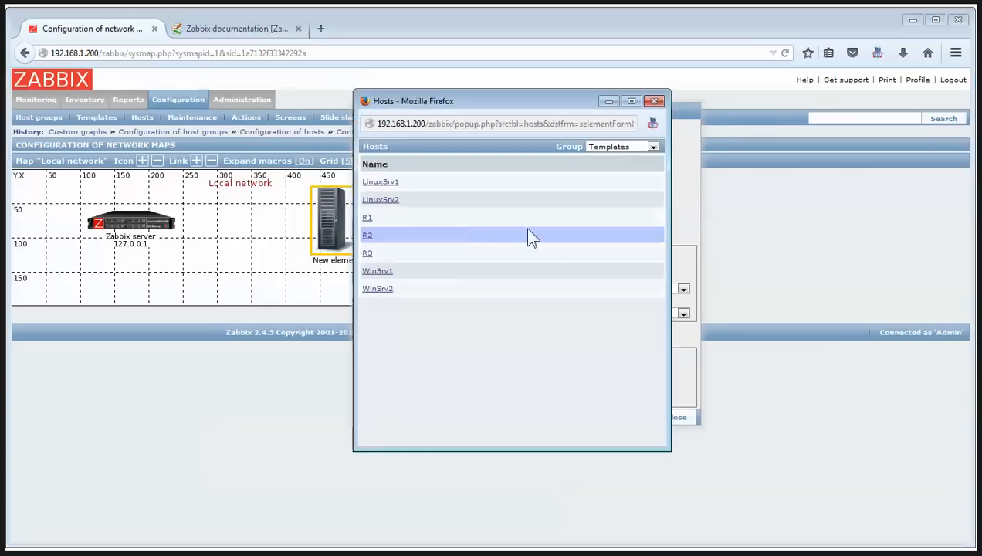
{"action": "left_click", "coordinate": [369, 221]}
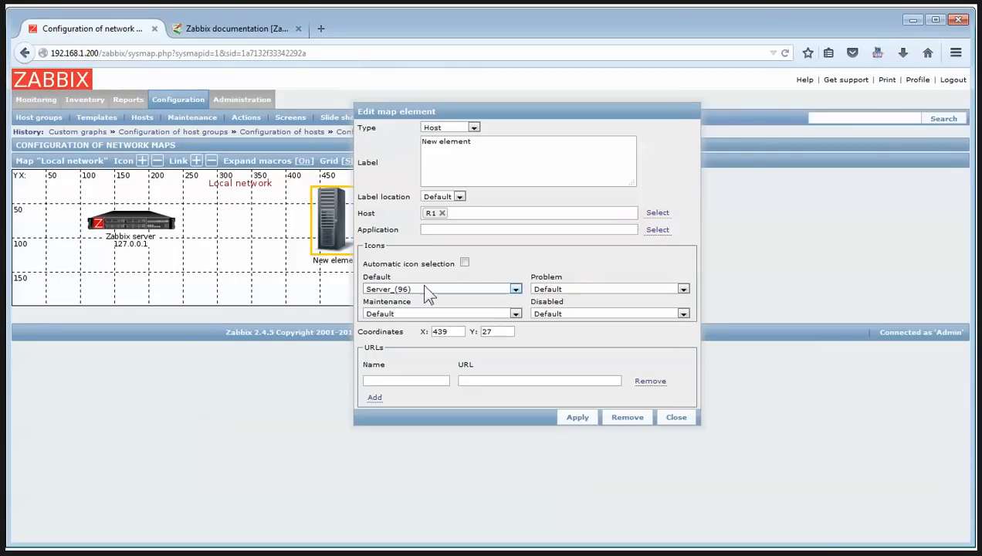
Step: Set the default icon of the R1 map element to Router_symbol_(96)
{"action": "left_click", "coordinate": [512, 291]}
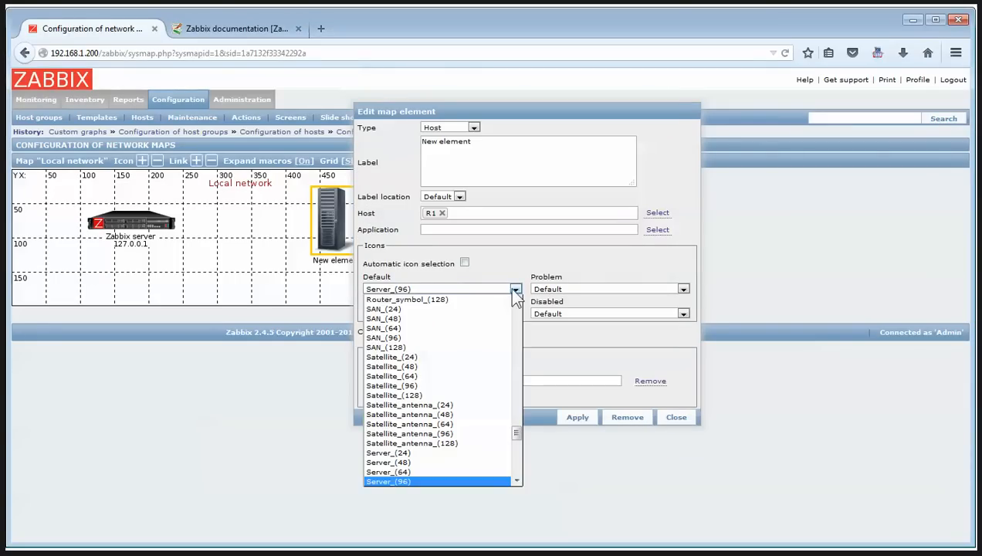
{"action": "mouse_move", "coordinate": [516, 437]}
{"action": "left_mouse_down"}
{"action": "mouse_move", "coordinate": [517, 457]}
{"action": "mouse_move", "coordinate": [517, 424]}
{"action": "left_mouse_up"}
{"action": "left_click", "coordinate": [424, 377]}
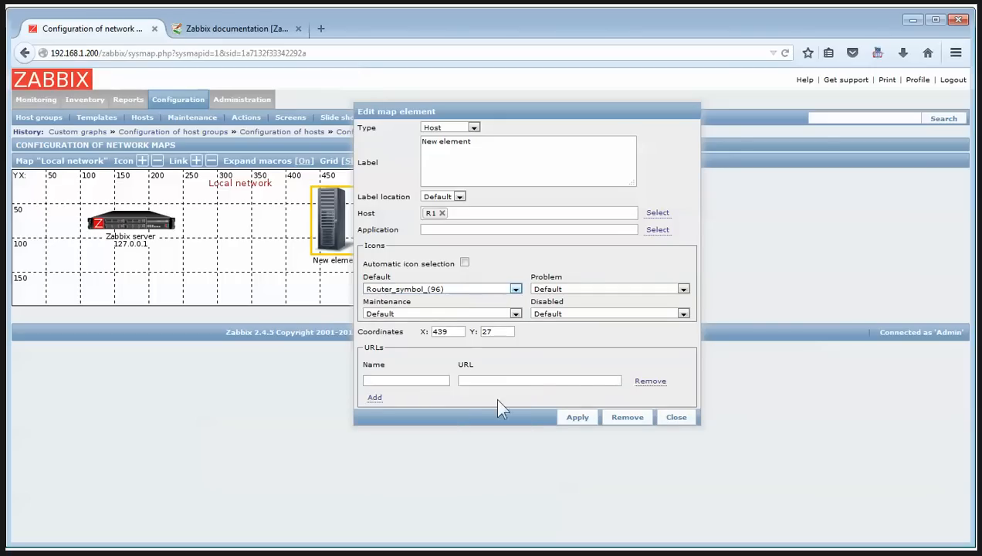
Step: Apply the R1 map element's settings and close its editing form
{"action": "left_click", "coordinate": [581, 427]}
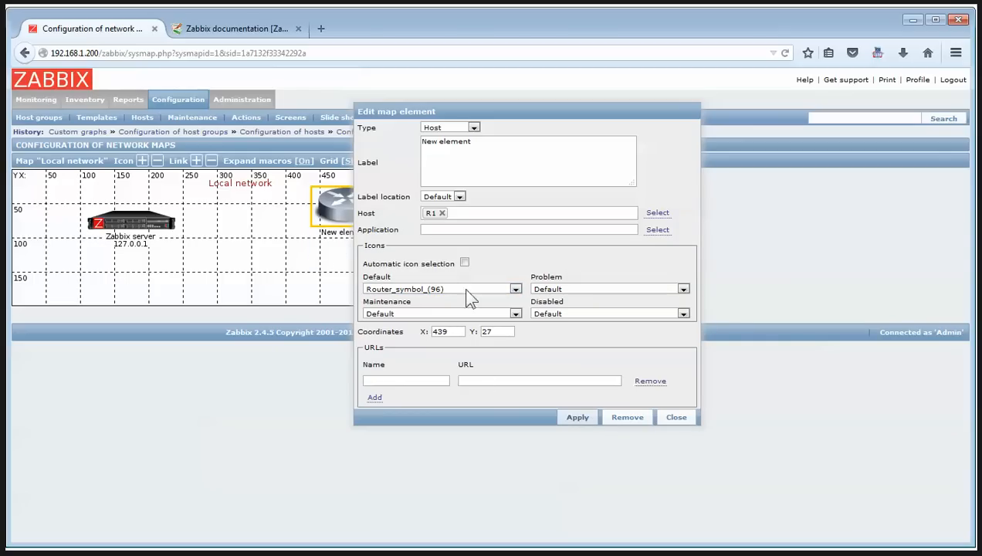
{"action": "left_click", "coordinate": [671, 421]}
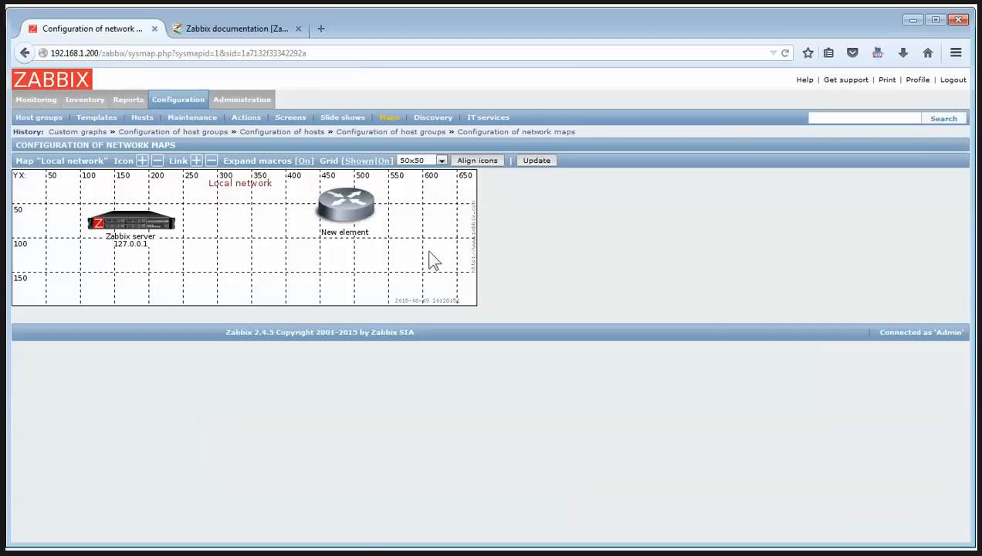
Step: Select the Zabbix server and R1 elements together on the map and add a link between them
{"action": "left_click_drag", "start_coordinate": [412, 263], "coordinate": [89, 221]}
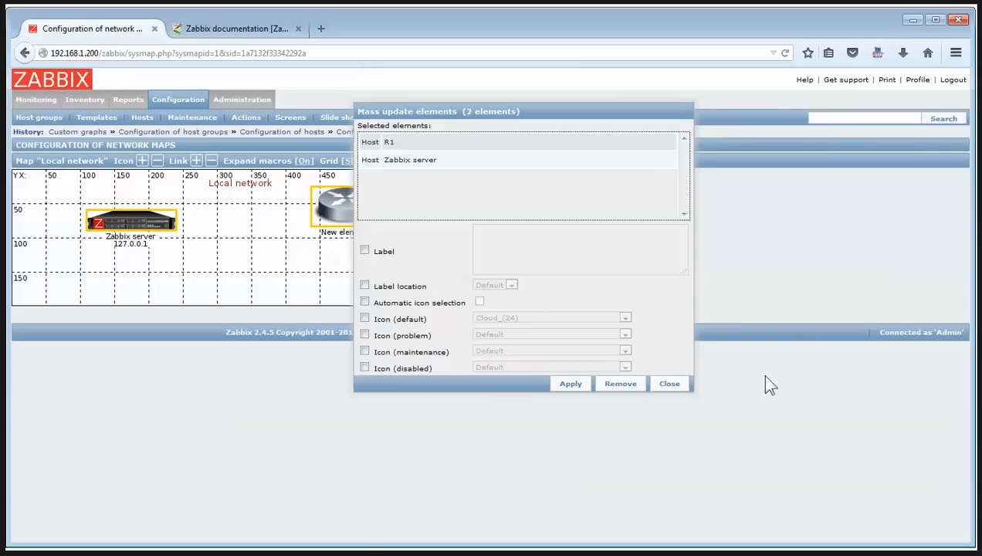
{"action": "left_click", "coordinate": [674, 386]}
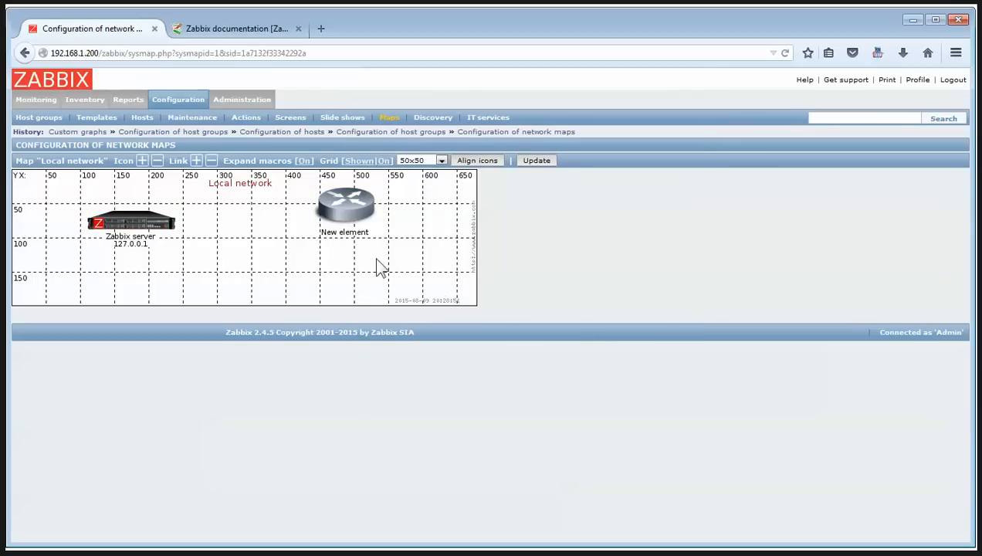
{"action": "left_click_drag", "start_coordinate": [402, 261], "coordinate": [86, 199]}
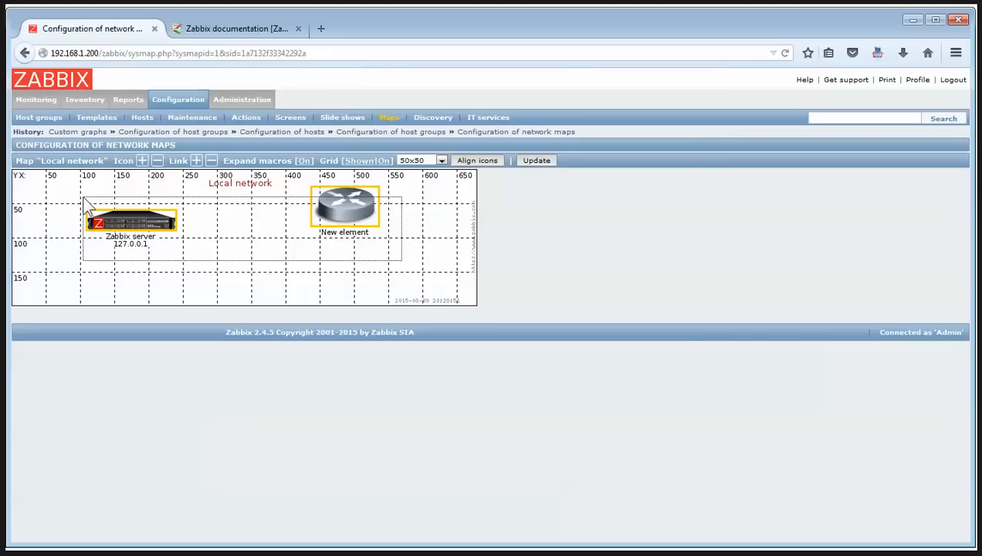
{"action": "left_click_drag", "start_coordinate": [85, 201], "coordinate": [91, 204]}
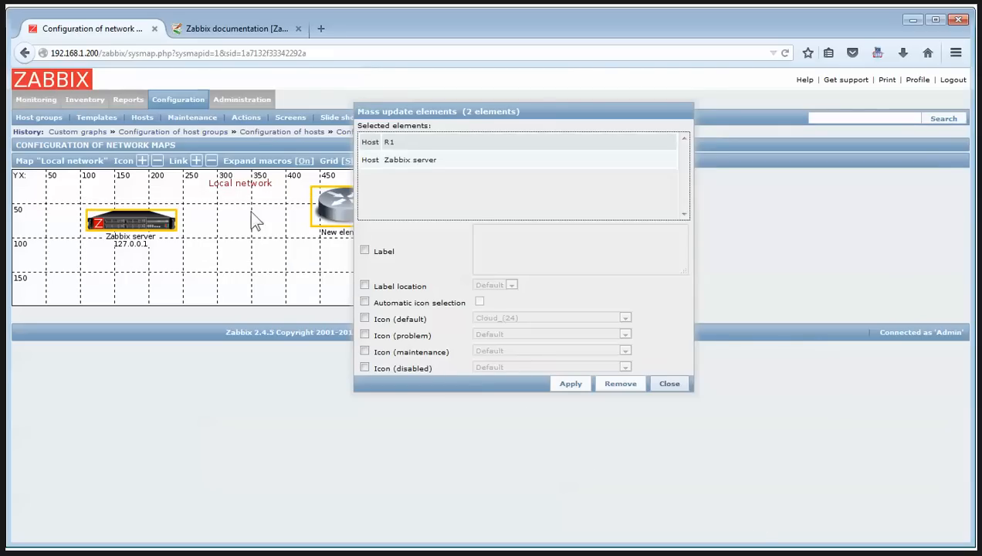
{"action": "left_click", "coordinate": [197, 165]}
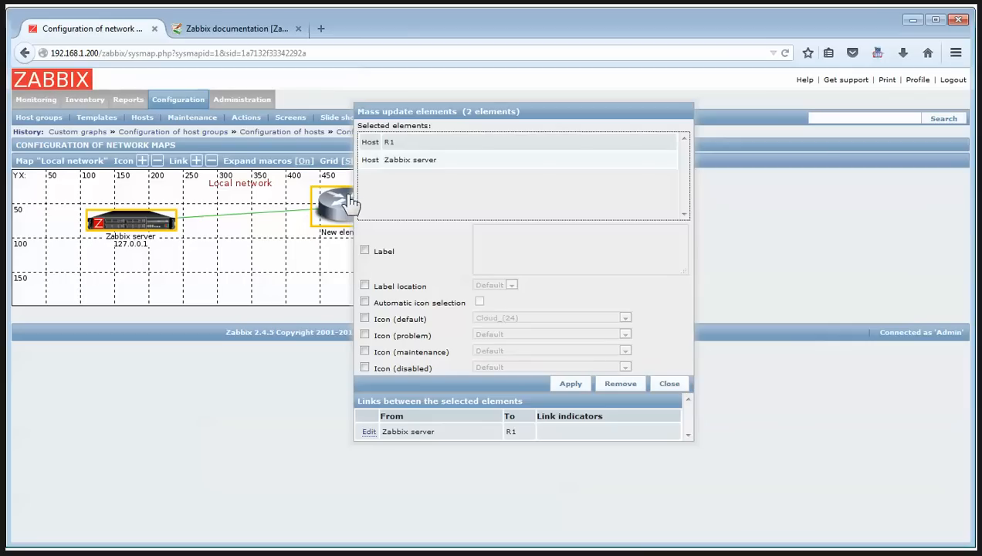
Step: Edit the Zabbix server–R1 link and add host R1's trigger "R1 is unavailable by ICMP" as a link indicator
{"action": "left_click", "coordinate": [370, 435]}
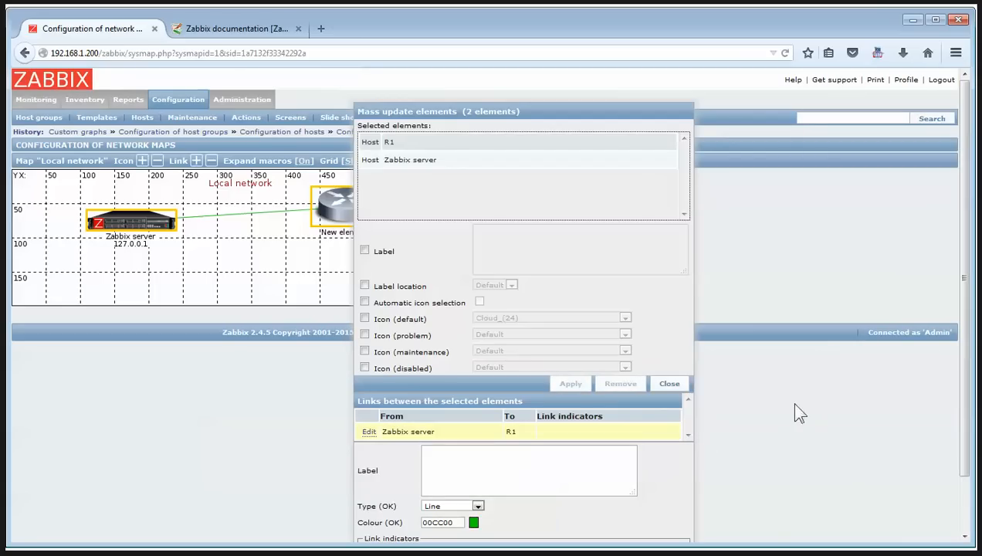
{"action": "left_click_drag", "start_coordinate": [966, 396], "coordinate": [950, 473]}
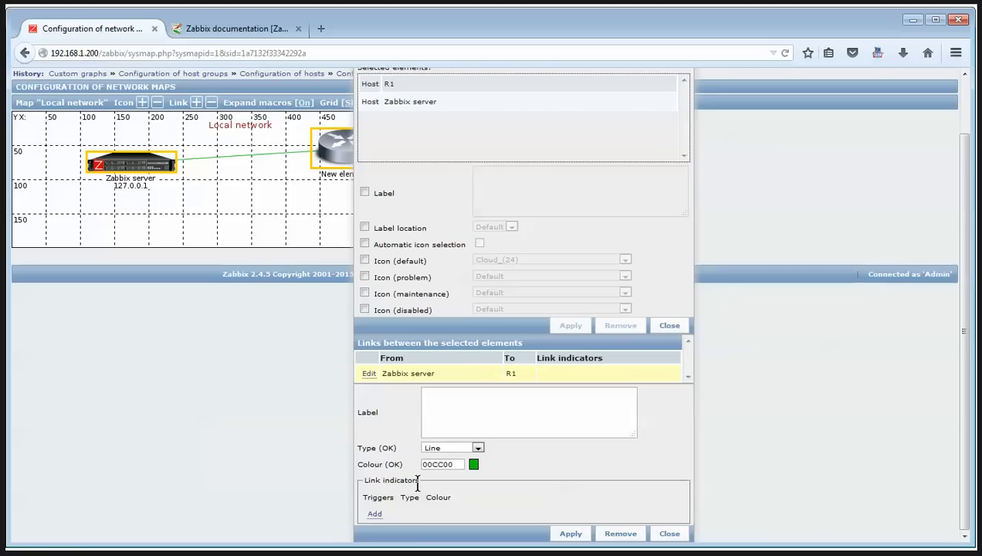
{"action": "left_click", "coordinate": [374, 514]}
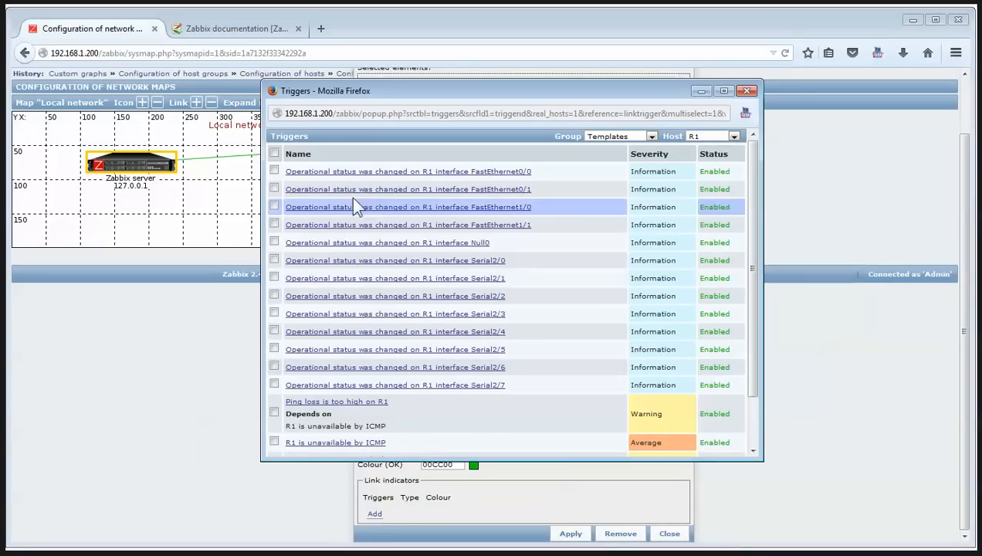
{"action": "left_click", "coordinate": [649, 136]}
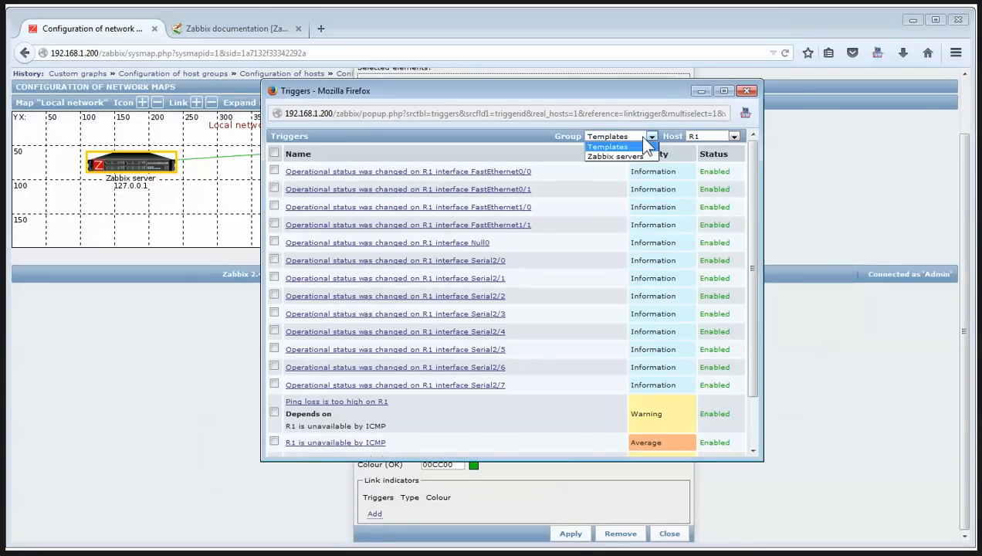
{"action": "left_click", "coordinate": [699, 137]}
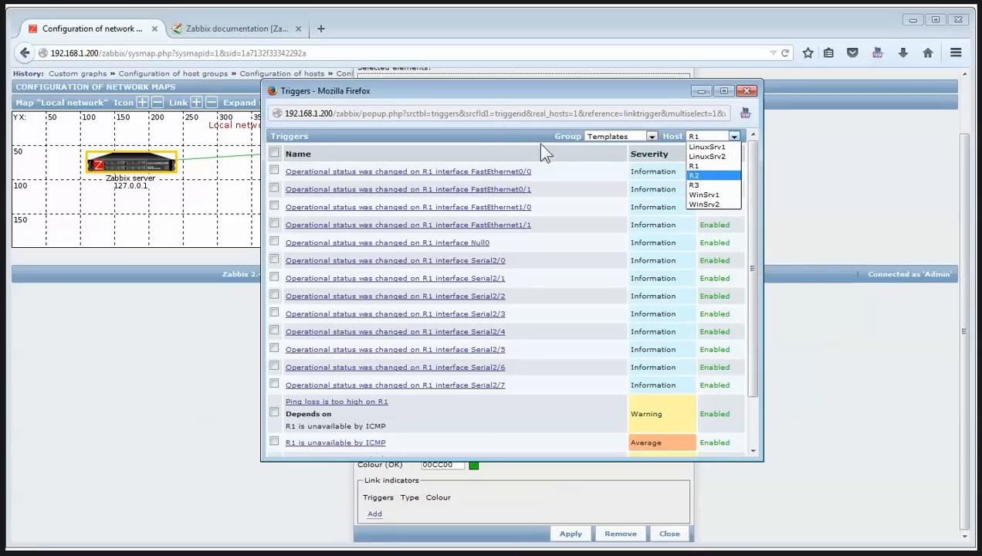
{"action": "left_click", "coordinate": [500, 133]}
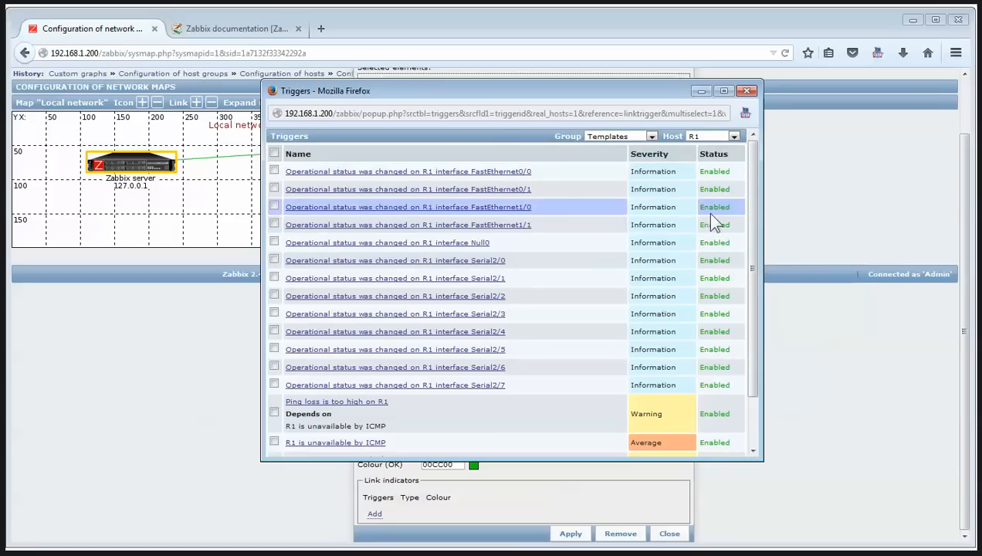
{"action": "left_click_drag", "start_coordinate": [751, 203], "coordinate": [761, 282]}
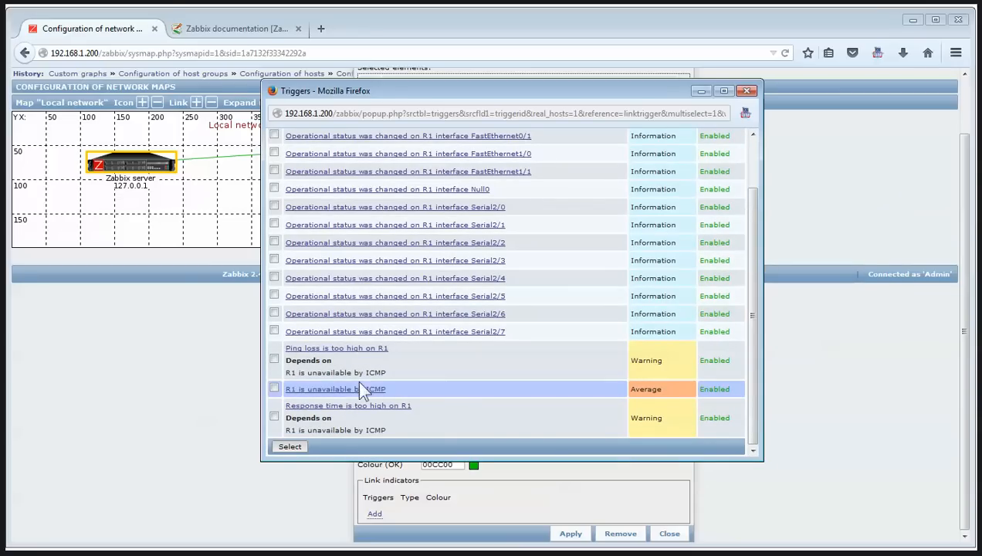
{"action": "left_click", "coordinate": [275, 389]}
{"action": "left_click", "coordinate": [290, 448]}
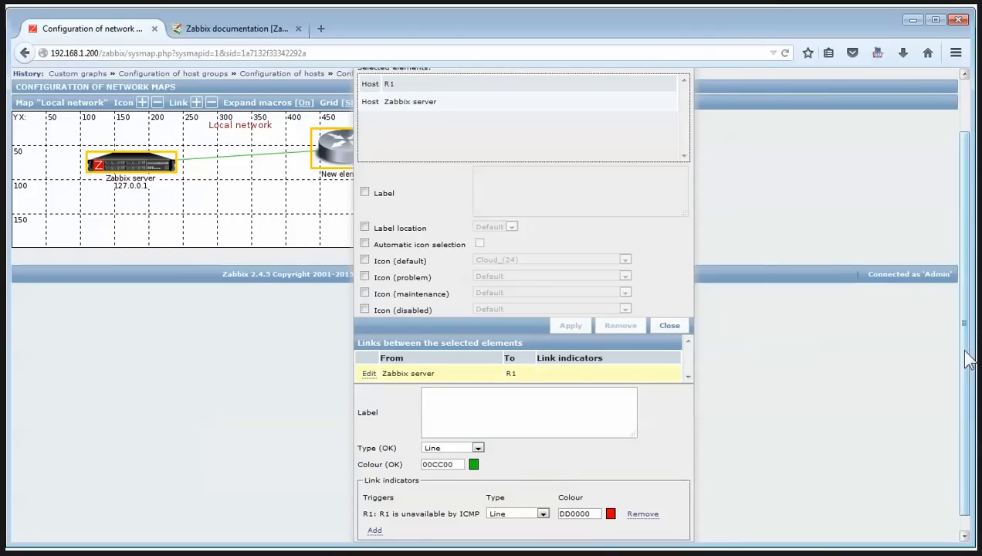
Step: Apply the link indicator with the Line type and colour DD0000, and close the link and element forms
{"action": "scroll", "coordinate": [964, 363], "scroll_direction": "down", "scroll_amount": 1}
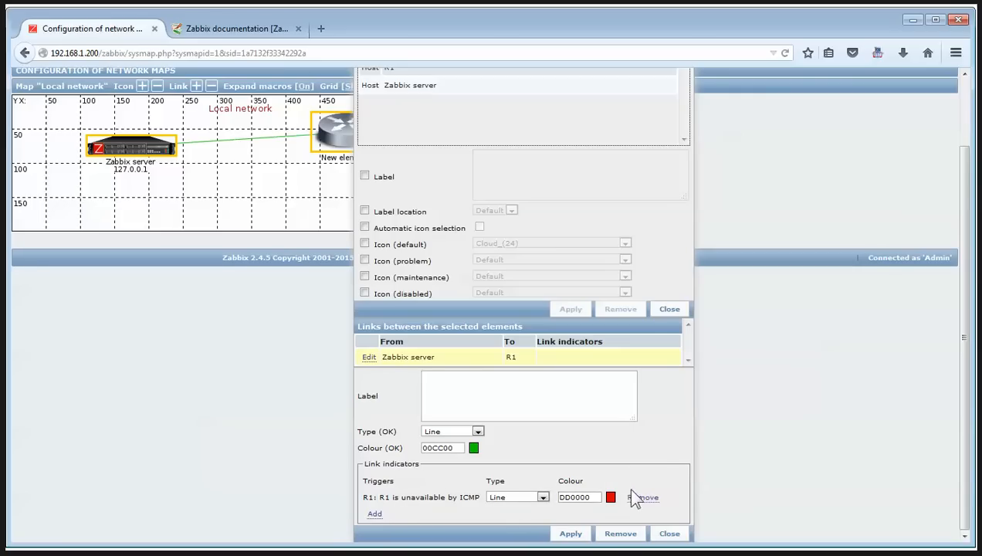
{"action": "left_click", "coordinate": [569, 534]}
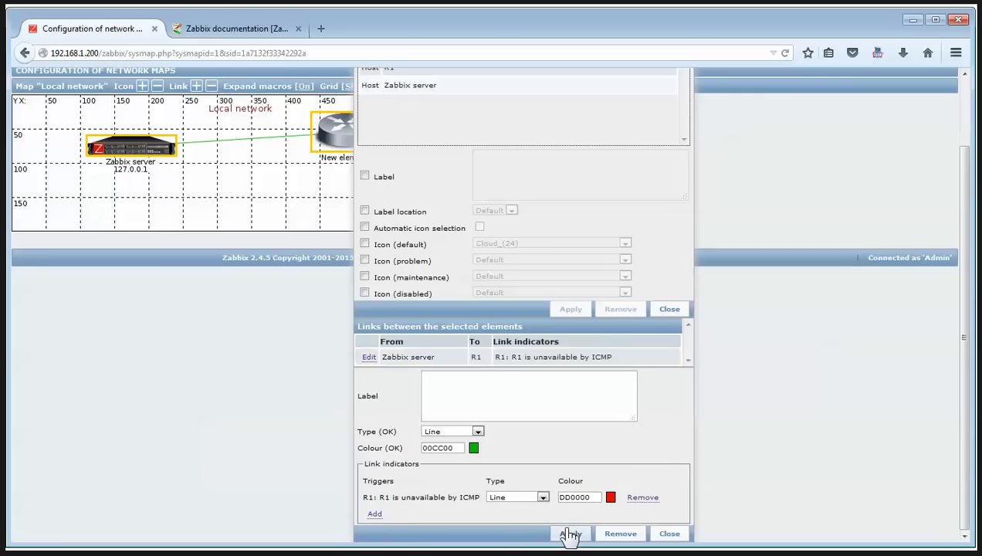
{"action": "left_click", "coordinate": [671, 535]}
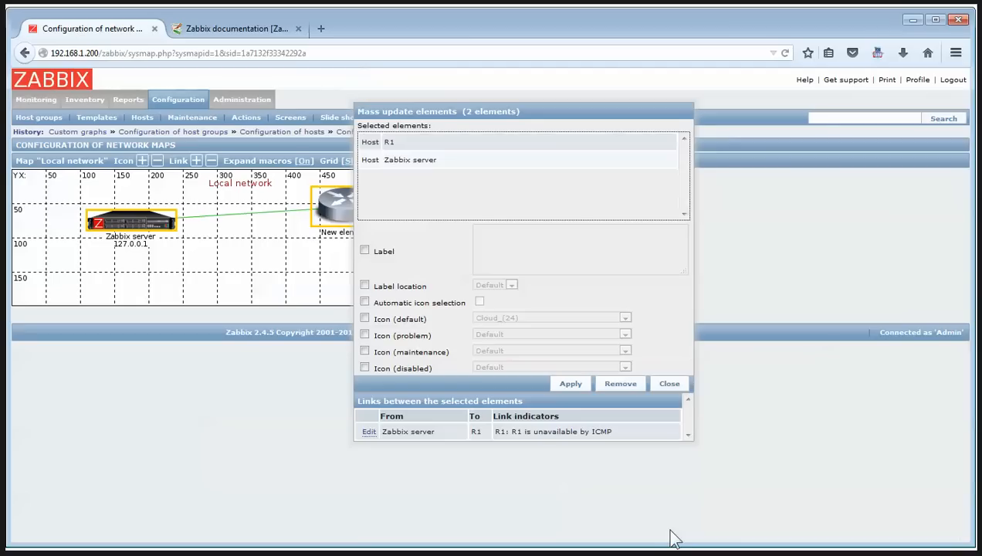
{"action": "left_click", "coordinate": [668, 384]}
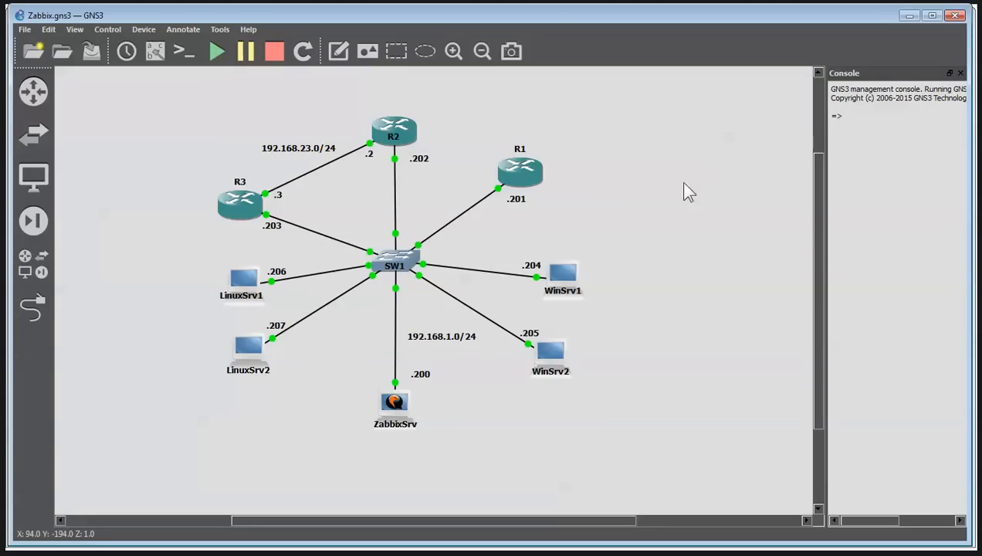
Step: In GNS3, start a packet capture on the link between R1 and SW1, using SW1 port 1 with Ethernet encapsulation DLT_EN10MB
{"action": "right_click", "coordinate": [455, 220]}
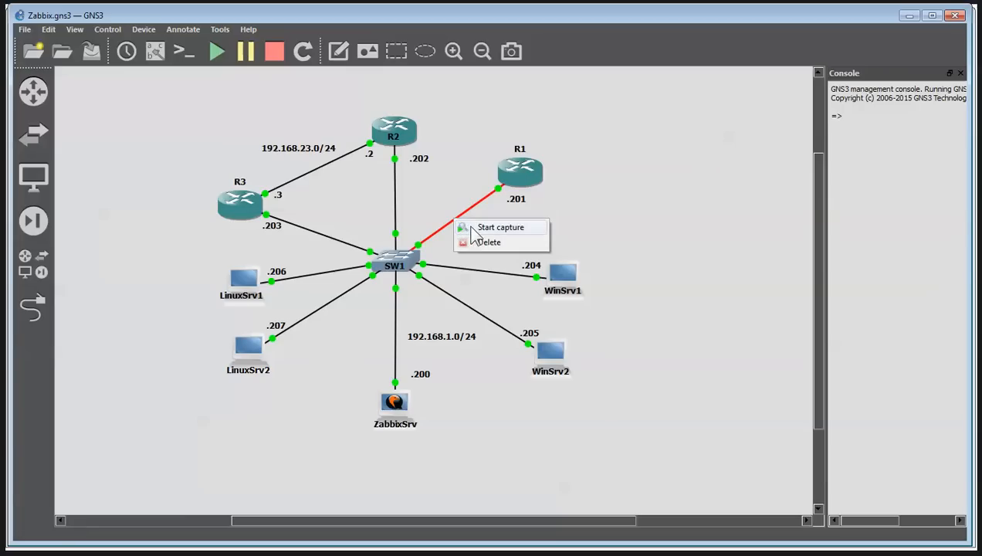
{"action": "left_click", "coordinate": [473, 227]}
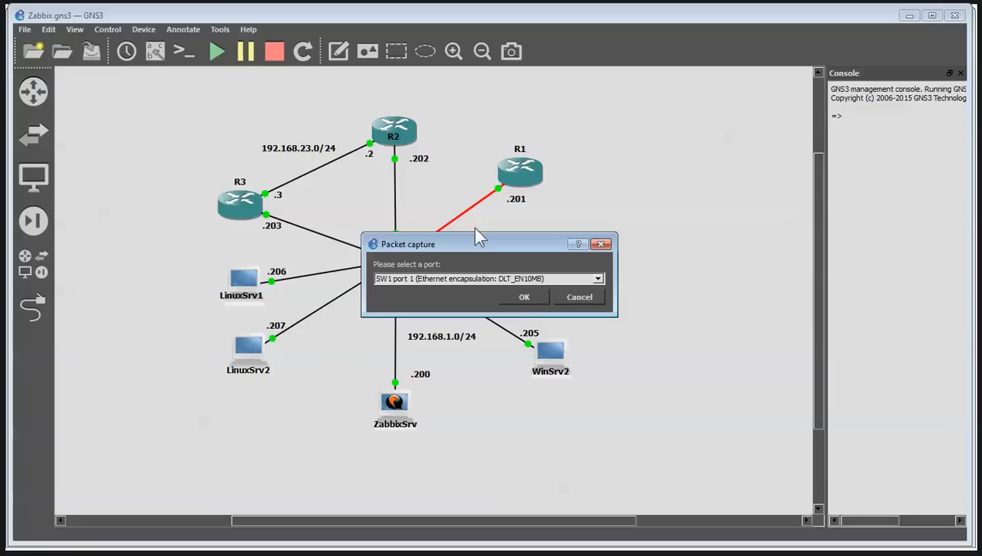
{"action": "left_click", "coordinate": [523, 297]}
{"action": "left_click", "coordinate": [909, 15]}
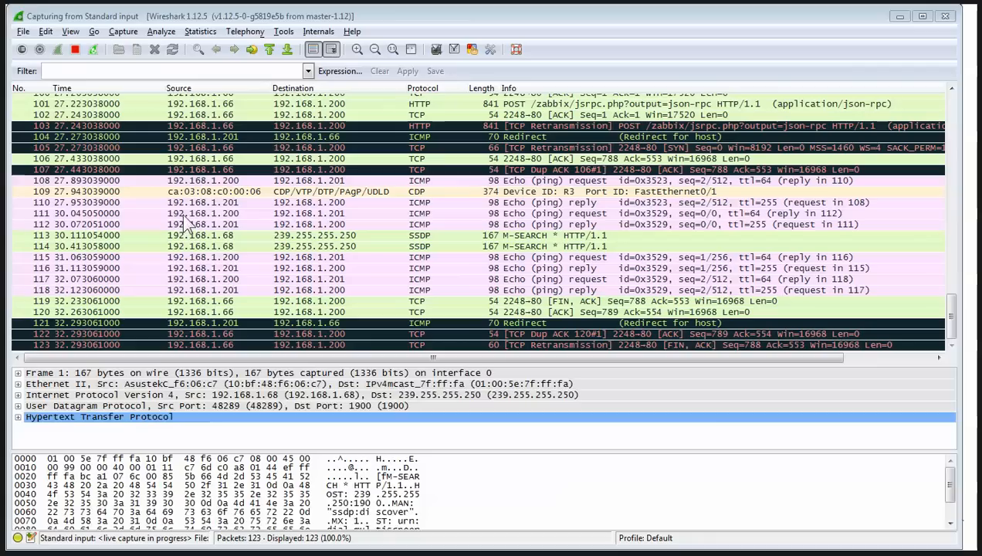
Step: In the Wireshark capture, apply a display filter for packets whose source address is 192.168.1.200
{"action": "left_click", "coordinate": [182, 213]}
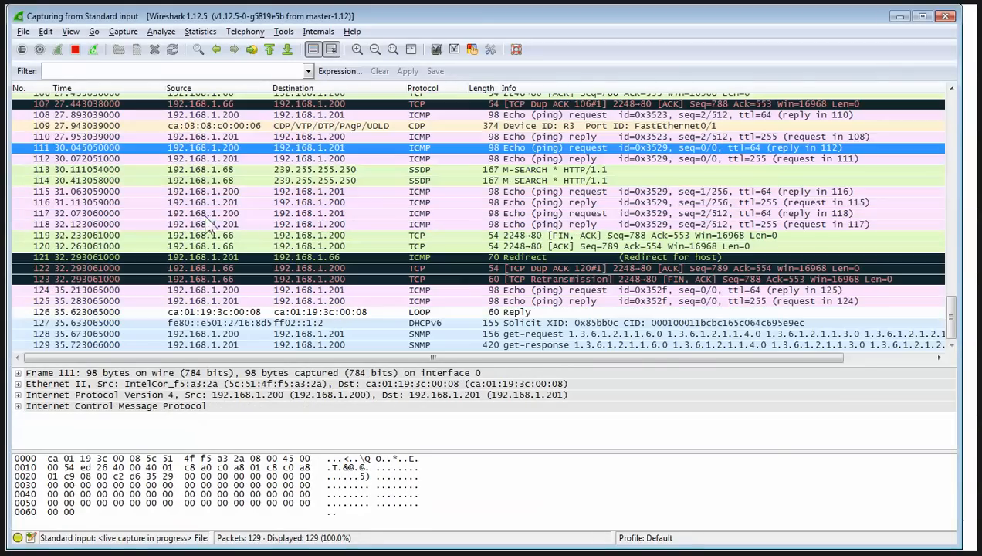
{"action": "left_click", "coordinate": [218, 192]}
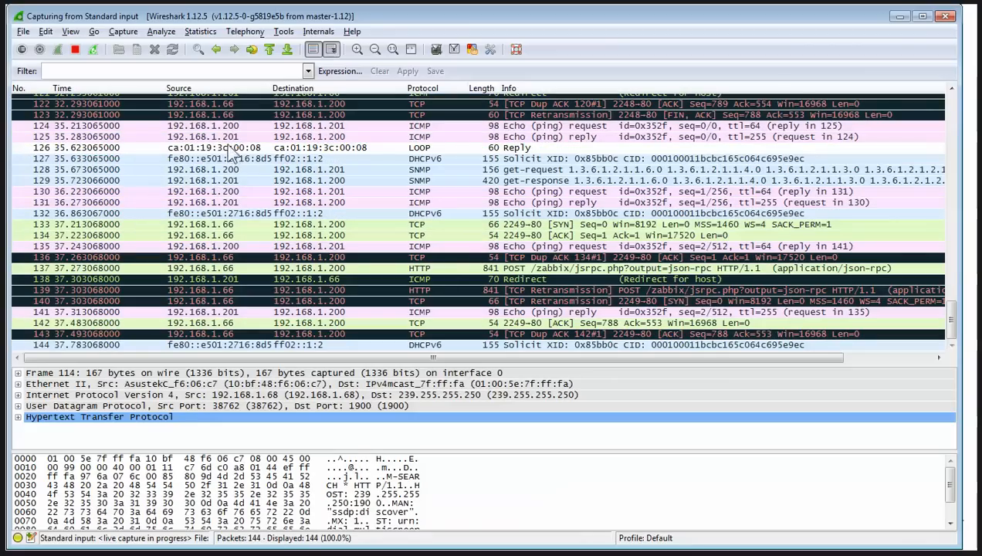
{"action": "left_click", "coordinate": [223, 137]}
{"action": "left_click", "coordinate": [224, 128]}
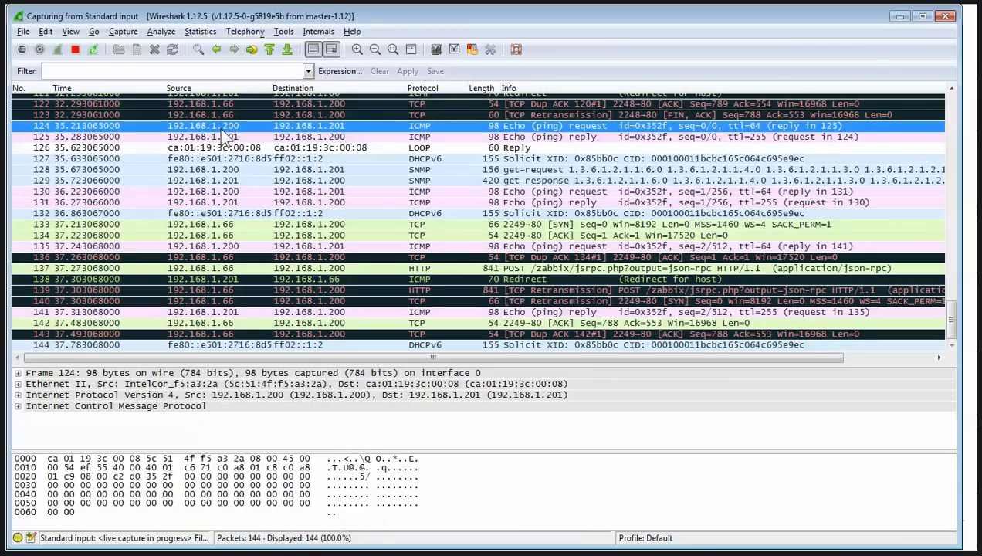
{"action": "right_click", "coordinate": [220, 127]}
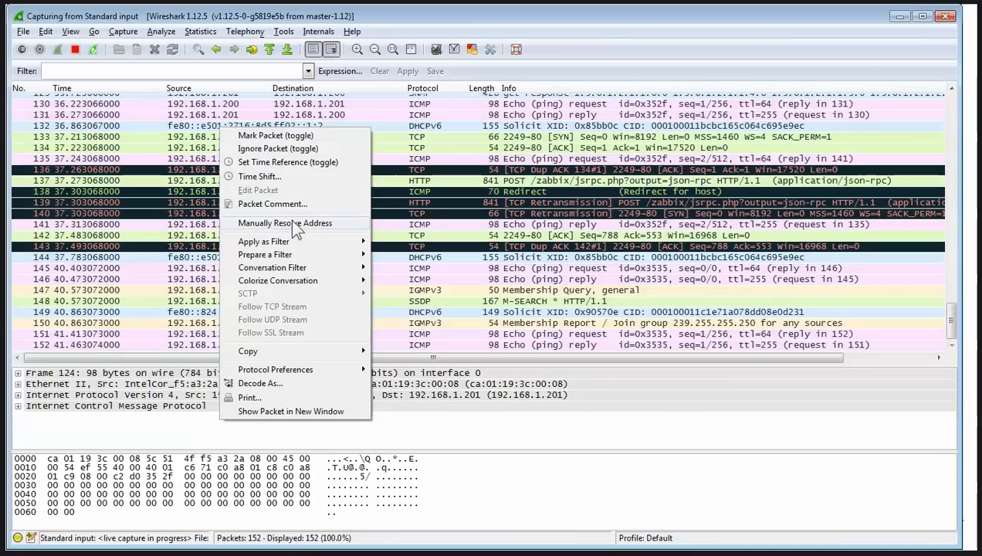
{"action": "mouse_move", "coordinate": [293, 239]}
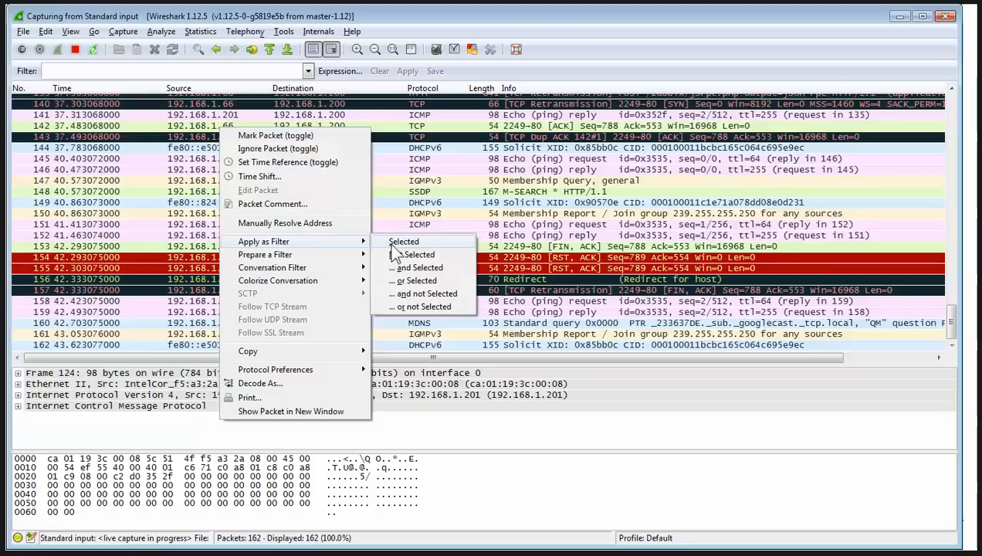
{"action": "left_click", "coordinate": [402, 241]}
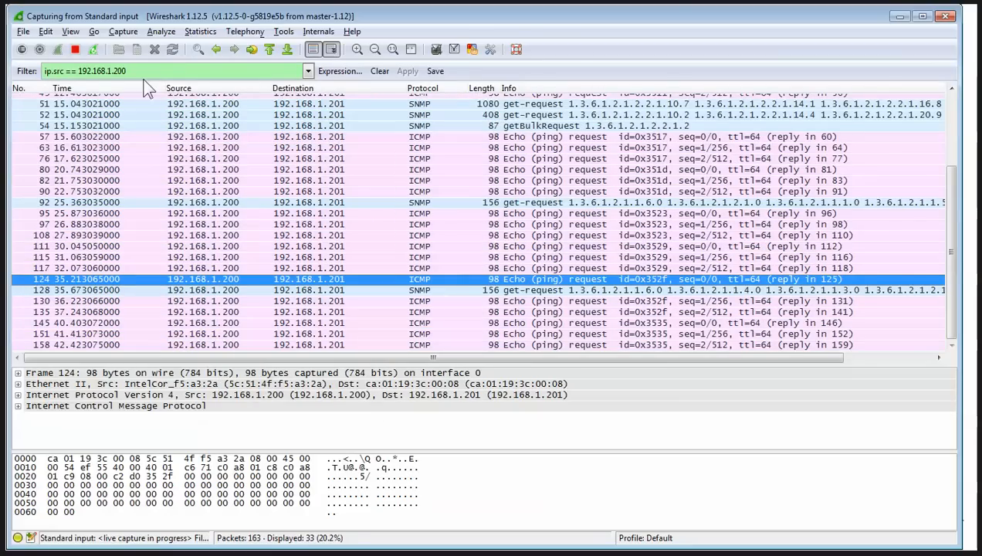
Step: Compare the filtered source address with the Zabbix server's web address and examine the ICMP echo requests sent to R1
{"action": "left_click_drag", "start_coordinate": [91, 71], "coordinate": [136, 70]}
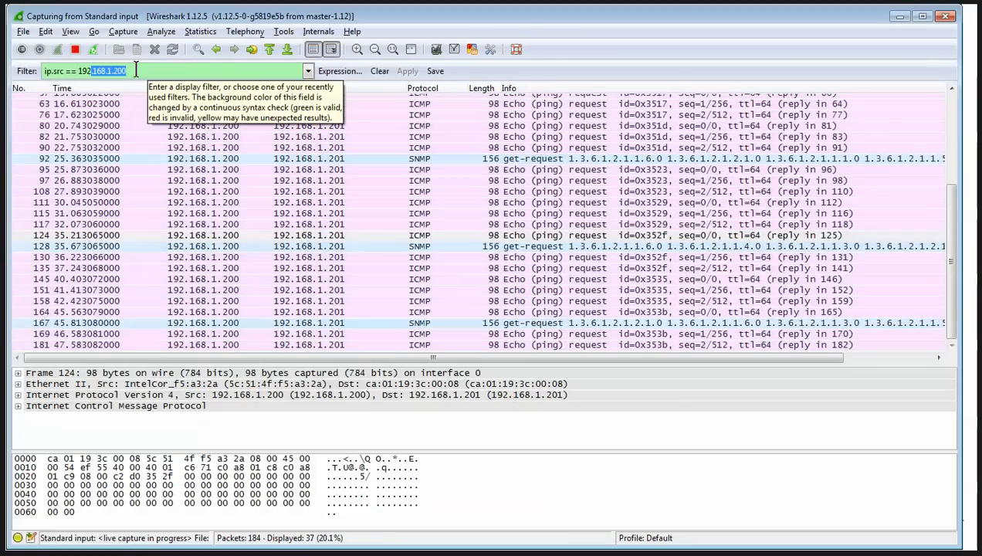
{"action": "left_click", "coordinate": [116, 70]}
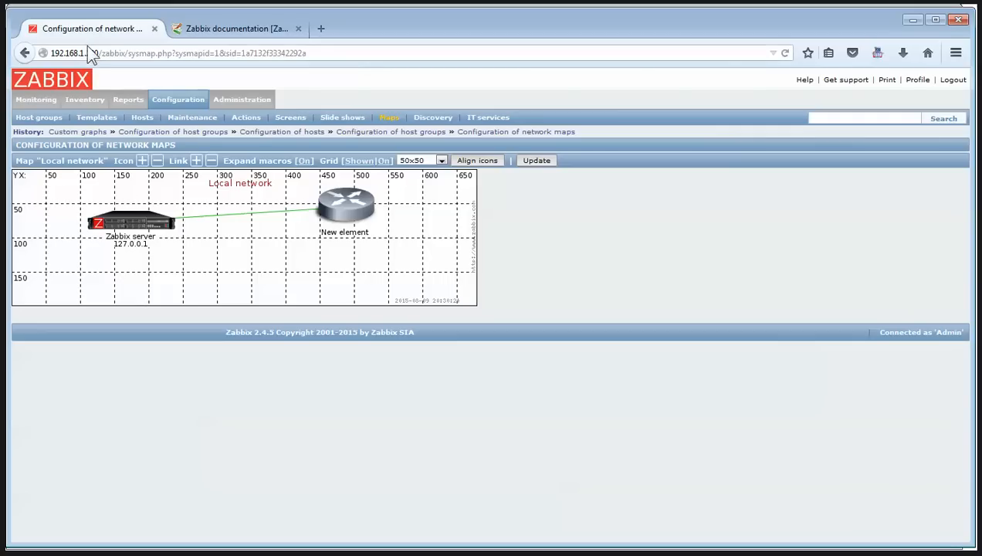
{"action": "left_click", "coordinate": [89, 54]}
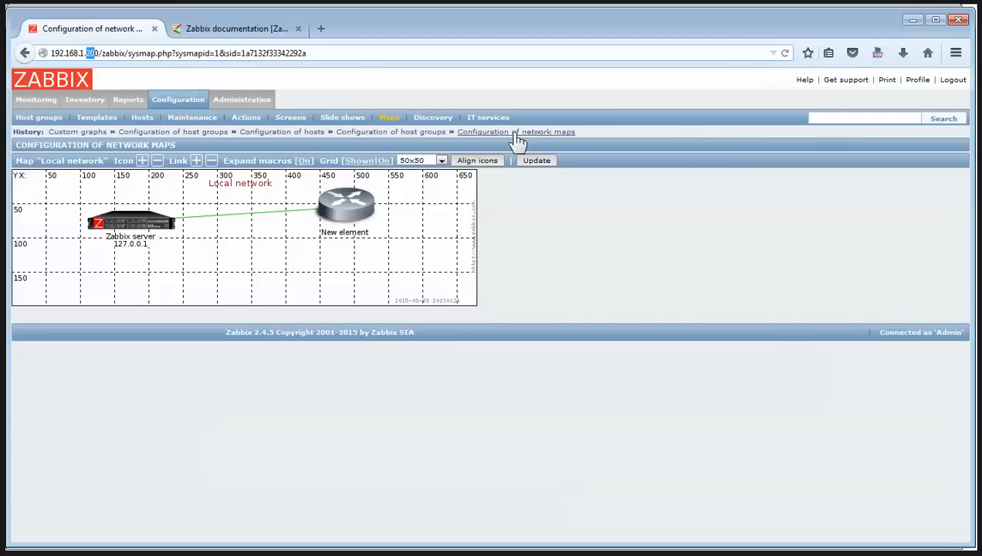
{"action": "left_click", "coordinate": [913, 20]}
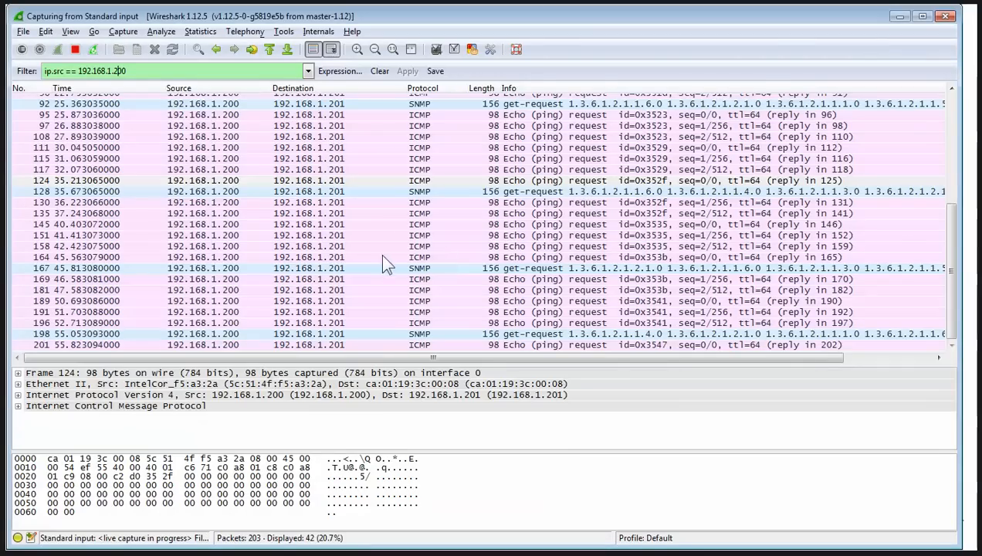
{"action": "left_click", "coordinate": [417, 171]}
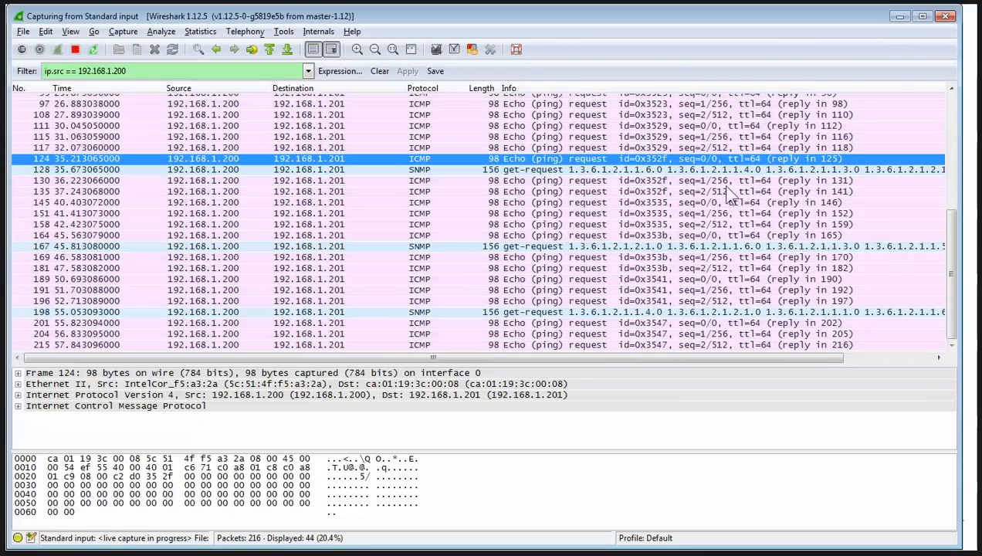
{"action": "left_click_drag", "start_coordinate": [953, 90], "coordinate": [954, 89]}
{"action": "left_click", "coordinate": [421, 238]}
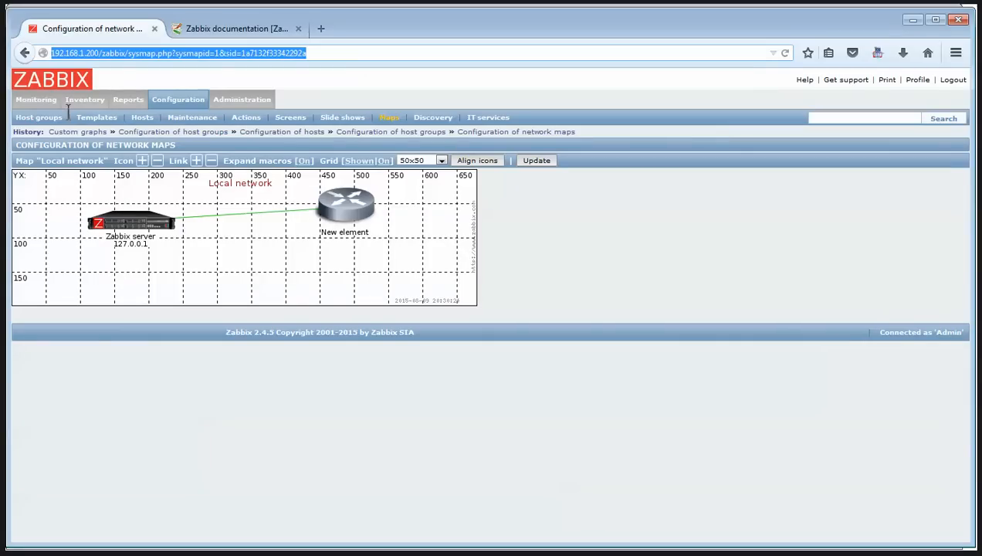
Step: Switch back to Zabbix and open the host configuration list
{"action": "left_click", "coordinate": [176, 100]}
{"action": "left_click", "coordinate": [142, 117]}
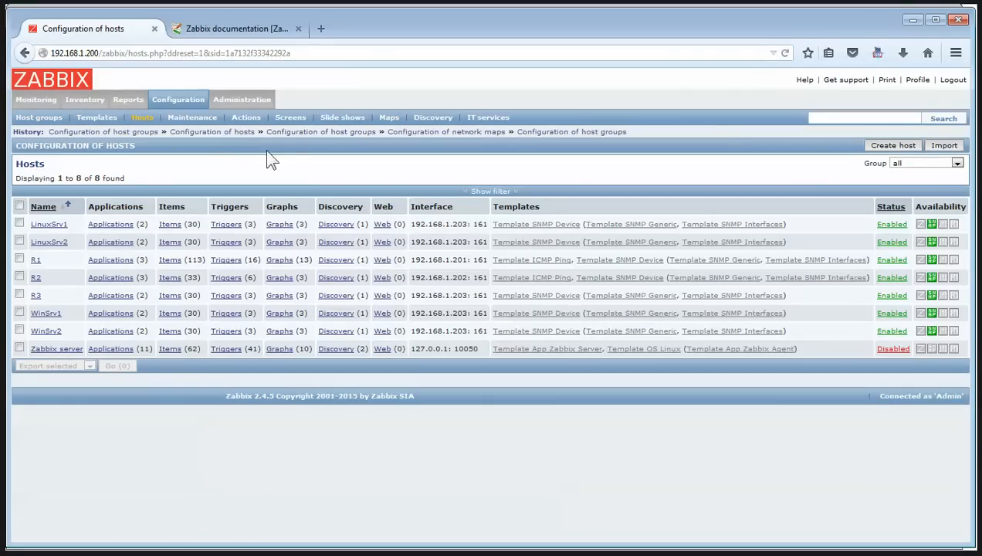
Step: Open host R1's configuration and check the templates linked to it, including Template SNMP Device
{"action": "left_click", "coordinate": [36, 262]}
{"action": "left_click", "coordinate": [82, 191]}
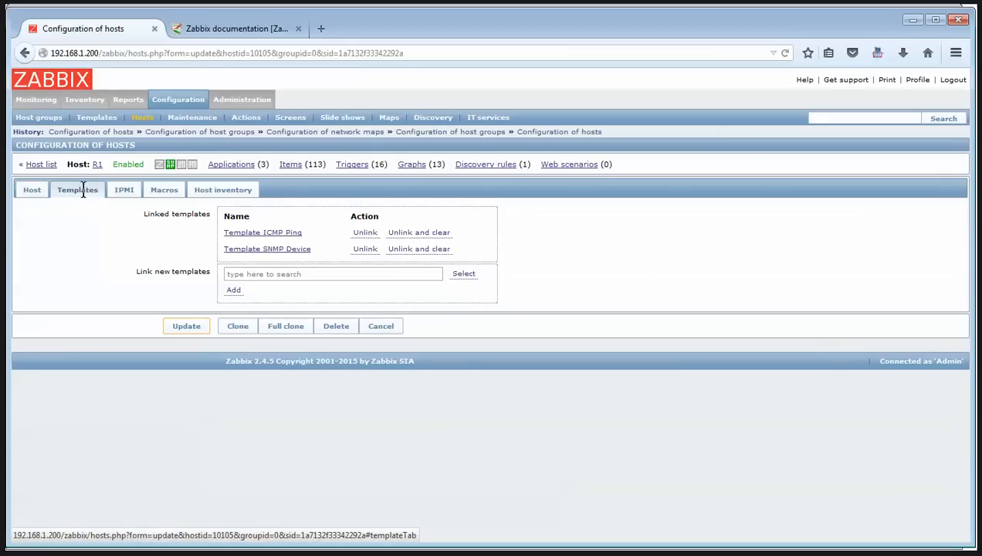
{"action": "left_click_drag", "start_coordinate": [319, 253], "coordinate": [226, 263]}
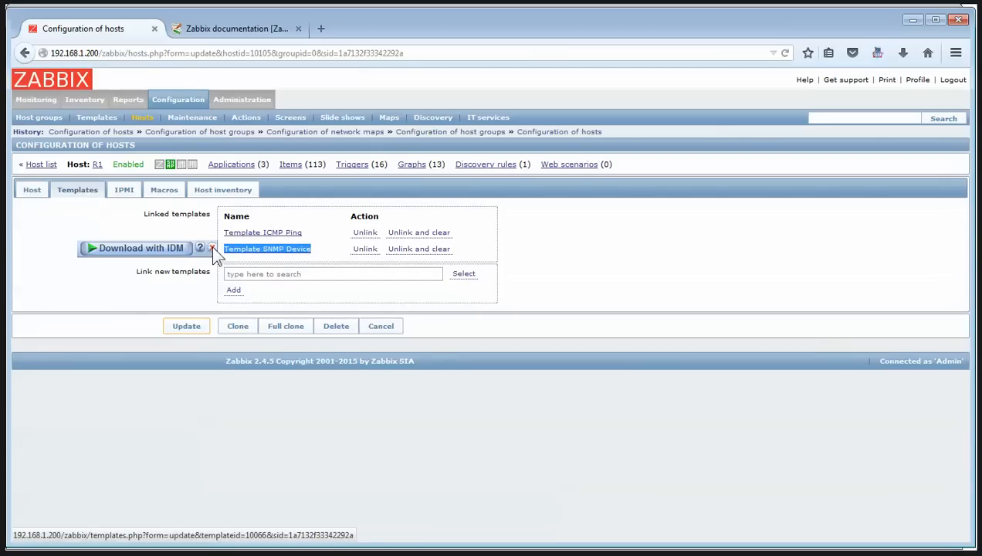
Step: Switch to Wireshark and examine the SNMP and ICMP requests sent from 192.168.1.200 to 192.168.1.201
{"action": "left_click", "coordinate": [912, 19]}
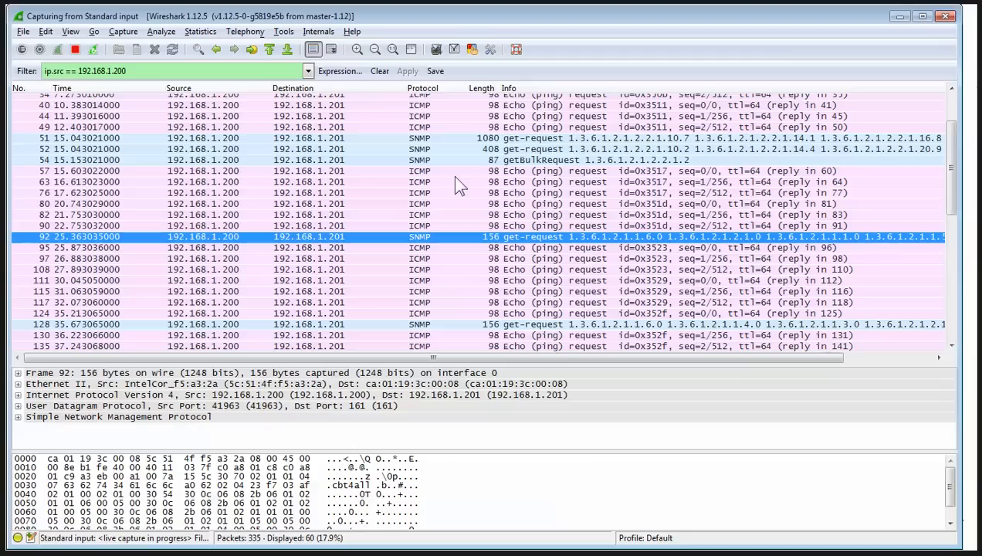
{"action": "left_click", "coordinate": [194, 150]}
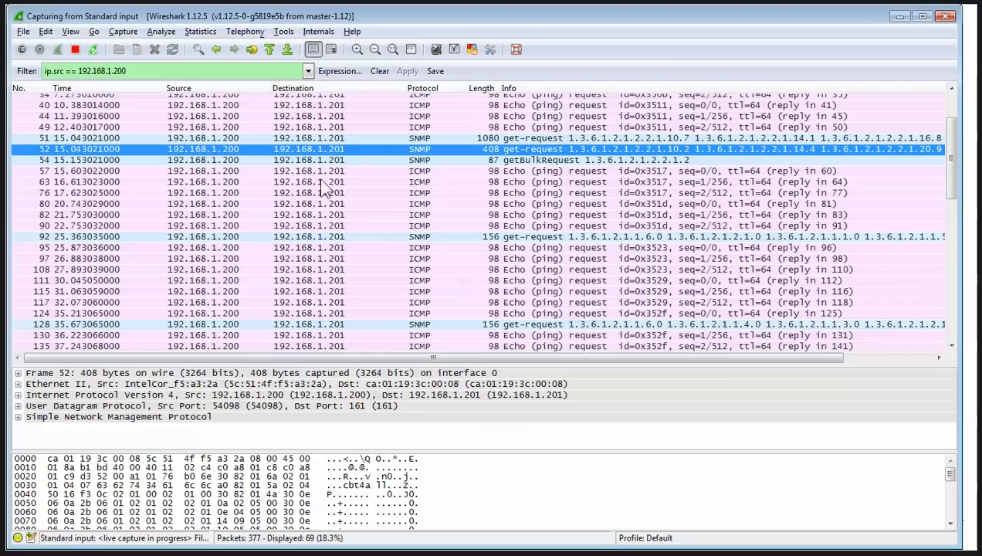
{"action": "left_click", "coordinate": [408, 171]}
{"action": "key", "text": "Down"}
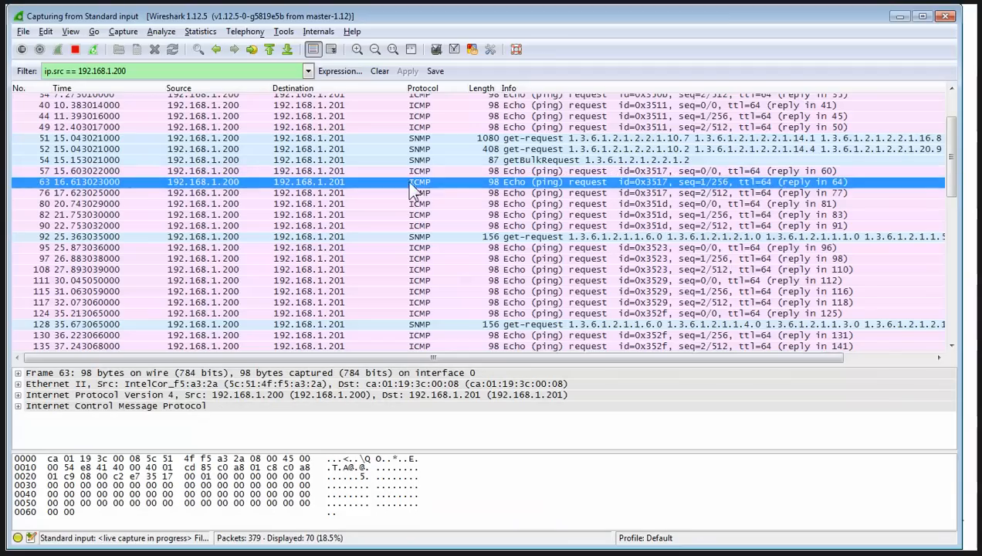
{"action": "left_click", "coordinate": [415, 204]}
{"action": "left_click", "coordinate": [416, 214]}
{"action": "left_click", "coordinate": [417, 248]}
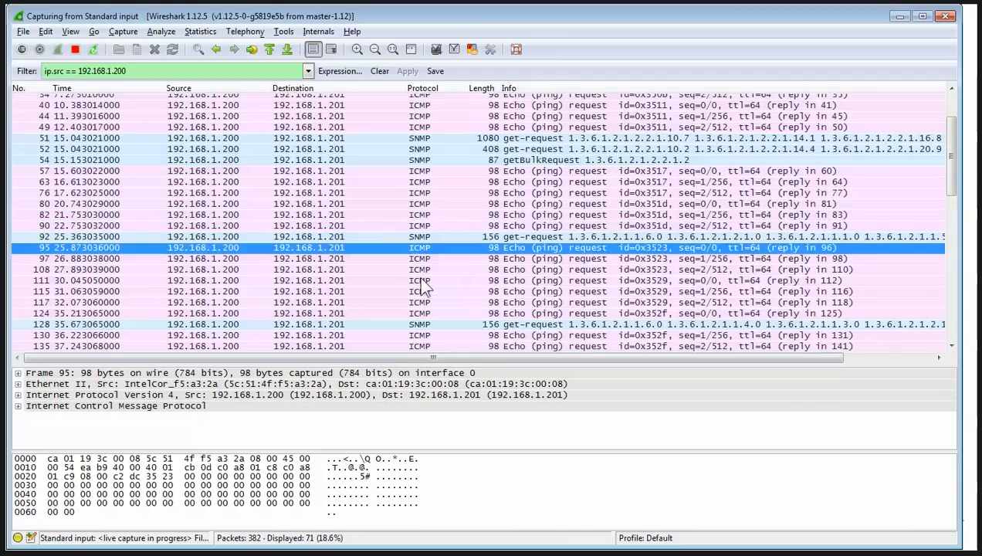
{"action": "left_click", "coordinate": [420, 281]}
{"action": "left_click", "coordinate": [423, 294]}
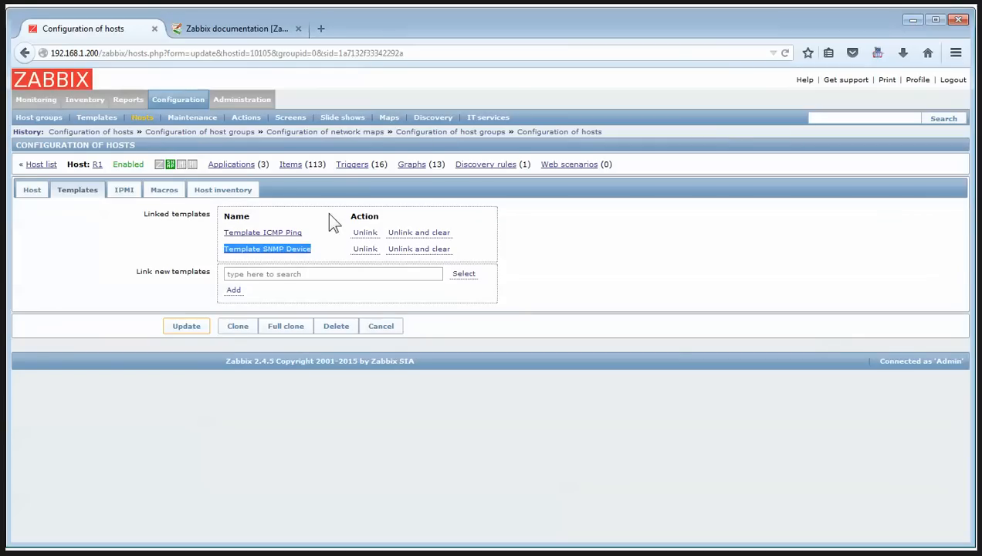
Step: Switch back to Zabbix and review the items and triggers of R1's linked Template ICMP Ping
{"action": "left_click_drag", "start_coordinate": [303, 232], "coordinate": [228, 234]}
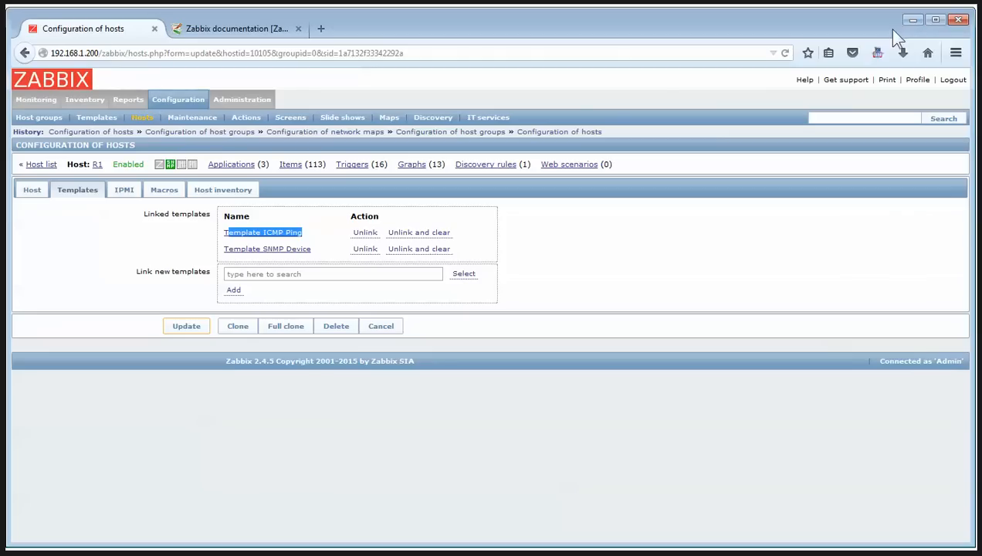
{"action": "left_click", "coordinate": [188, 255]}
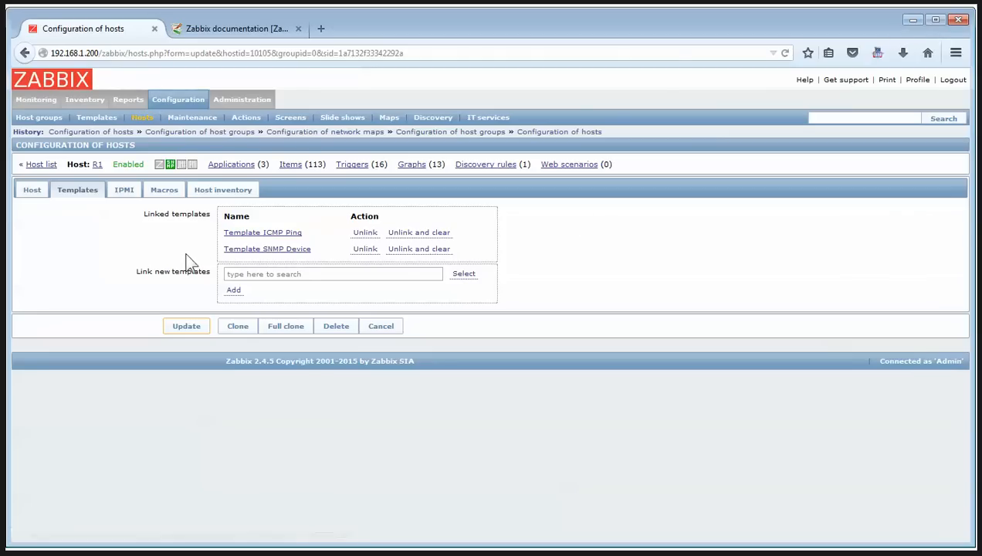
{"action": "left_click", "coordinate": [255, 234]}
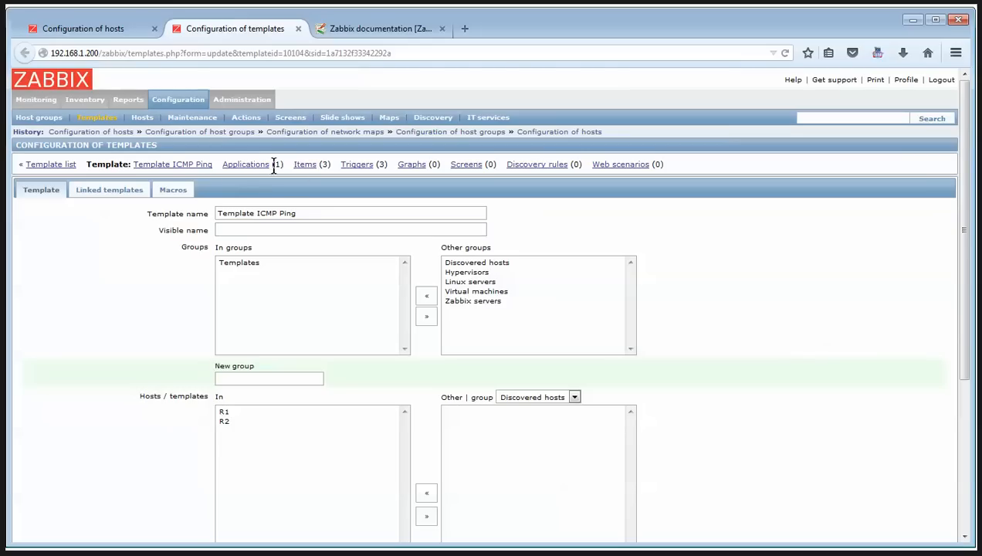
{"action": "left_click", "coordinate": [304, 173]}
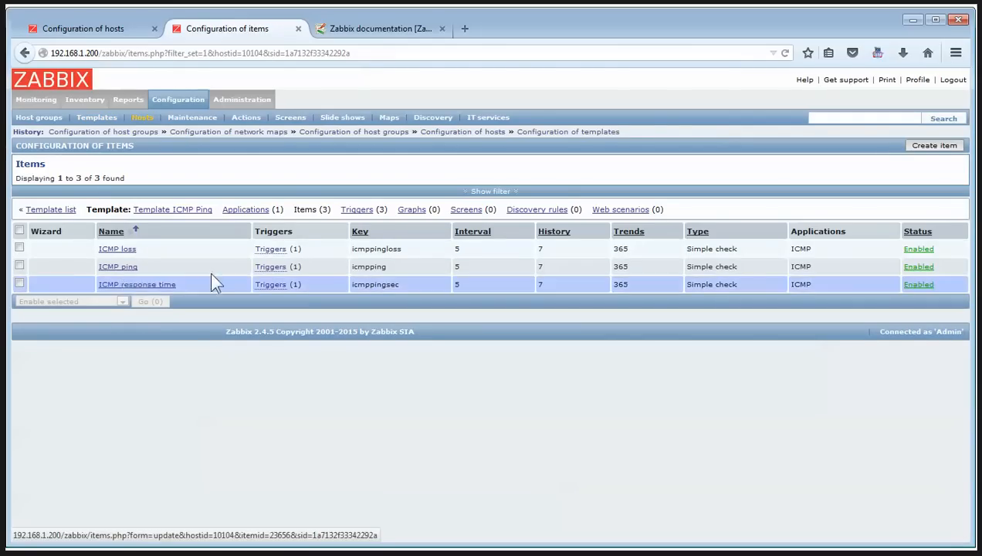
{"action": "left_click", "coordinate": [358, 209]}
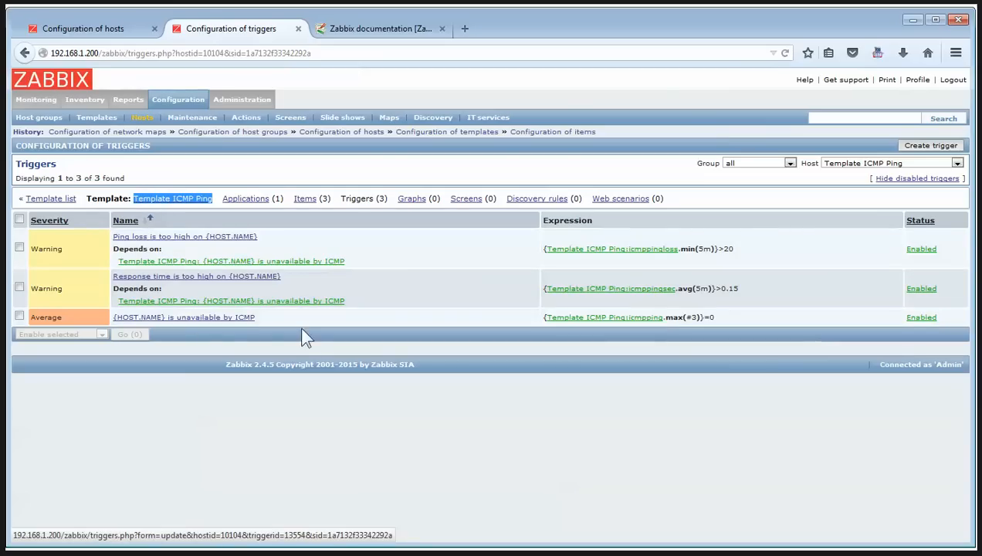
{"action": "left_click_drag", "start_coordinate": [264, 318], "coordinate": [107, 321]}
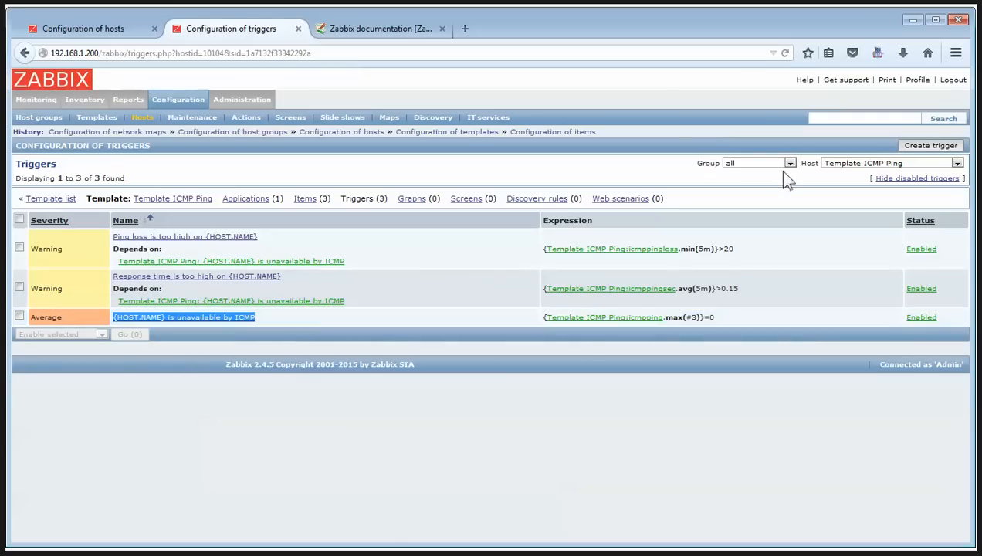
{"action": "left_click", "coordinate": [298, 28]}
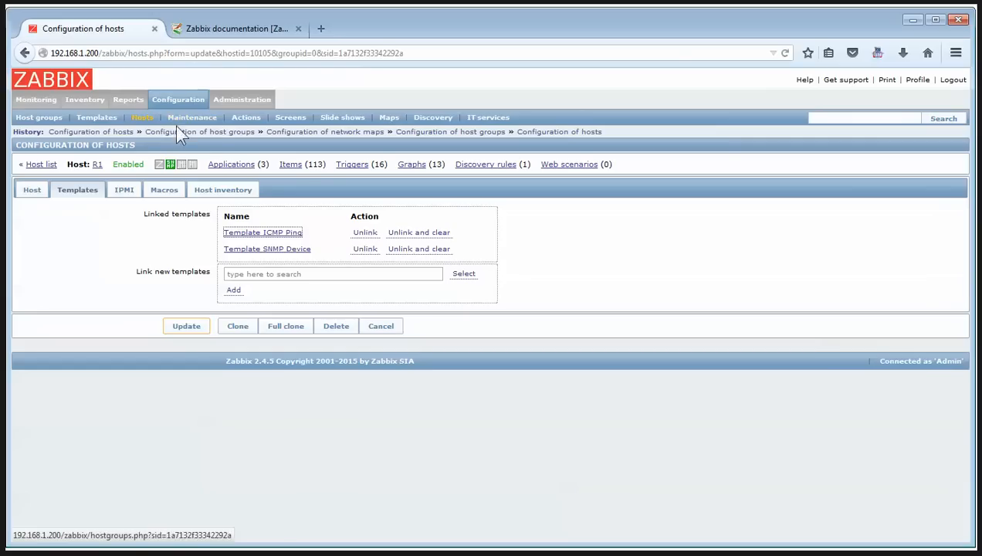
Step: Open the Local network map for editing and place a new icon at about X 489, Y 27
{"action": "left_click", "coordinate": [391, 119]}
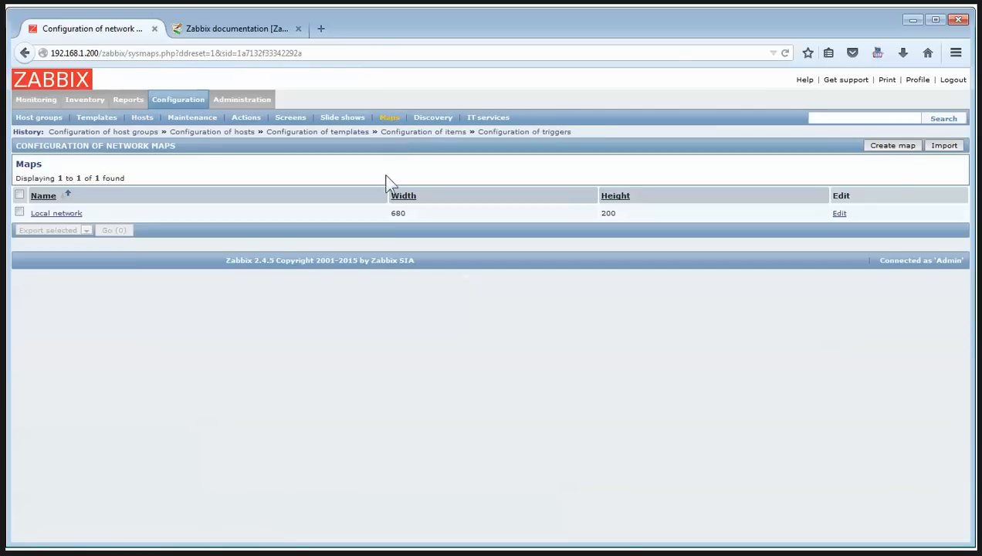
{"action": "left_click", "coordinate": [66, 215]}
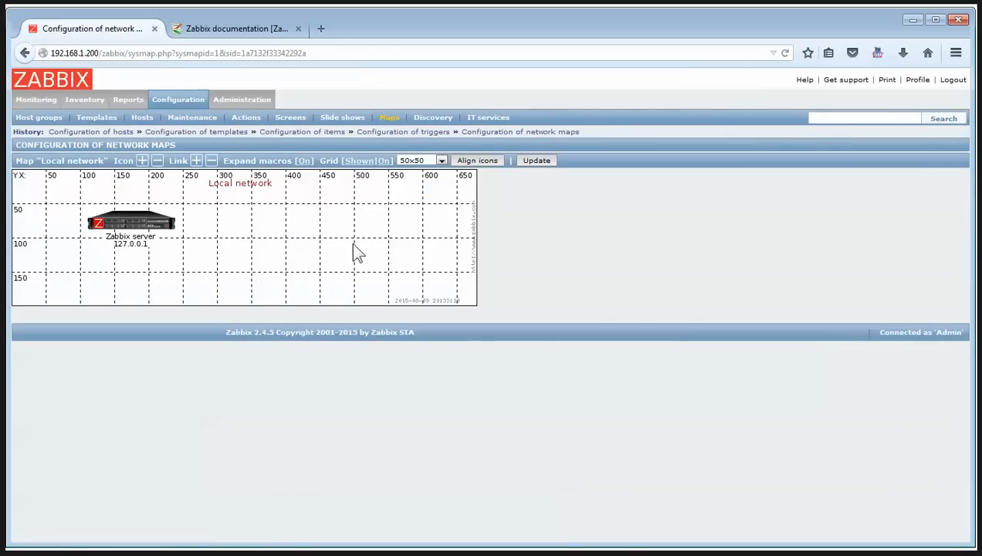
{"action": "left_click", "coordinate": [142, 159]}
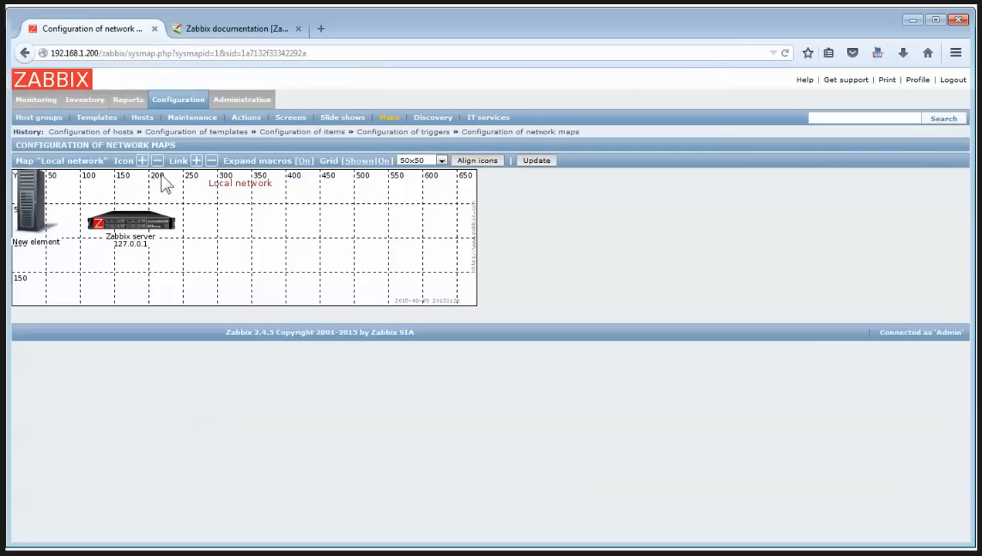
{"action": "left_click_drag", "start_coordinate": [35, 205], "coordinate": [368, 228]}
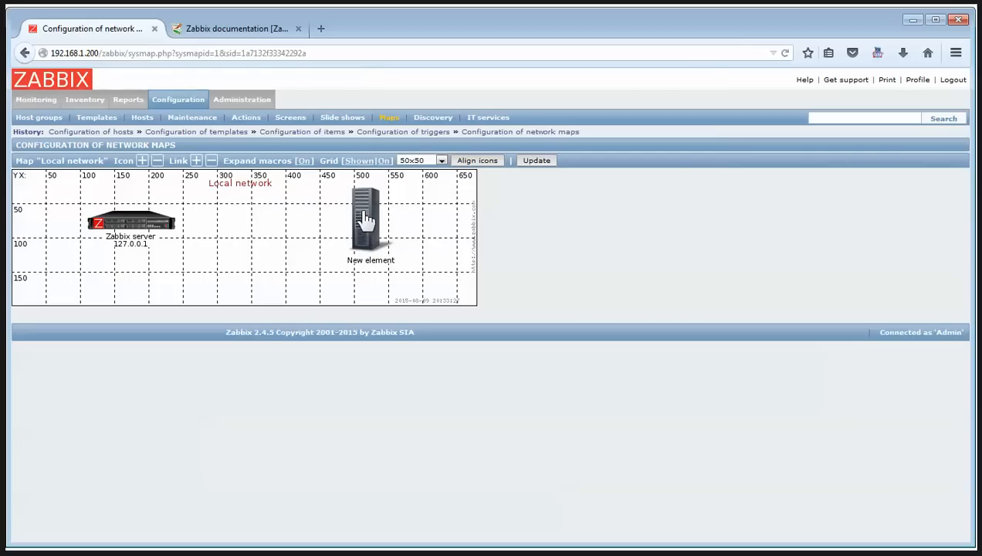
Step: Assign host R1 to the new map element and set its default icon to Router_symbol_(96)
{"action": "left_click", "coordinate": [365, 220]}
{"action": "left_click", "coordinate": [452, 128]}
{"action": "left_click", "coordinate": [451, 139]}
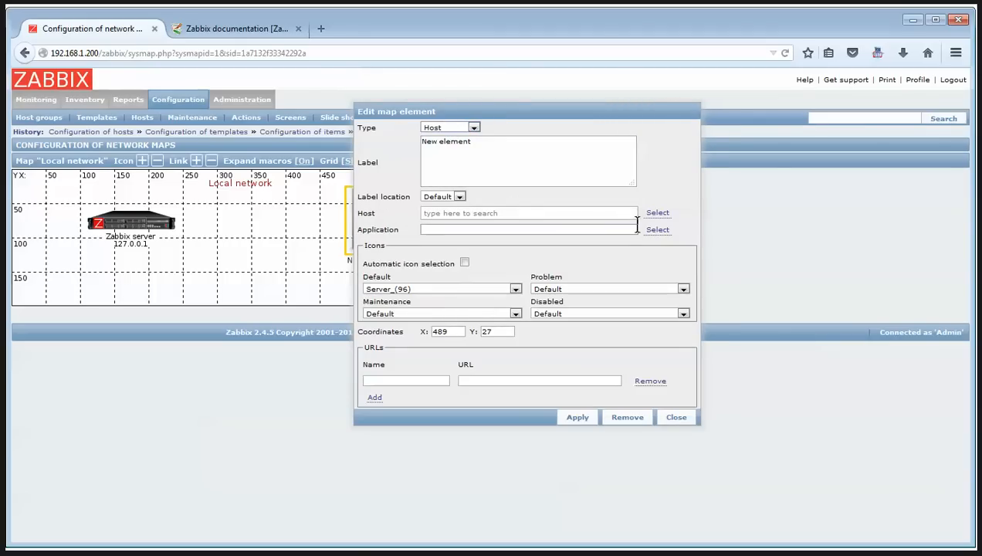
{"action": "left_click", "coordinate": [657, 214]}
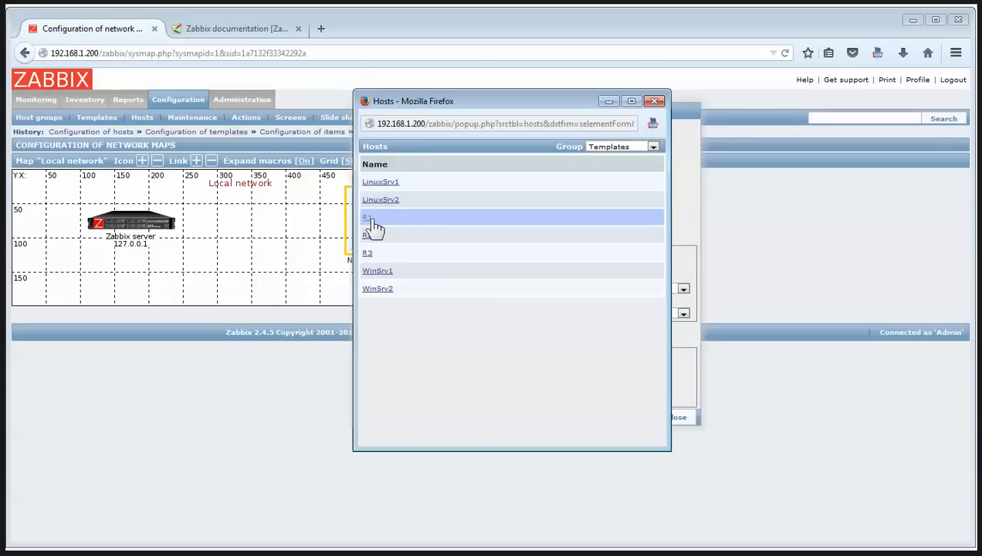
{"action": "left_click", "coordinate": [369, 218]}
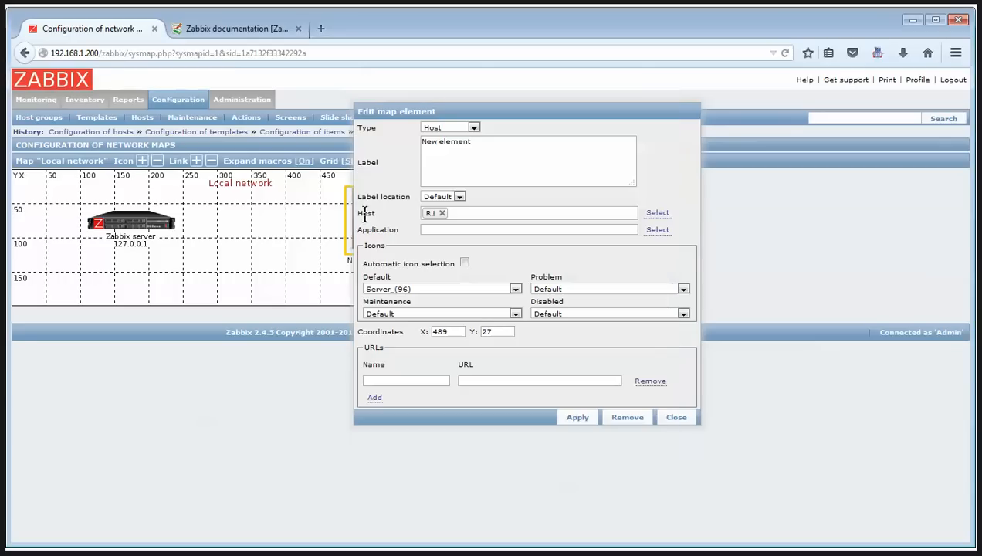
{"action": "left_click", "coordinate": [482, 290]}
{"action": "left_click_drag", "start_coordinate": [514, 439], "coordinate": [513, 424]}
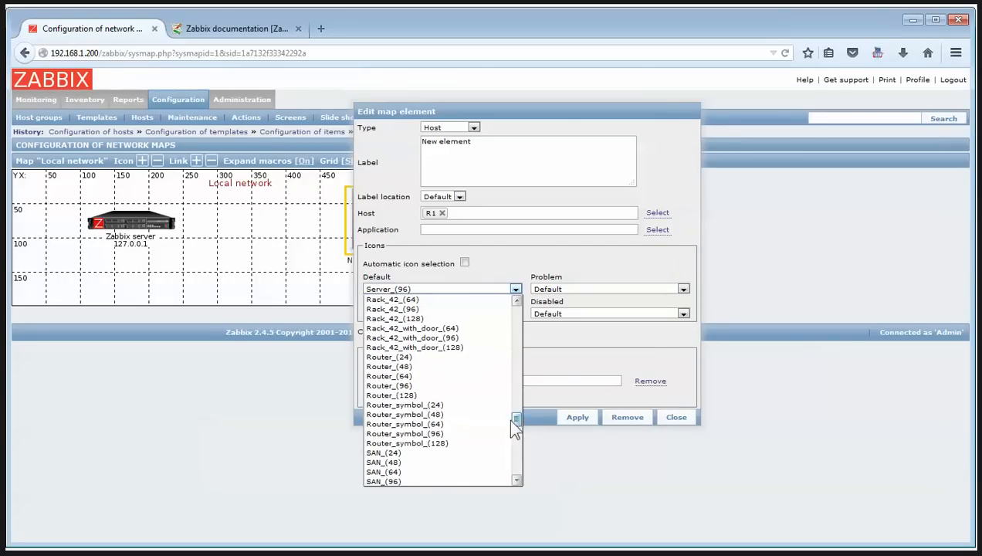
{"action": "left_click", "coordinate": [446, 434]}
{"action": "left_click", "coordinate": [575, 418]}
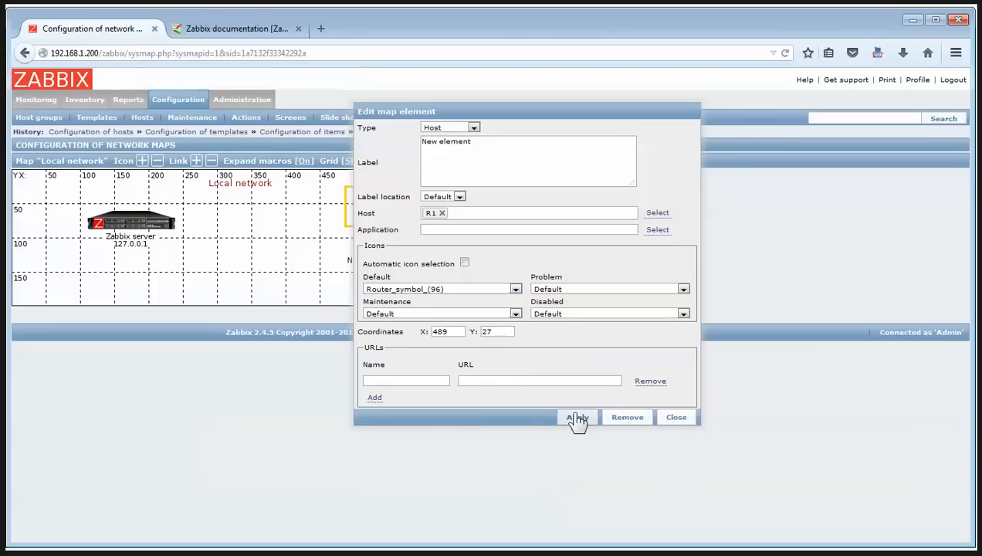
{"action": "left_click", "coordinate": [674, 417]}
Step: Link the Zabbix server and R1 elements and add R1's trigger "R1 is unavailable by ICMP" as the link indicator
{"action": "left_click_drag", "start_coordinate": [456, 264], "coordinate": [69, 171]}
{"action": "left_click", "coordinate": [196, 160]}
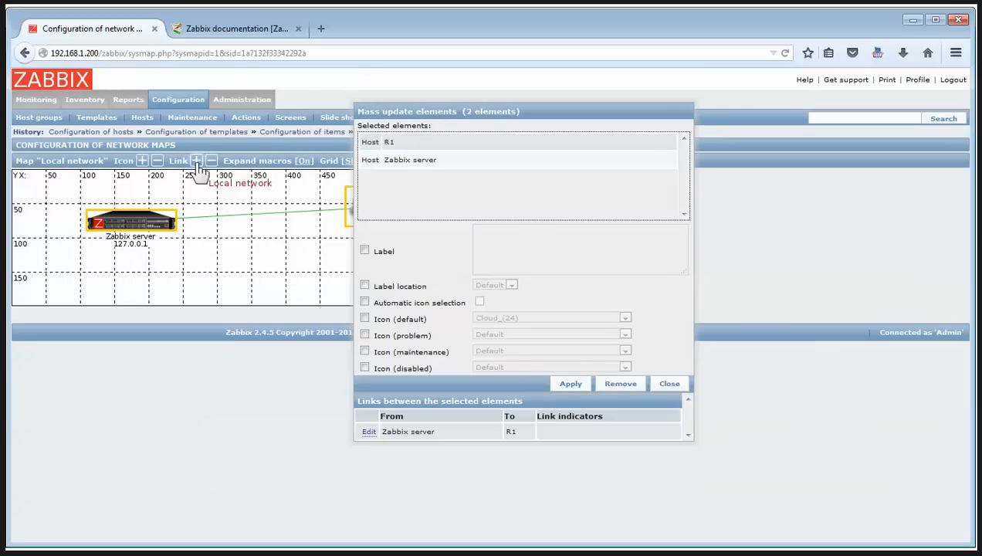
{"action": "left_click", "coordinate": [369, 432]}
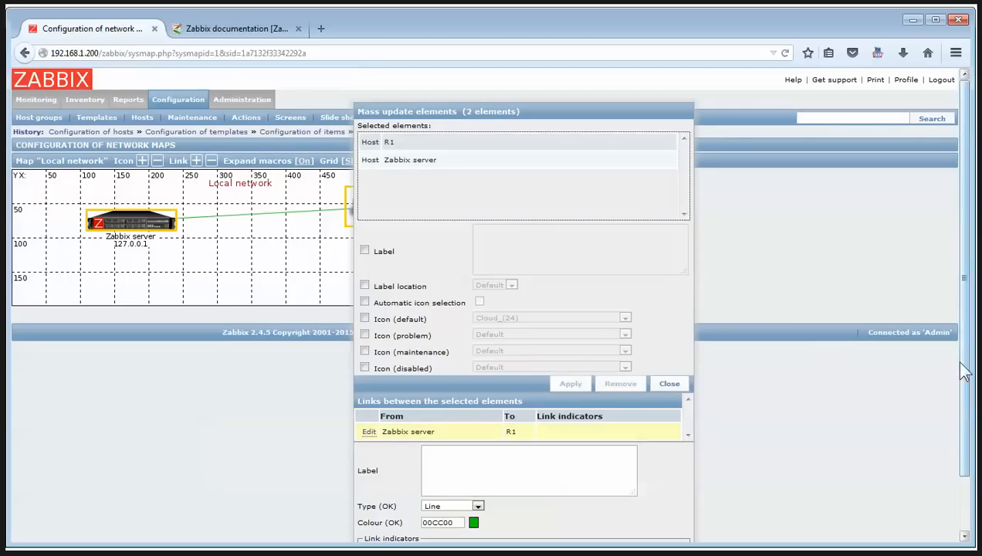
{"action": "scroll", "coordinate": [957, 371], "scroll_direction": "down", "scroll_amount": 2}
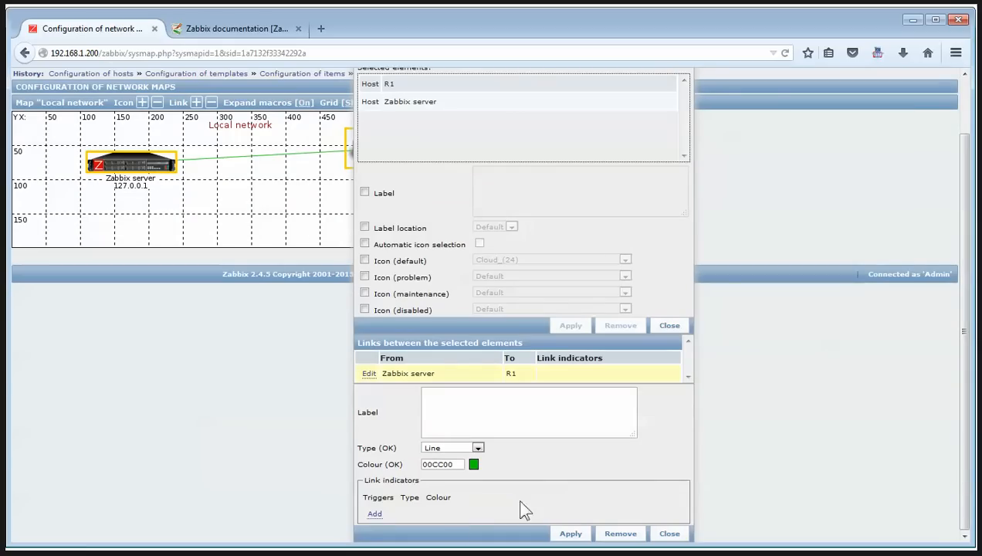
{"action": "left_click", "coordinate": [375, 513]}
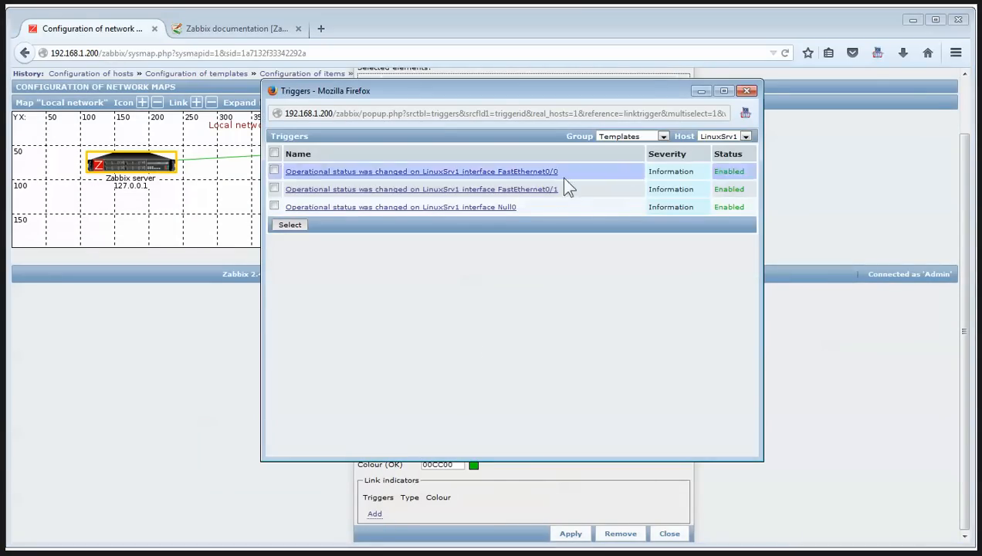
{"action": "left_click", "coordinate": [719, 136]}
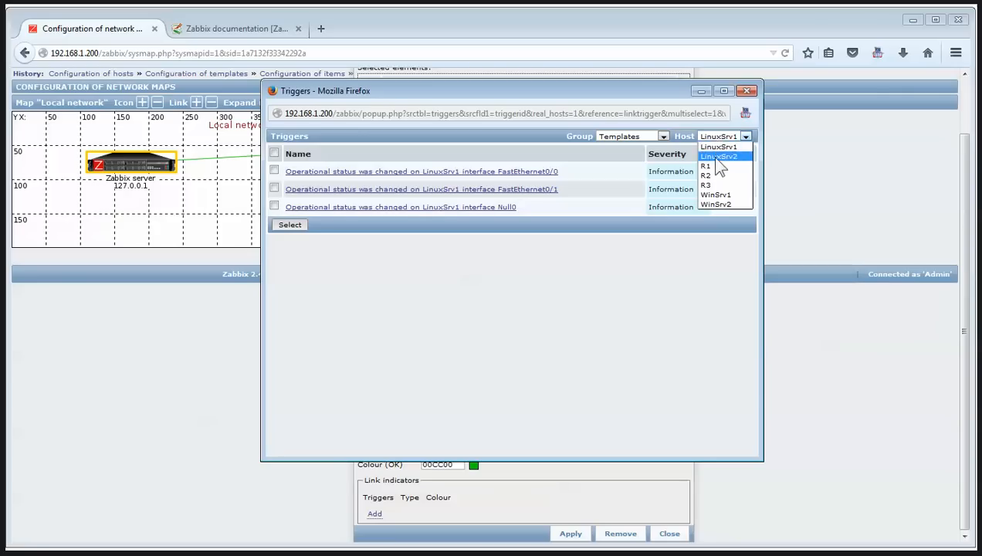
{"action": "left_click", "coordinate": [709, 166]}
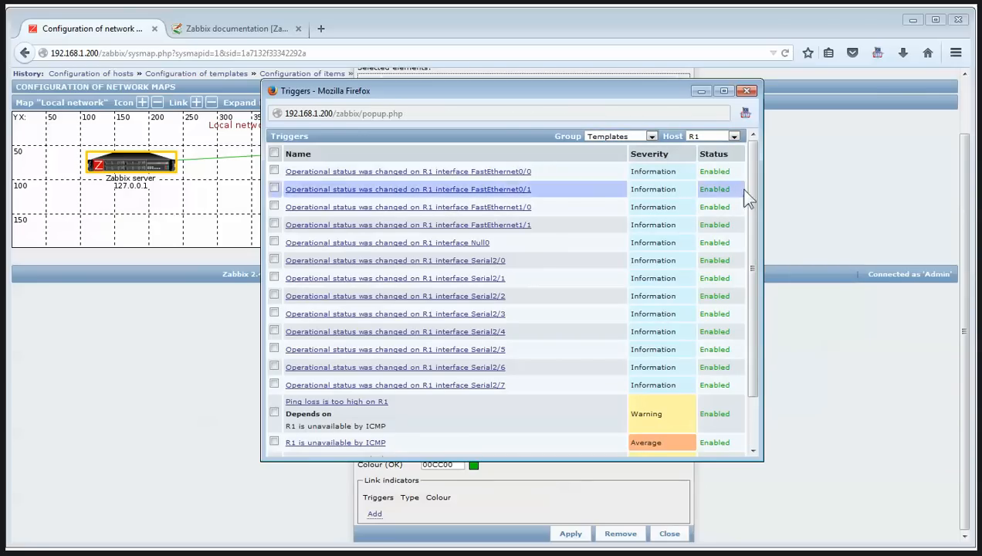
{"action": "left_click_drag", "start_coordinate": [746, 202], "coordinate": [753, 276]}
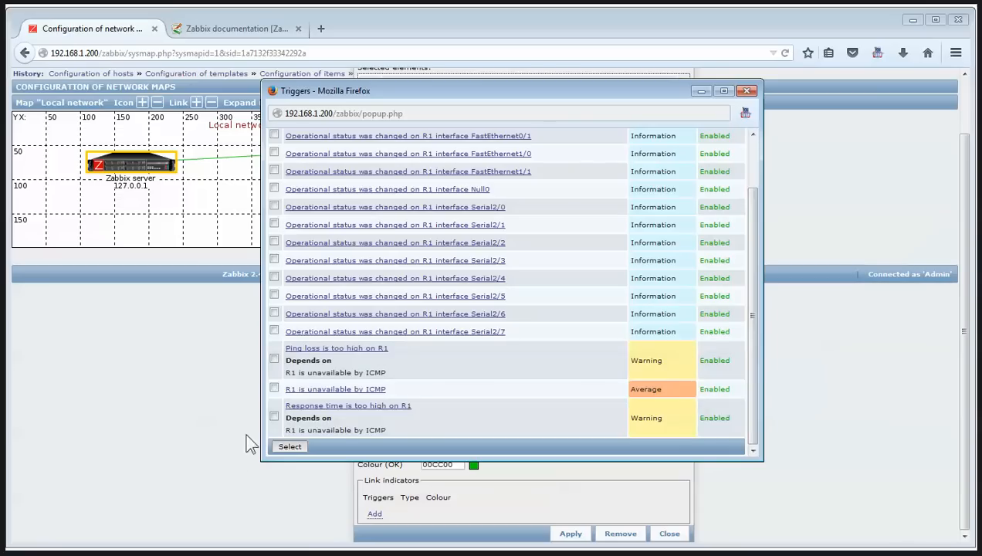
{"action": "left_click", "coordinate": [340, 391]}
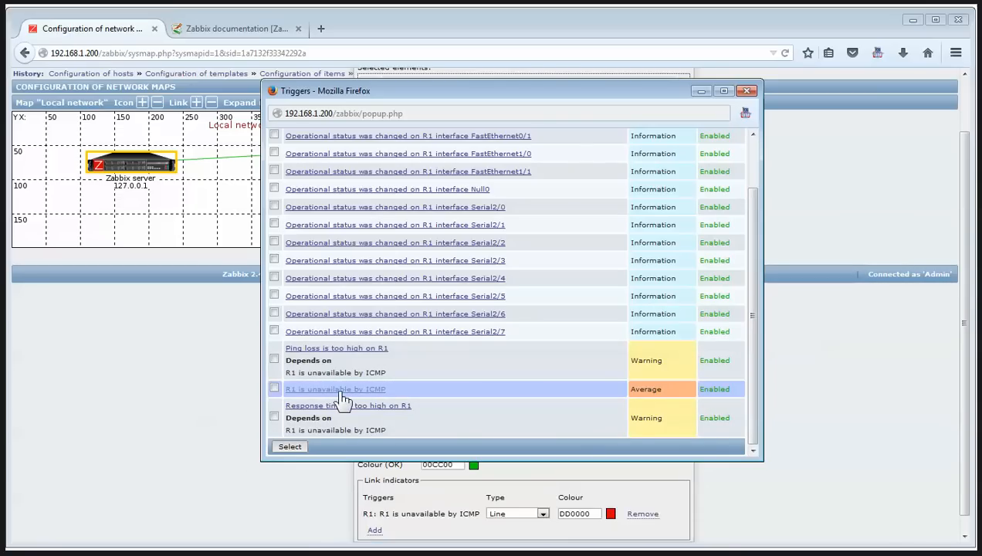
{"action": "left_click", "coordinate": [374, 530]}
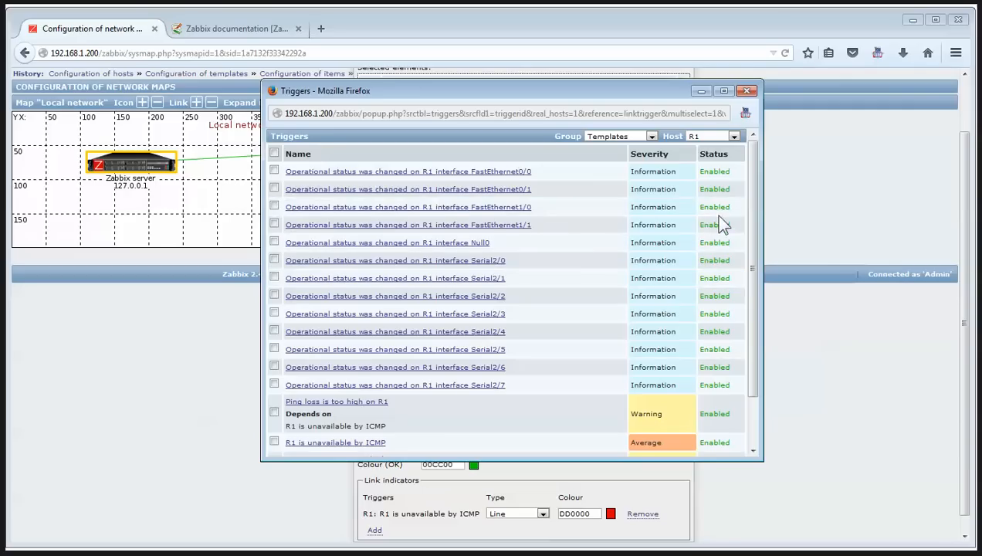
{"action": "left_click_drag", "start_coordinate": [745, 212], "coordinate": [758, 194]}
{"action": "left_click", "coordinate": [748, 91]}
Step: Apply the settings of the link between Zabbix server and R1 and close the link and element forms
{"action": "scroll", "coordinate": [975, 262], "scroll_direction": "down", "scroll_amount": 2}
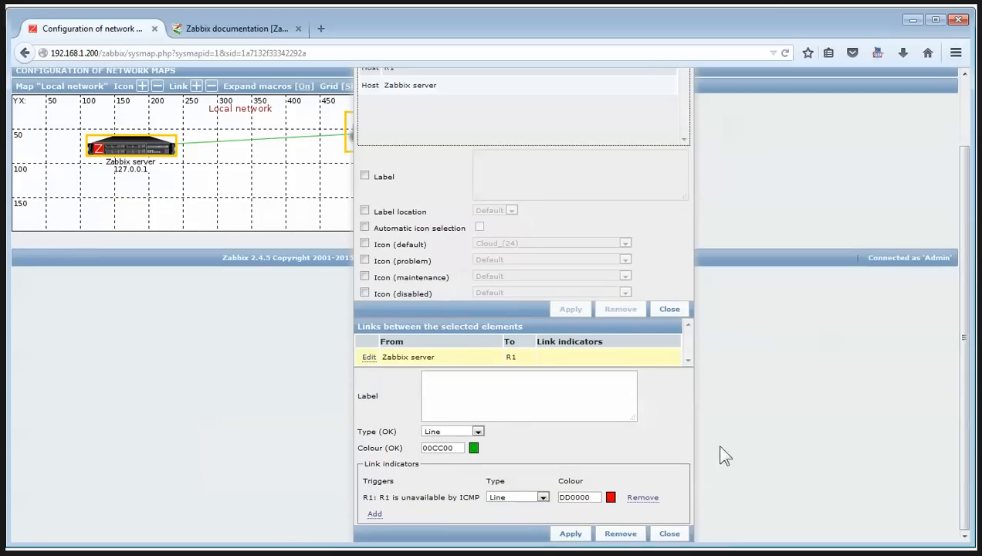
{"action": "left_click", "coordinate": [570, 534]}
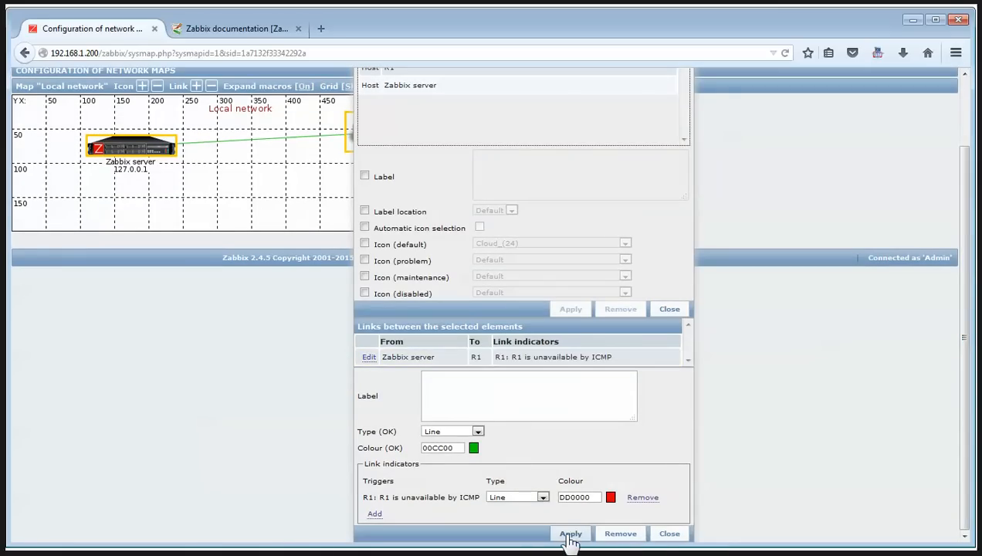
{"action": "left_click", "coordinate": [668, 535]}
{"action": "left_click", "coordinate": [669, 384]}
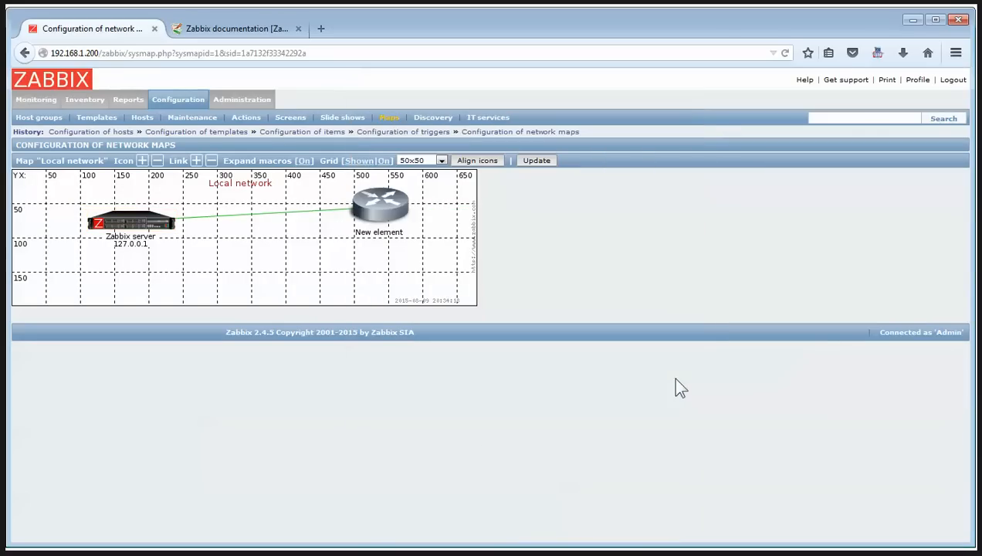
Step: Save the Local network map and return to the list of maps
{"action": "left_click", "coordinate": [537, 161]}
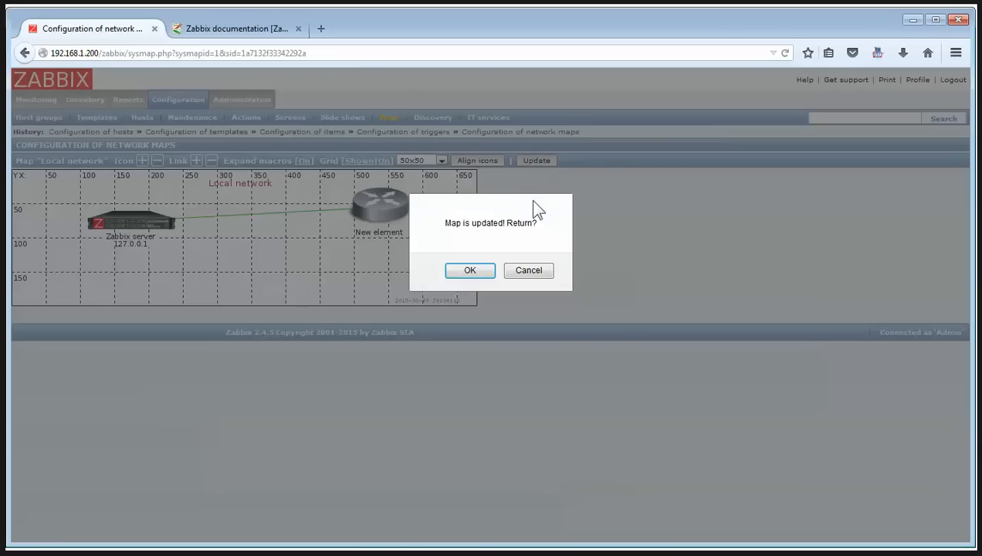
{"action": "left_click", "coordinate": [489, 267]}
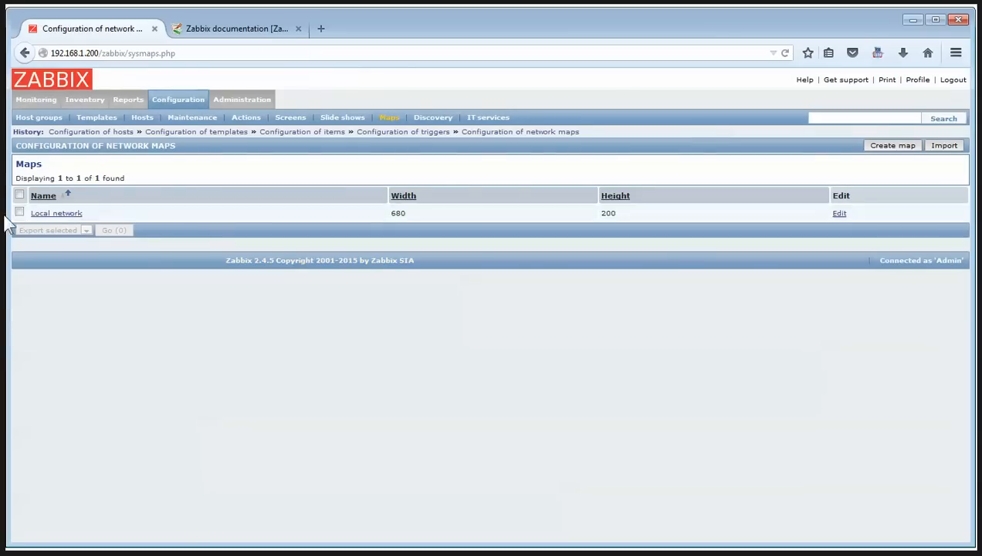
{"action": "left_click", "coordinate": [46, 214]}
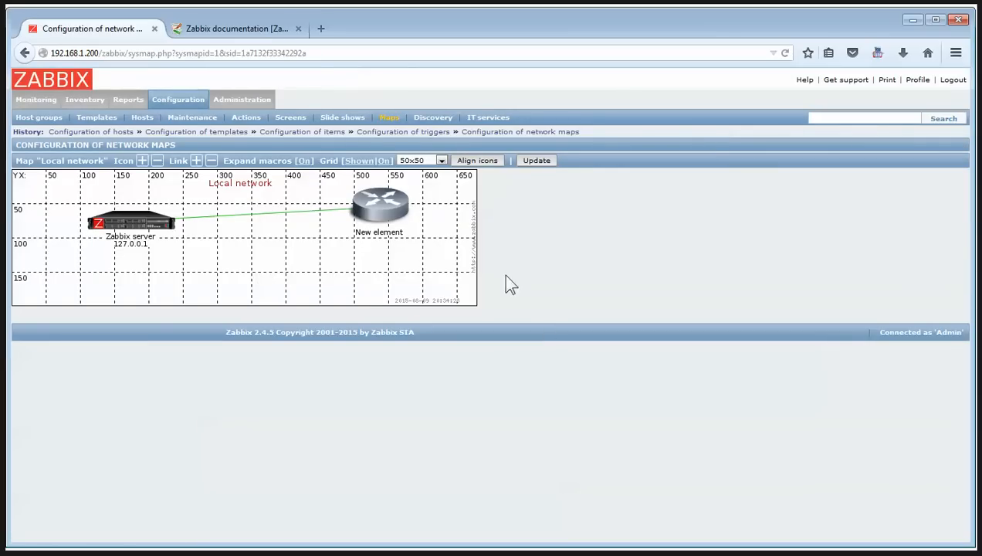
{"action": "left_click", "coordinate": [537, 163]}
{"action": "left_click", "coordinate": [463, 272]}
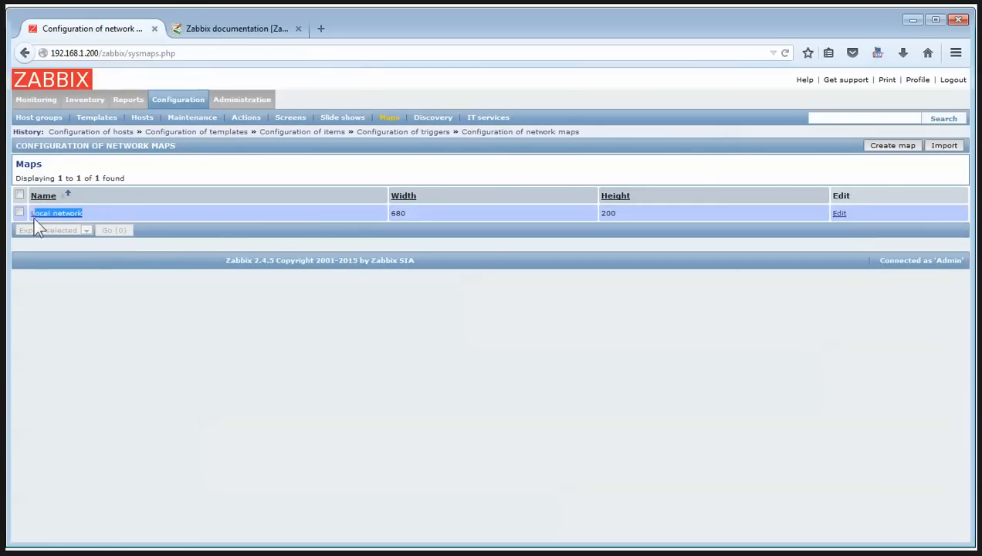
Step: Set the Local network map's height to 400 in its properties and save them
{"action": "left_click", "coordinate": [840, 214]}
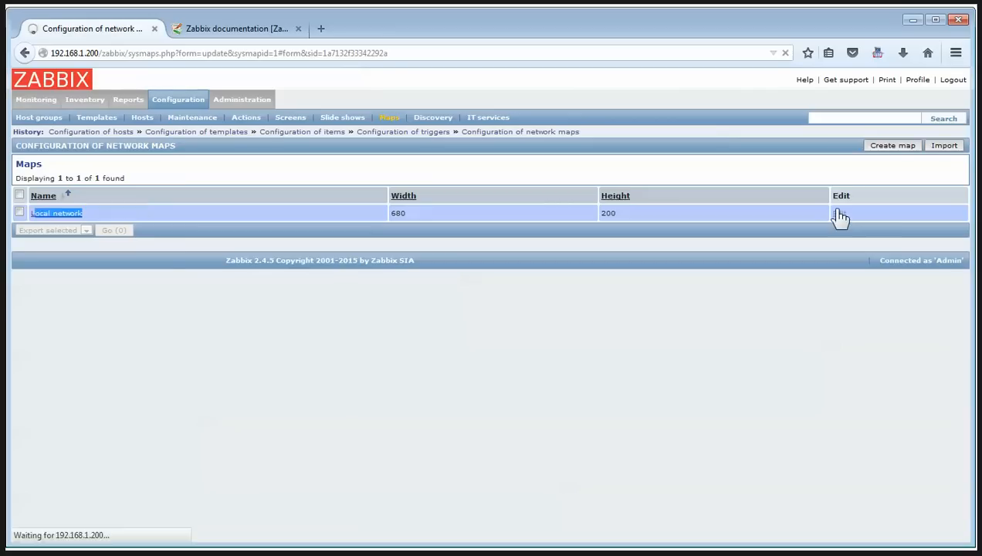
{"action": "left_click_drag", "start_coordinate": [237, 205], "coordinate": [300, 225]}
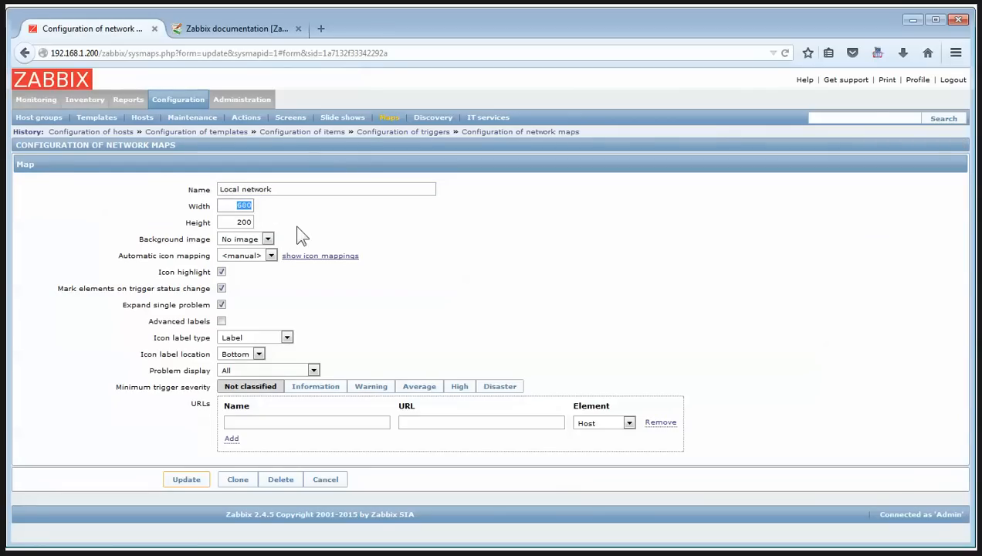
{"action": "left_click", "coordinate": [239, 206]}
{"action": "key", "text": "Tab"}
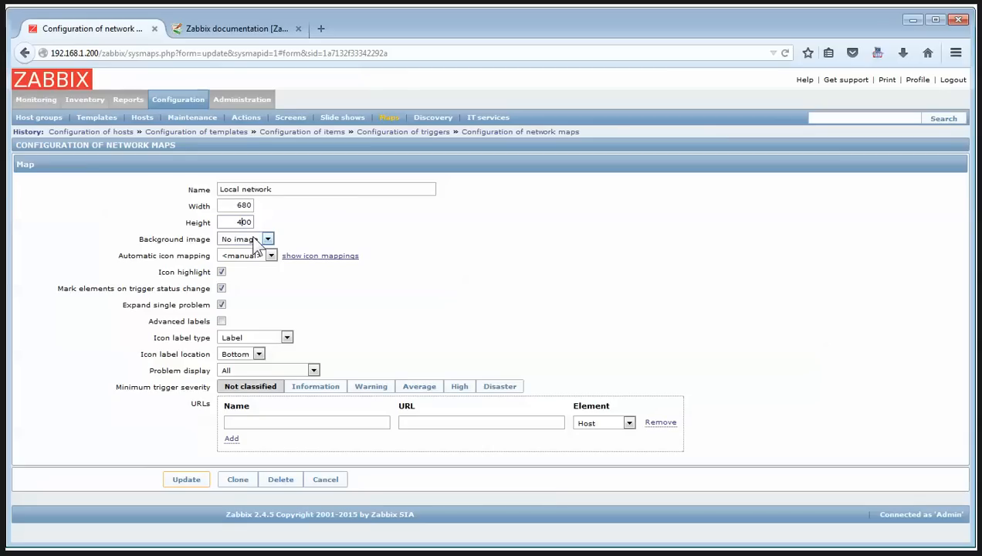
{"action": "left_click", "coordinate": [186, 481]}
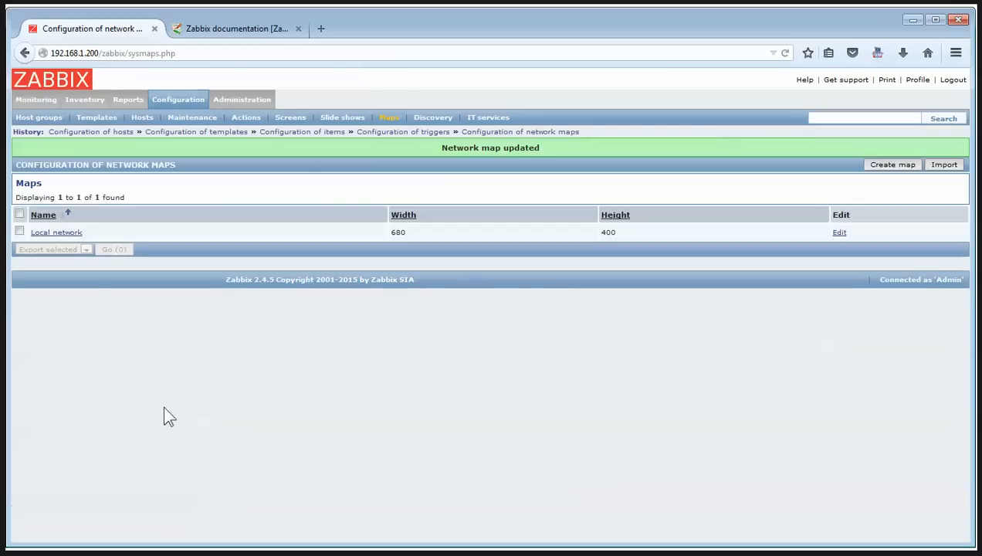
Step: Open the Local network map for editing and place two new icons below the router, the upper one at about X 489, Y 127
{"action": "left_click", "coordinate": [50, 232]}
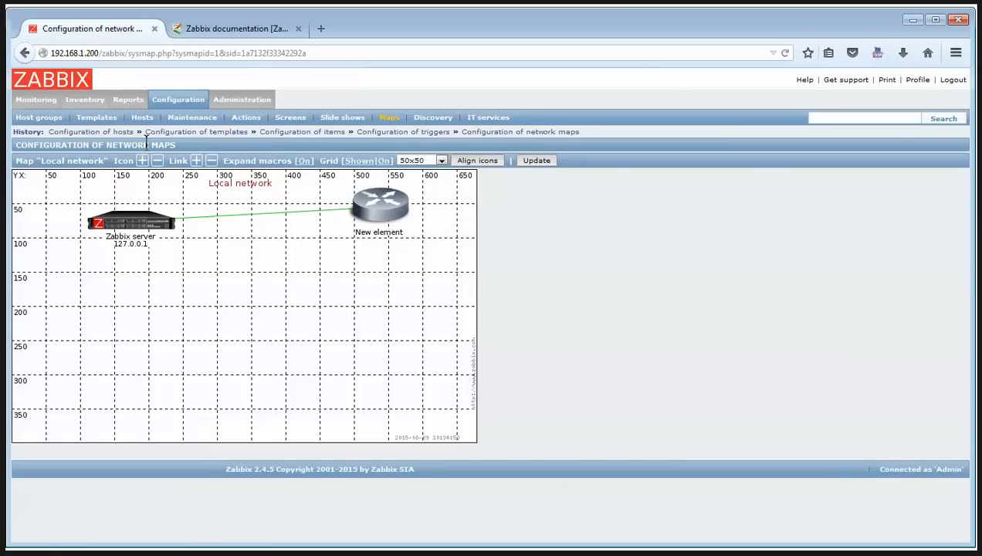
{"action": "left_click", "coordinate": [142, 160]}
{"action": "left_click_drag", "start_coordinate": [27, 205], "coordinate": [369, 280]}
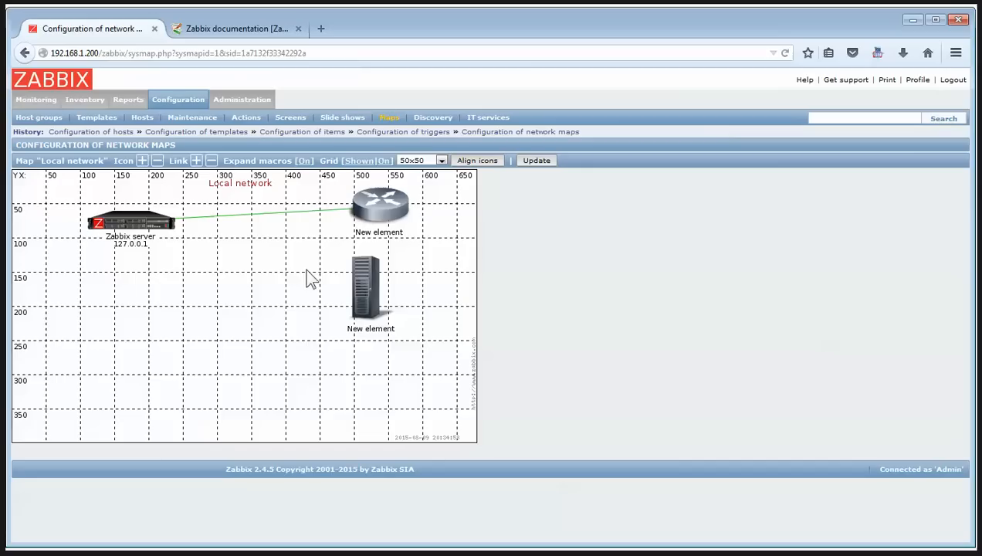
{"action": "left_click", "coordinate": [142, 160]}
{"action": "left_click_drag", "start_coordinate": [33, 203], "coordinate": [359, 427]}
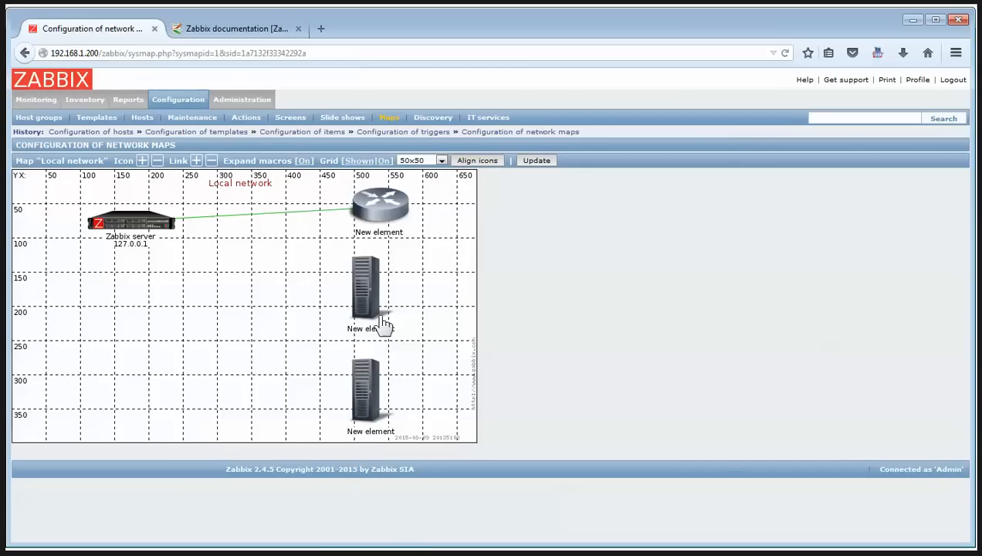
Step: Change the label of the router element assigned to host R1 to R1 and apply it
{"action": "left_click", "coordinate": [390, 204]}
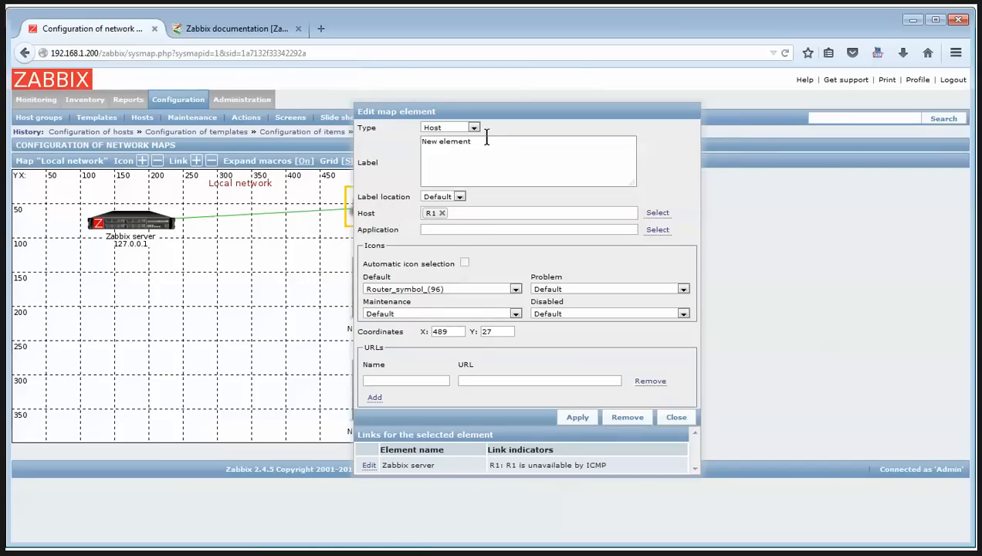
{"action": "left_click_drag", "start_coordinate": [503, 136], "coordinate": [325, 118]}
{"action": "type", "text": "R1"}
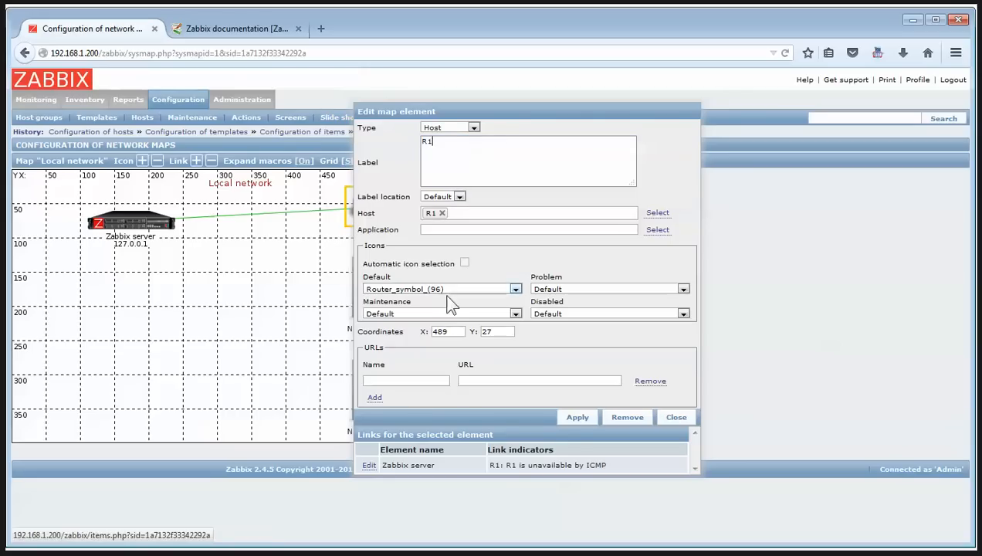
{"action": "left_click", "coordinate": [579, 422]}
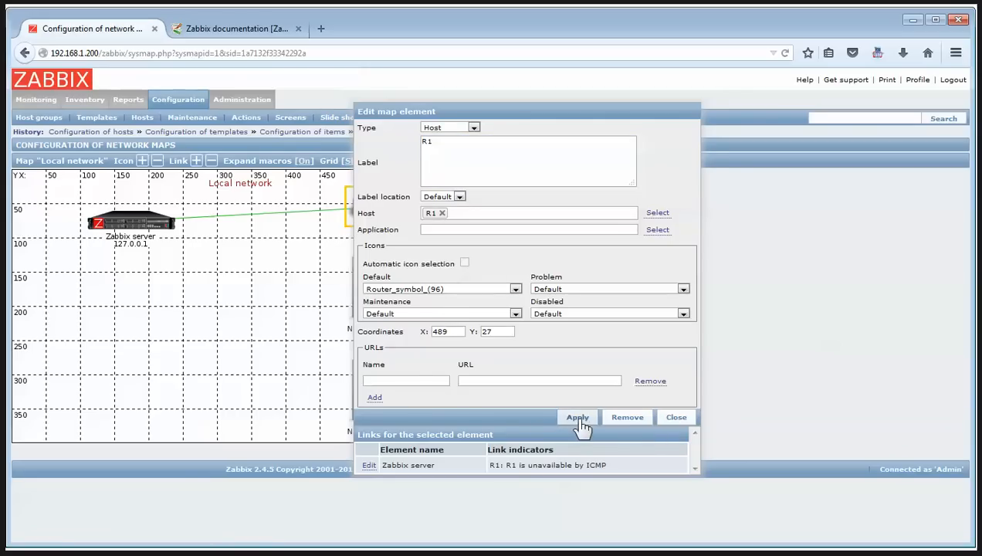
{"action": "left_click", "coordinate": [676, 417]}
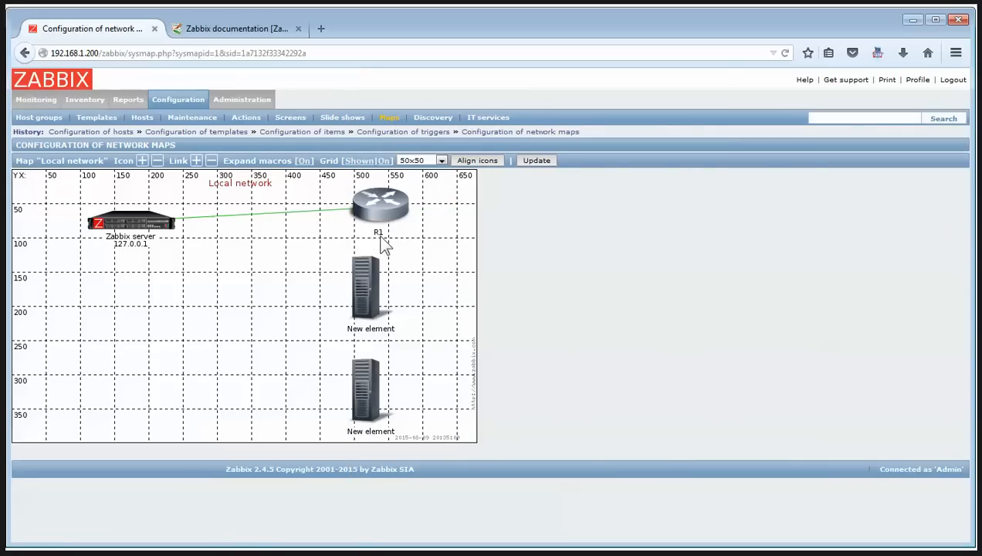
Step: Make the new element just below R1 a Host element labelled R2 and assign host R2 to it
{"action": "left_click", "coordinate": [371, 293]}
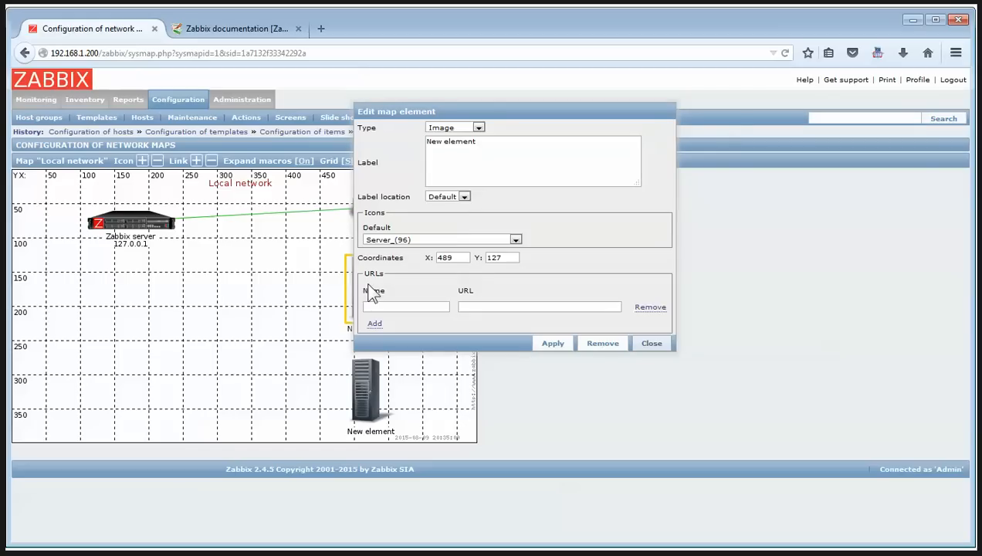
{"action": "left_click", "coordinate": [478, 128]}
{"action": "left_click", "coordinate": [462, 139]}
{"action": "left_click_drag", "start_coordinate": [485, 149], "coordinate": [333, 155]}
{"action": "type", "text": "R2"}
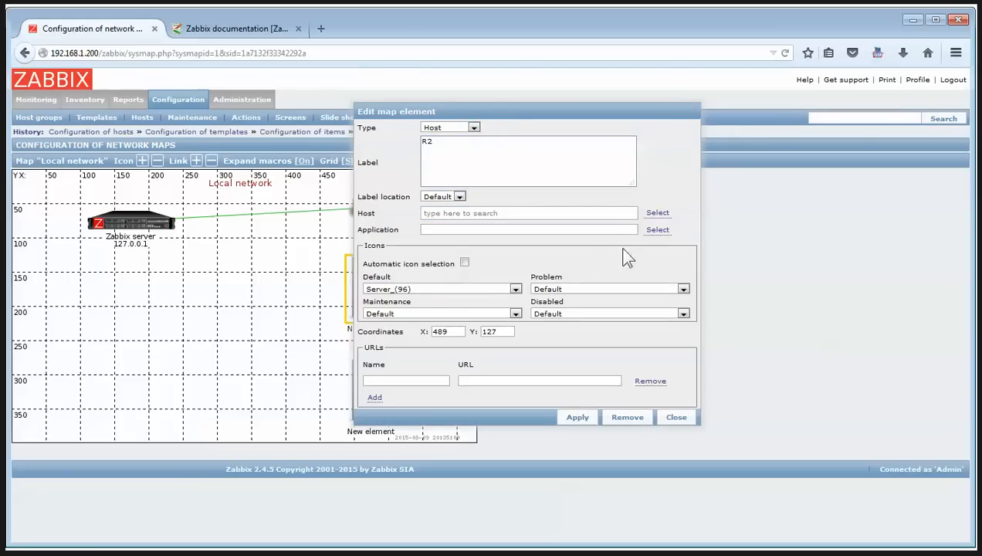
{"action": "left_click", "coordinate": [658, 213]}
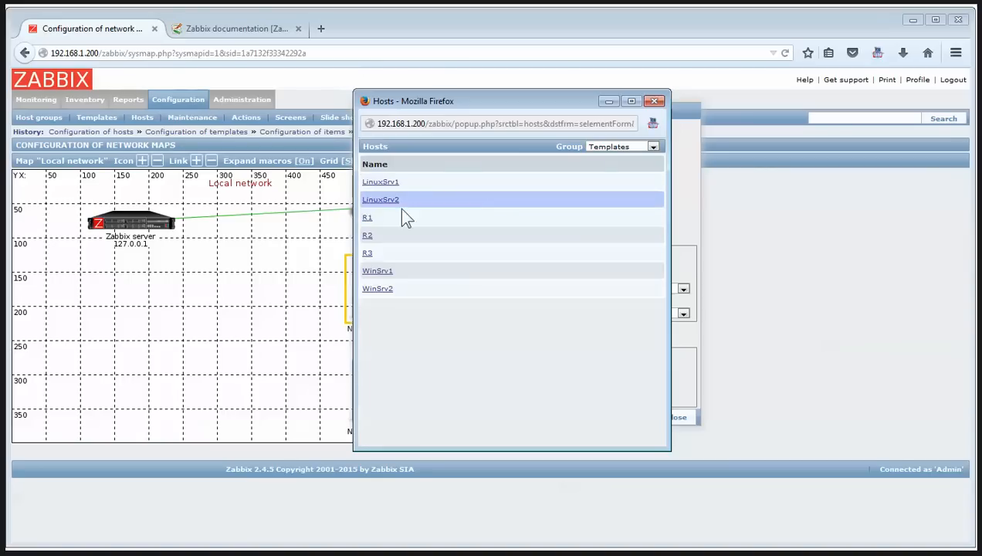
{"action": "left_click", "coordinate": [363, 236]}
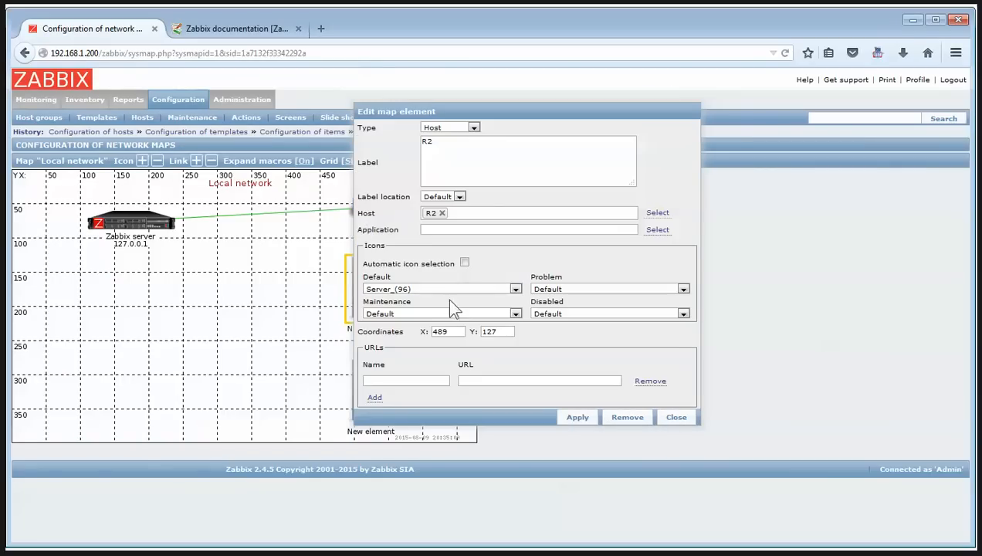
Step: Set the R2 element's default icon to Router_symbol_(96) and apply the element settings
{"action": "left_click", "coordinate": [515, 290]}
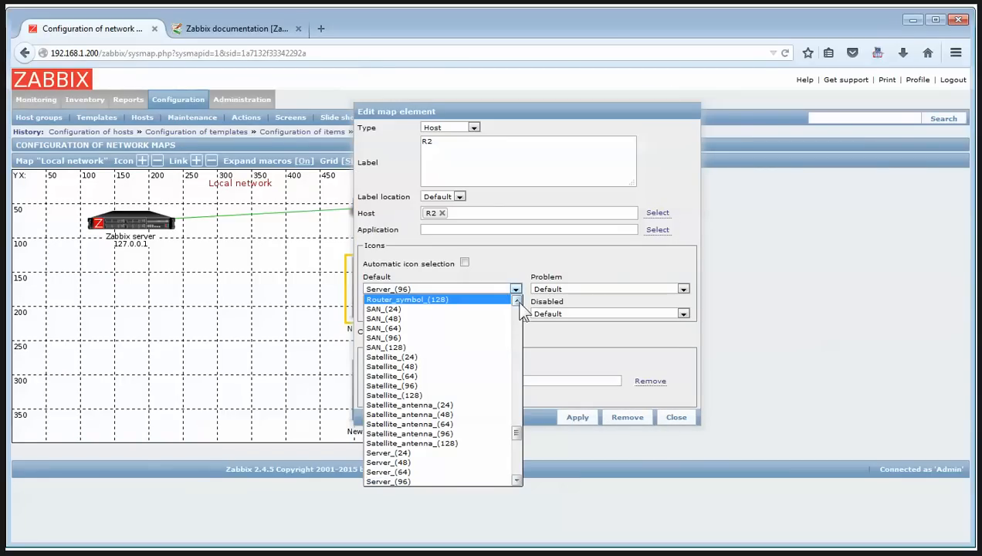
{"action": "scroll", "coordinate": [521, 306], "scroll_direction": "up", "scroll_amount": 2}
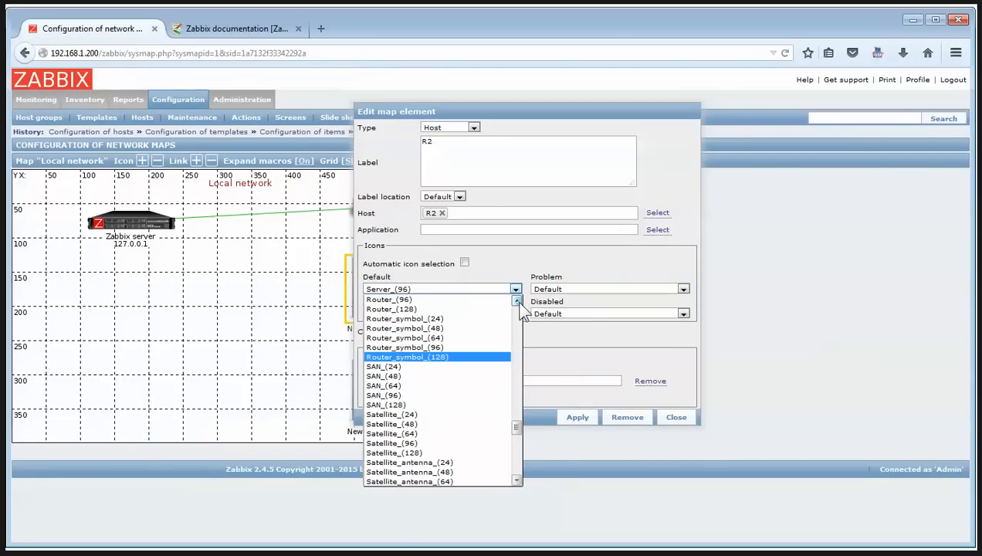
{"action": "left_click", "coordinate": [452, 348]}
{"action": "left_click", "coordinate": [584, 417]}
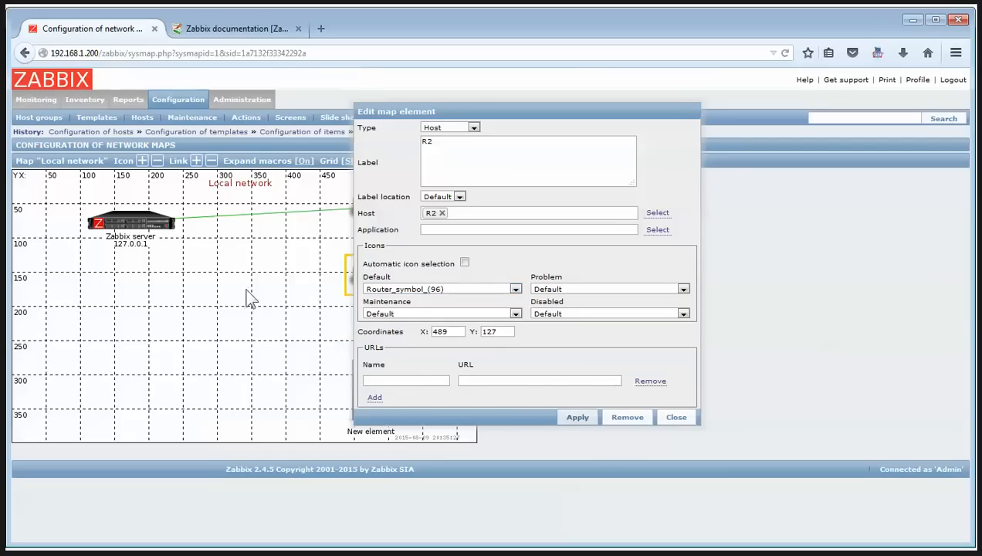
Step: Select the Zabbix server element together with R2 and create a link between them
{"action": "left_click", "coordinate": [197, 161]}
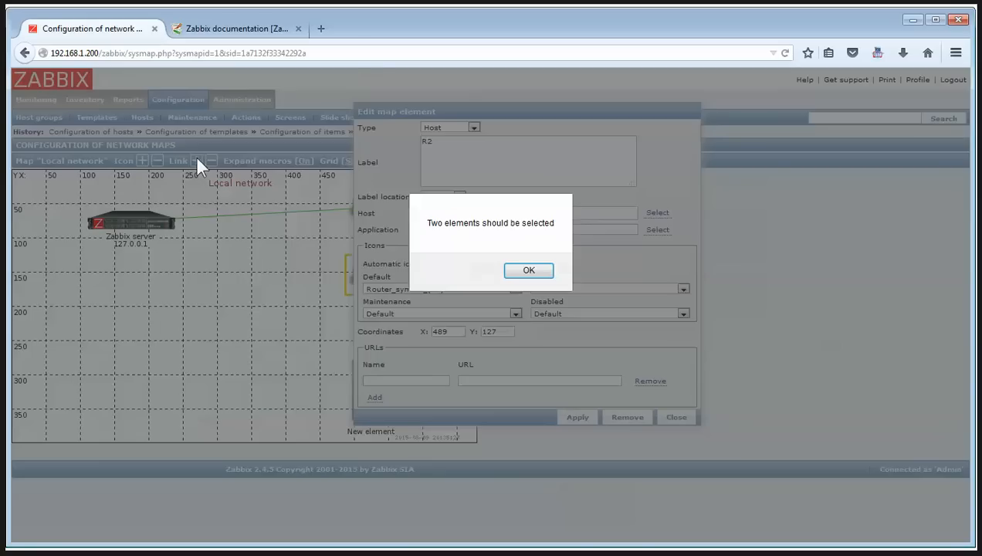
{"action": "left_click", "coordinate": [534, 274]}
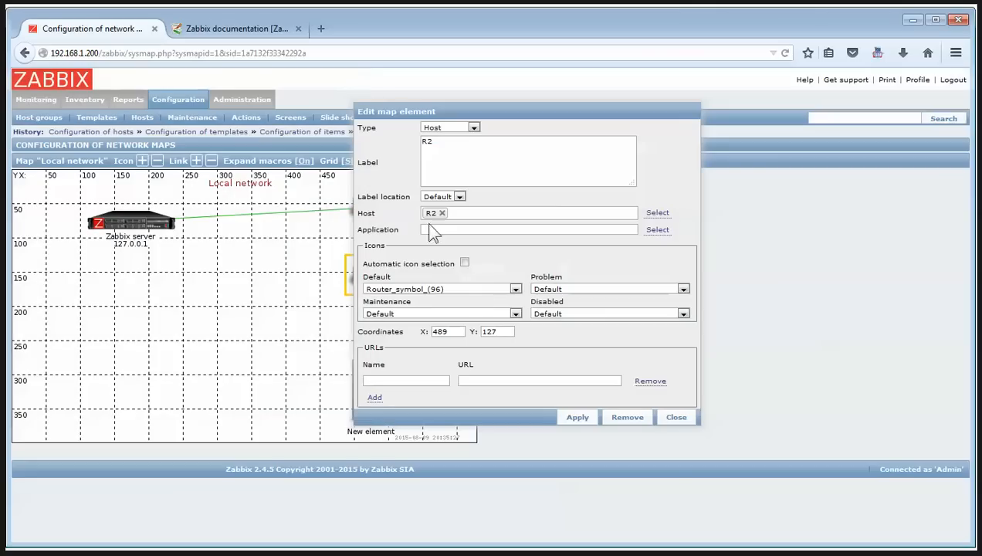
{"action": "left_click_drag", "start_coordinate": [390, 108], "coordinate": [500, 117]}
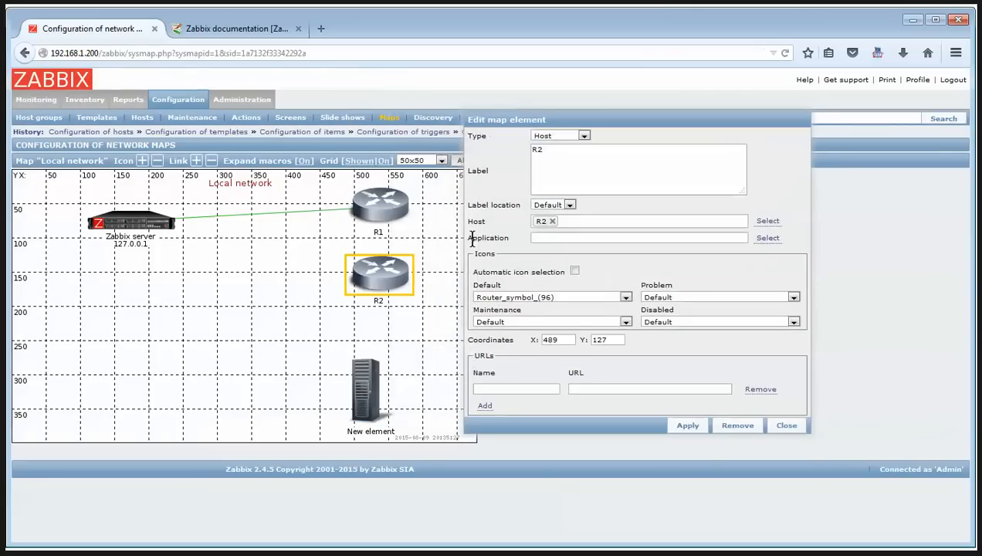
{"action": "left_click_drag", "start_coordinate": [371, 324], "coordinate": [65, 227]}
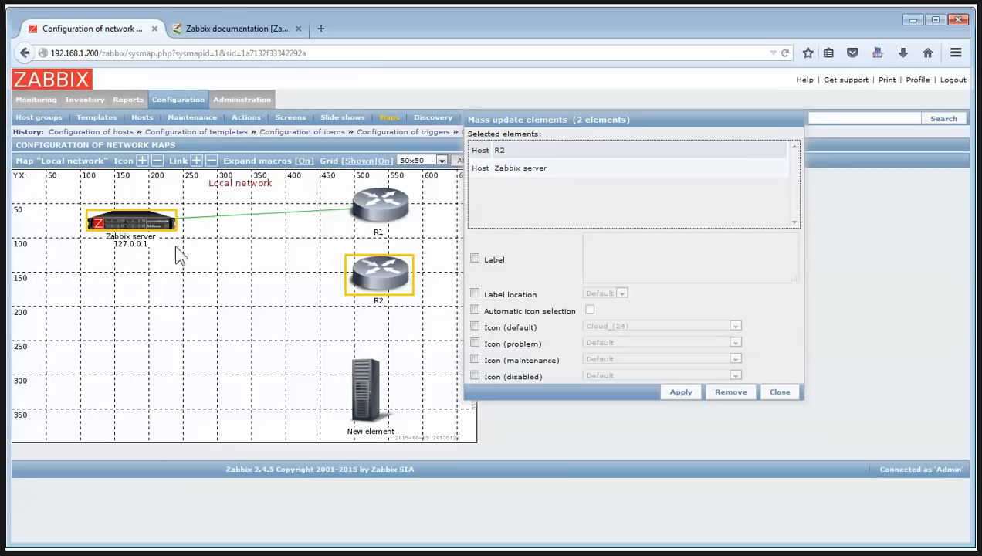
{"action": "left_click", "coordinate": [196, 161]}
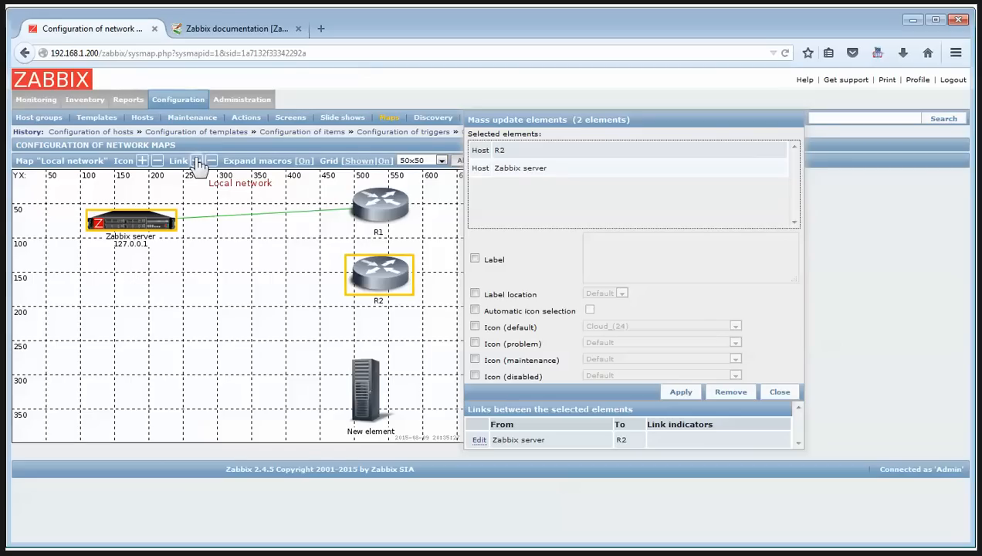
Step: Add R2's trigger "R2 is unavailable by ICMP" as indicator of the Zabbix server–R2 link, then apply and close the link settings
{"action": "left_click", "coordinate": [479, 441]}
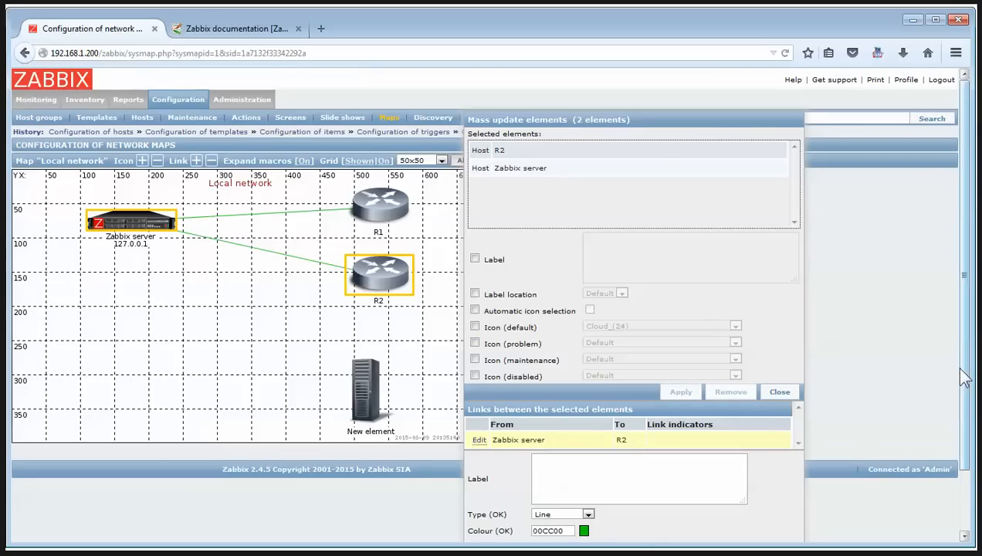
{"action": "scroll", "coordinate": [957, 379], "scroll_direction": "down", "scroll_amount": 2}
{"action": "left_click", "coordinate": [486, 515]}
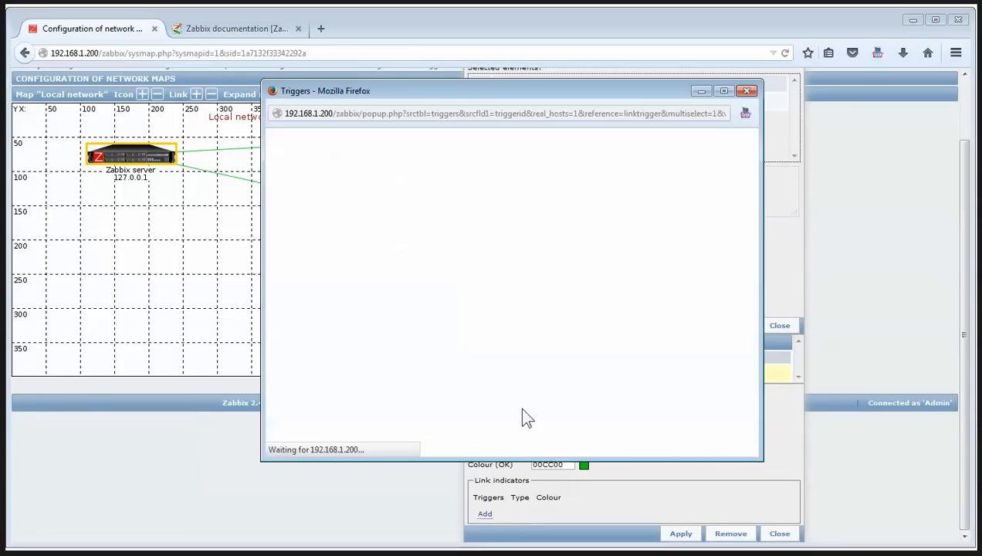
{"action": "left_click", "coordinate": [729, 139]}
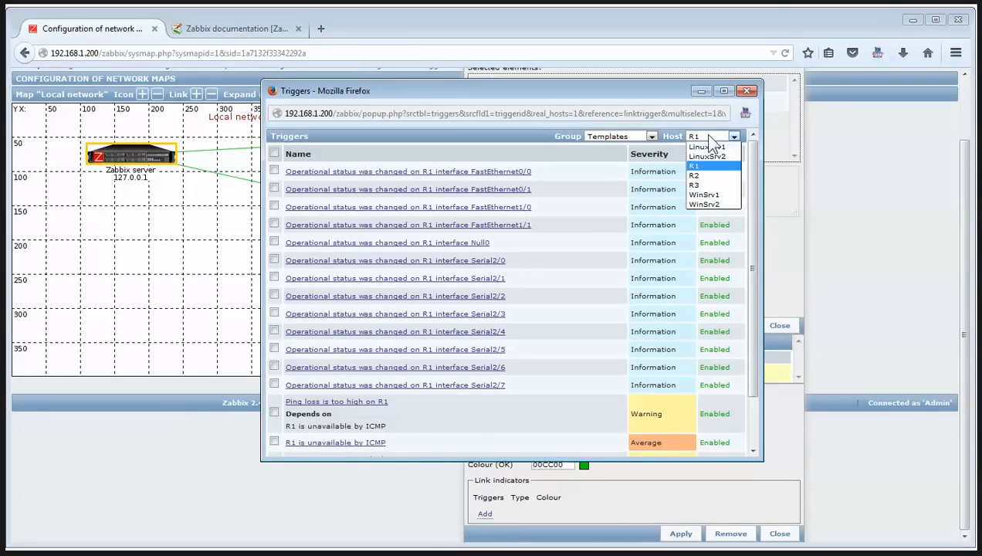
{"action": "left_click", "coordinate": [701, 183]}
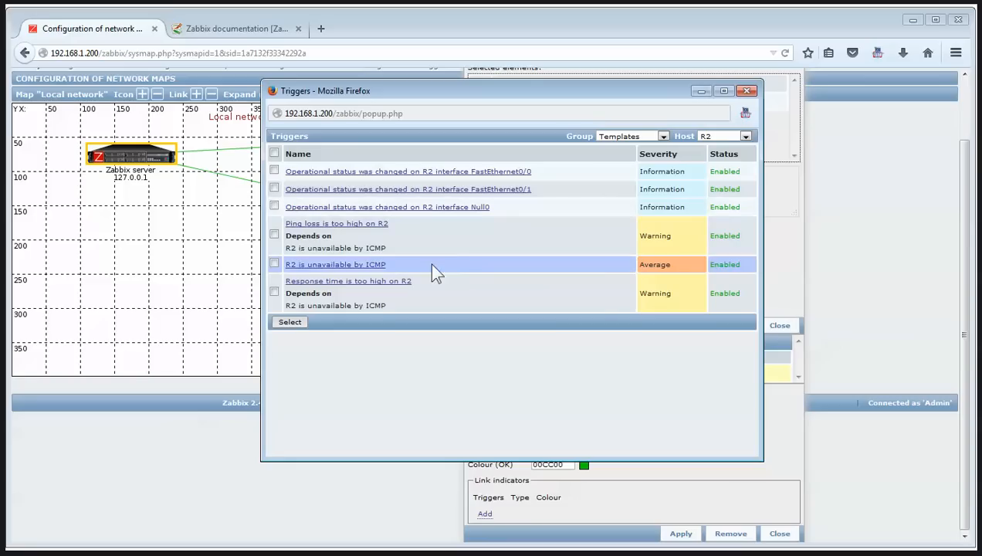
{"action": "left_click", "coordinate": [325, 268]}
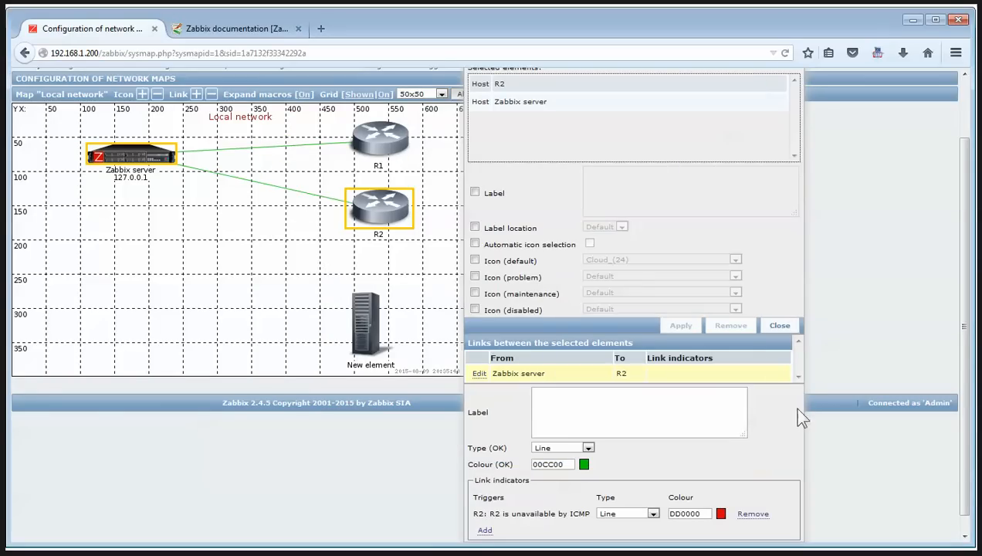
{"action": "scroll", "coordinate": [965, 371], "scroll_direction": "down", "scroll_amount": 2}
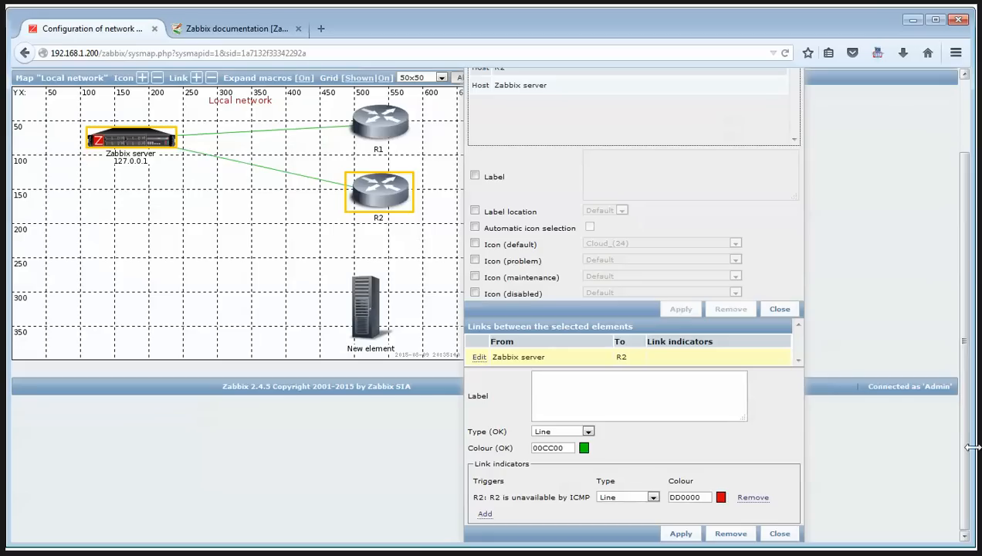
{"action": "left_click", "coordinate": [675, 534]}
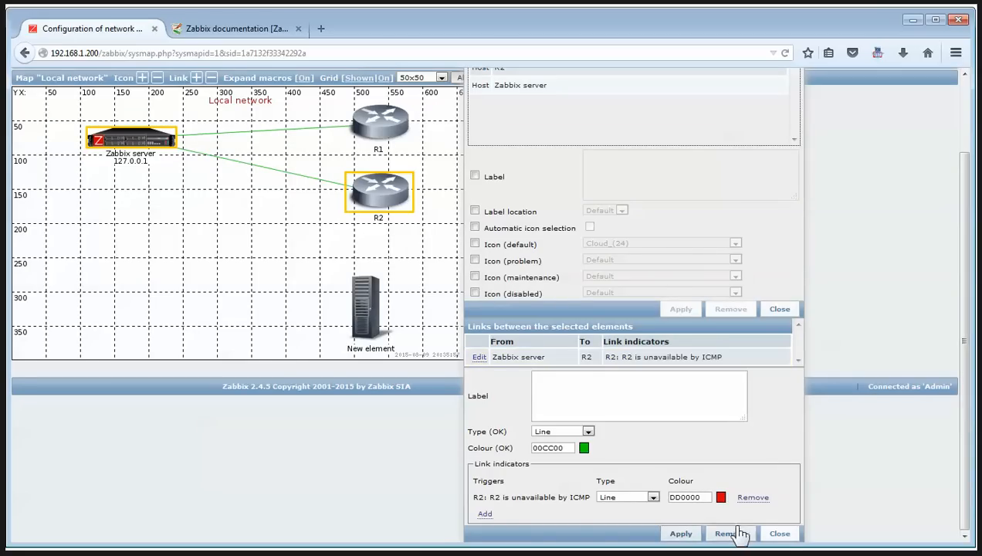
{"action": "left_click", "coordinate": [782, 534]}
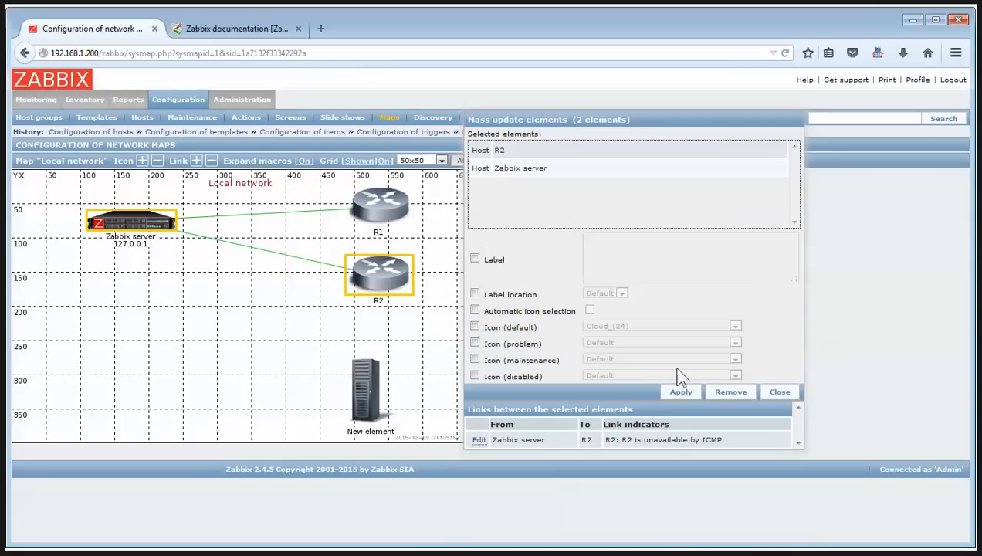
Step: Make the remaining new element a Host element labelled R3, assign host R3 to it and apply the element settings
{"action": "left_click", "coordinate": [780, 392]}
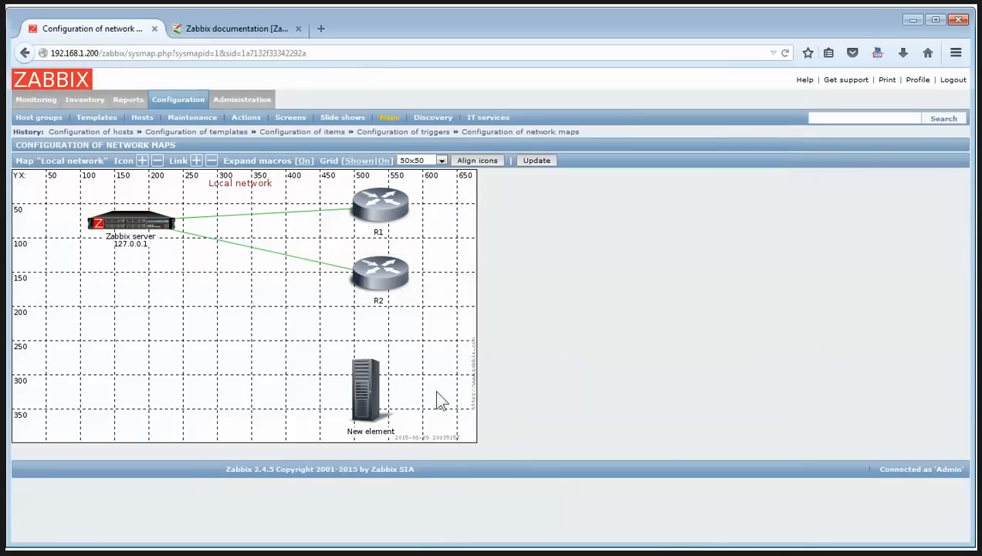
{"action": "left_click", "coordinate": [365, 390]}
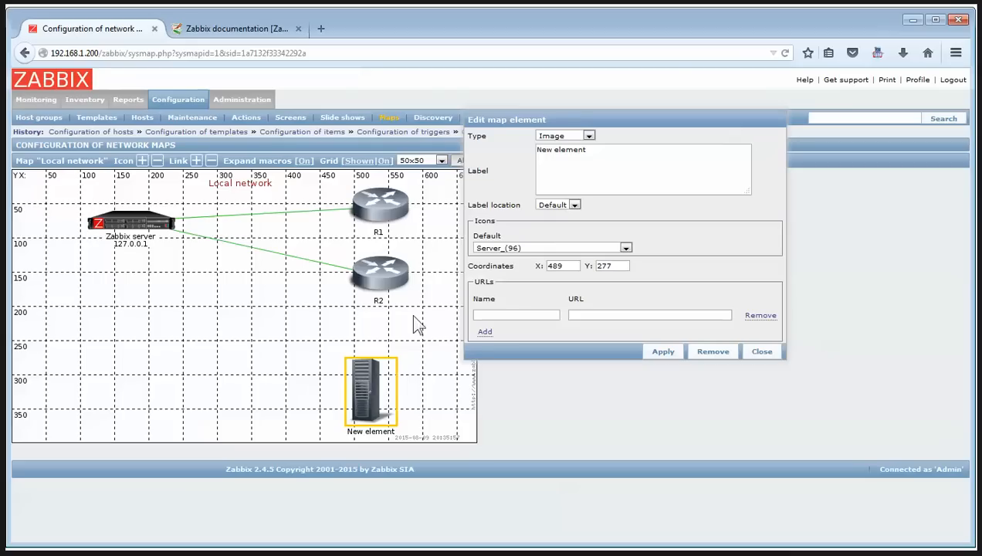
{"action": "left_click", "coordinate": [584, 139]}
{"action": "left_click", "coordinate": [576, 146]}
{"action": "left_click_drag", "start_coordinate": [603, 160], "coordinate": [442, 158]}
{"action": "type", "text": "R3"}
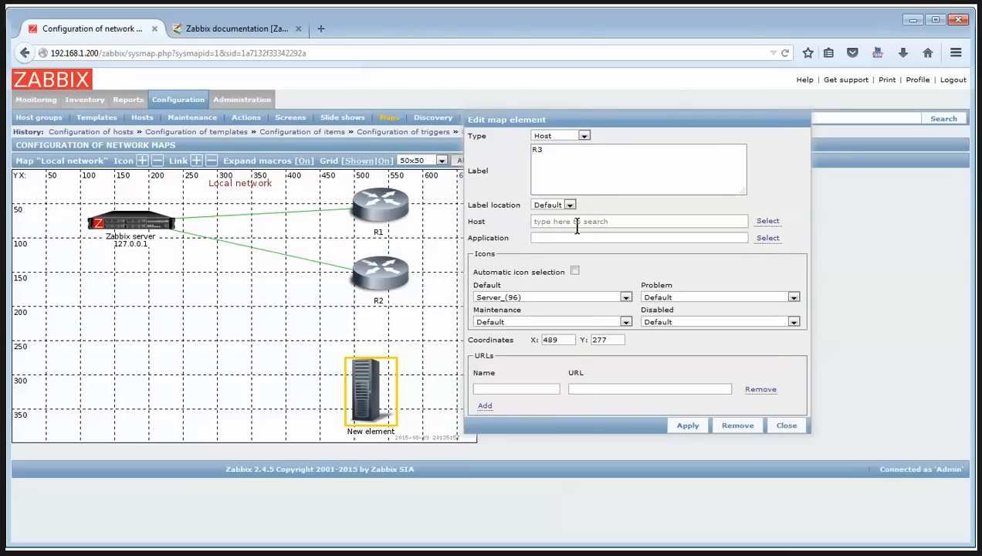
{"action": "left_click", "coordinate": [768, 221]}
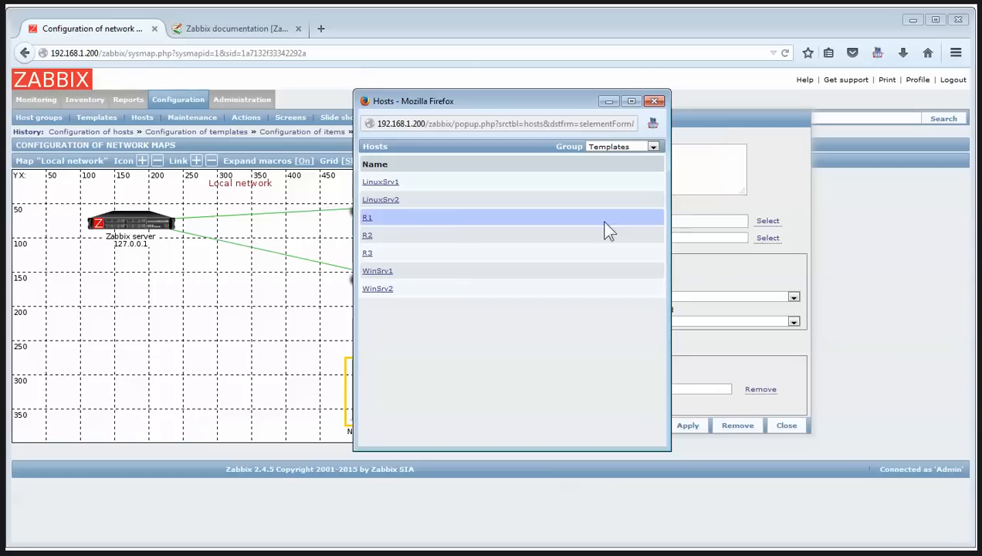
{"action": "left_click", "coordinate": [368, 254]}
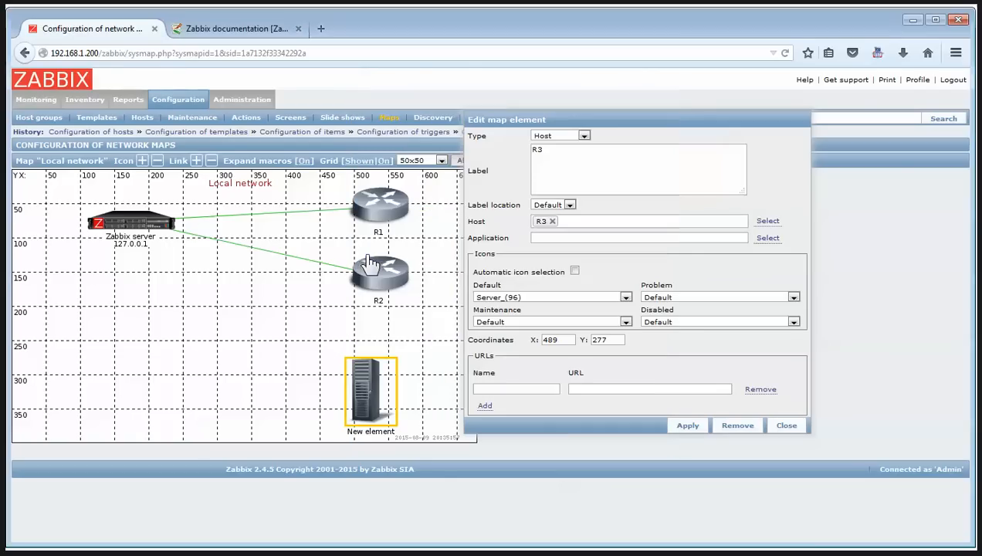
{"action": "left_click", "coordinate": [687, 425]}
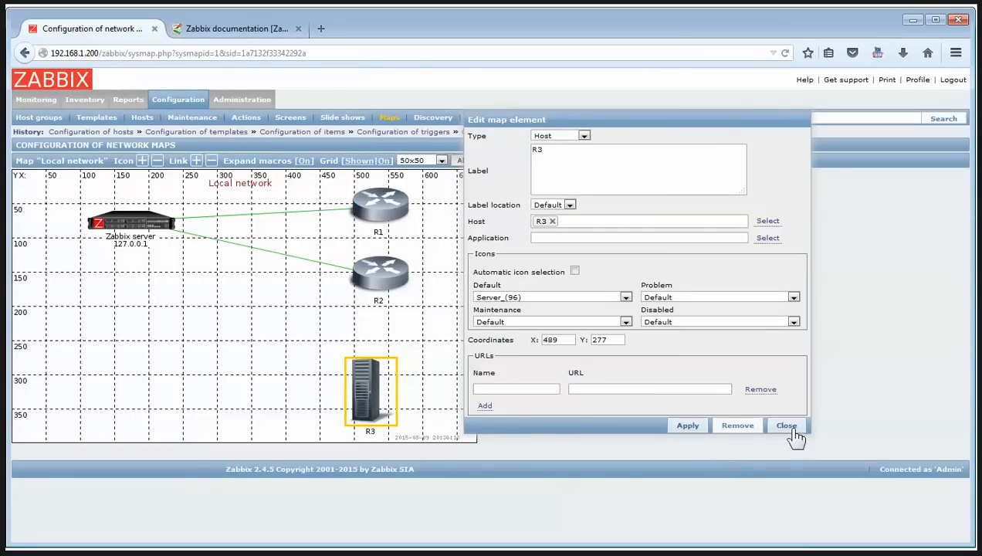
Step: Move the R3 element below the Zabbix server element and create a link between the two
{"action": "left_click_drag", "start_coordinate": [423, 425], "coordinate": [79, 224]}
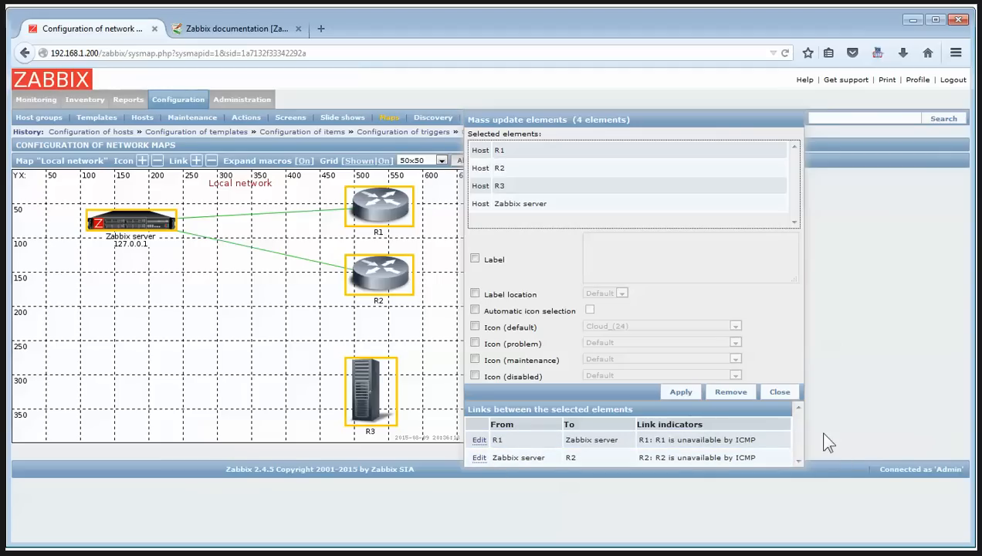
{"action": "left_click", "coordinate": [778, 392]}
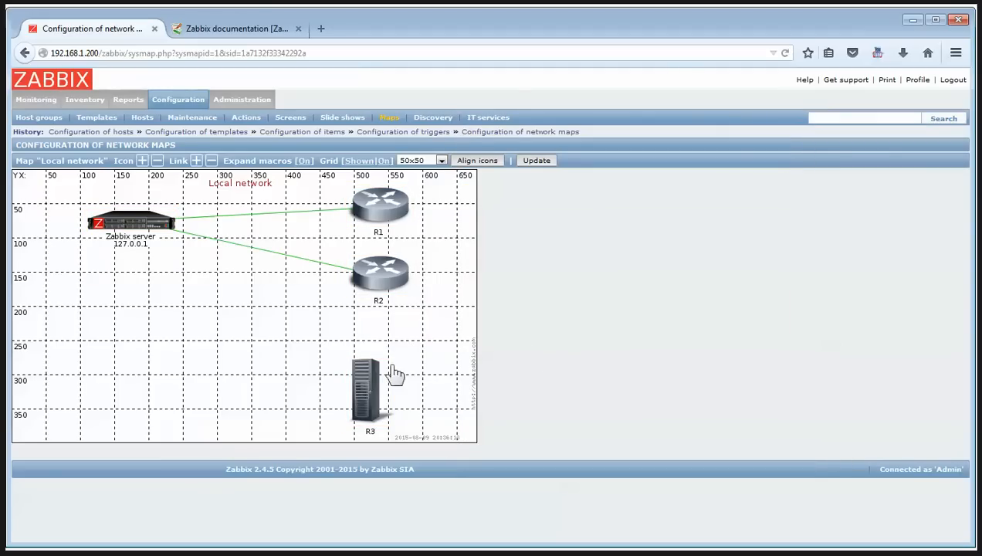
{"action": "left_click_drag", "start_coordinate": [389, 388], "coordinate": [122, 350]}
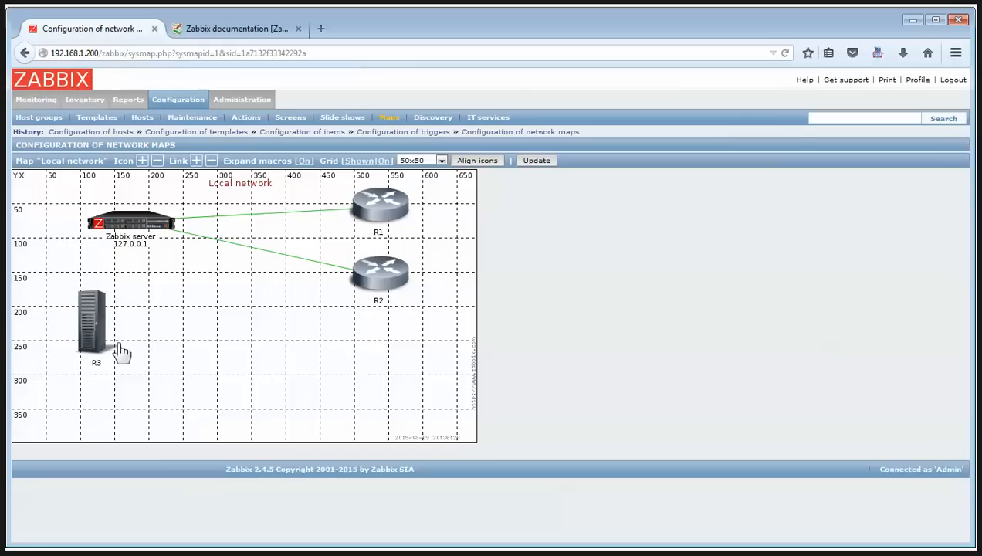
{"action": "left_click_drag", "start_coordinate": [77, 257], "coordinate": [27, 121]}
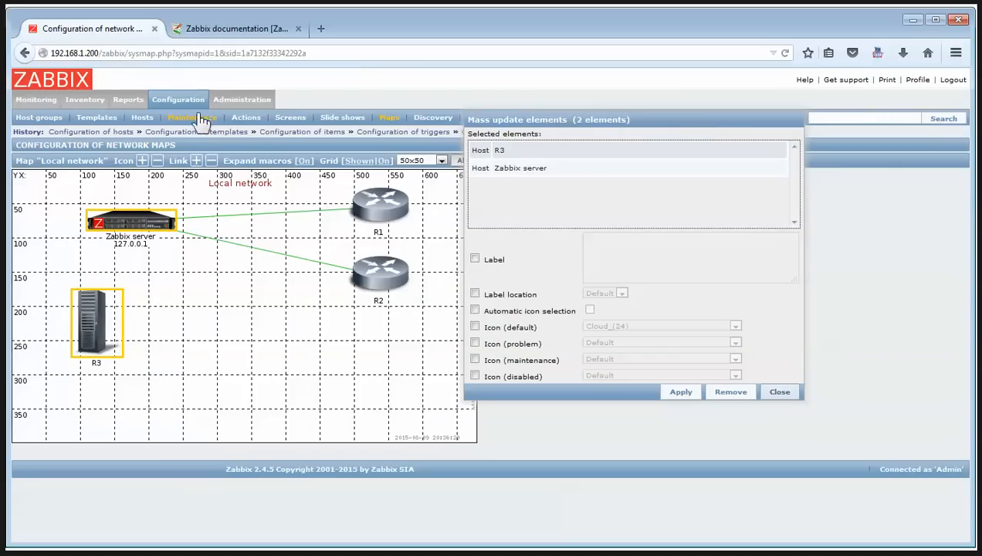
{"action": "left_click", "coordinate": [197, 161]}
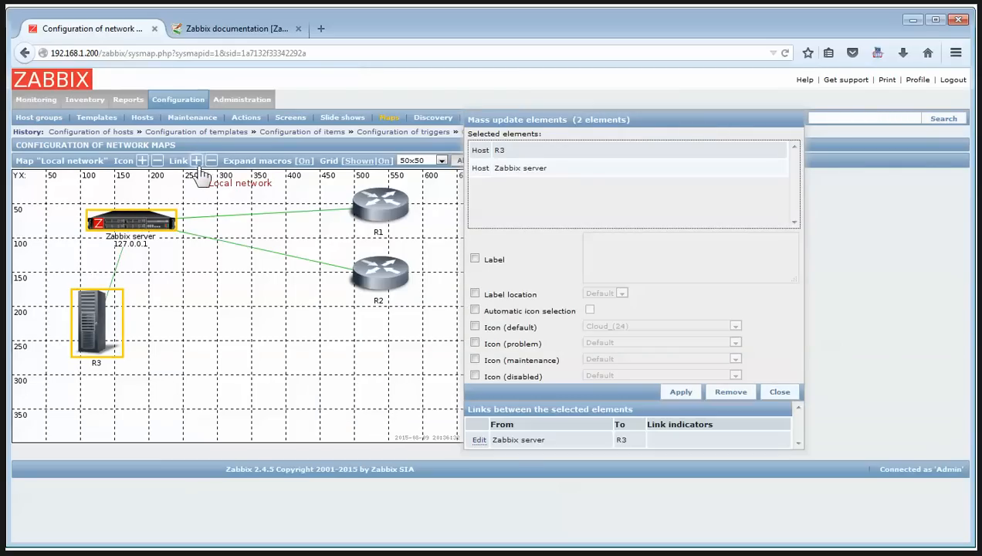
Step: Try to find an ICMP unavailability trigger of host R3 as indicator for the Zabbix server–R3 link
{"action": "left_click", "coordinate": [478, 440]}
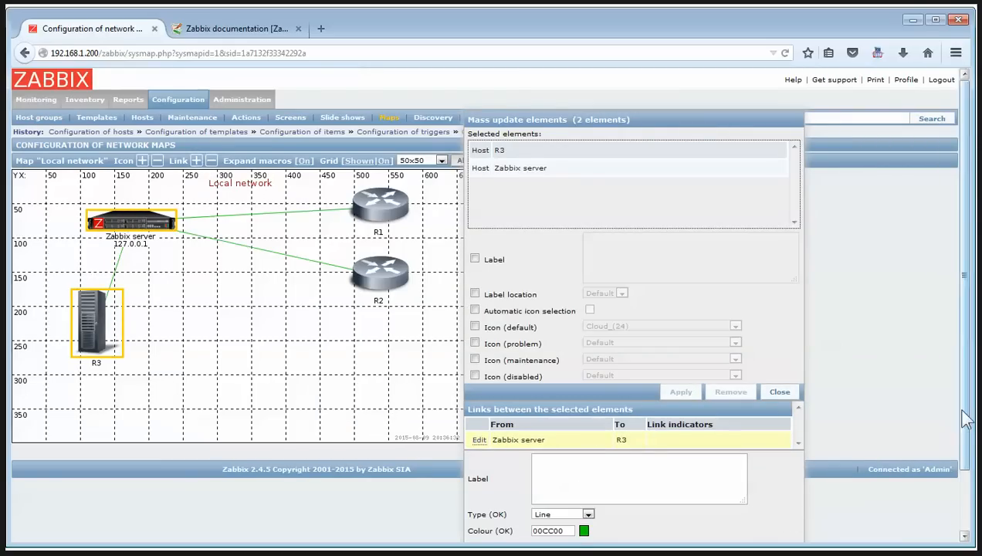
{"action": "left_click_drag", "start_coordinate": [964, 419], "coordinate": [964, 488]}
{"action": "left_click", "coordinate": [485, 513]}
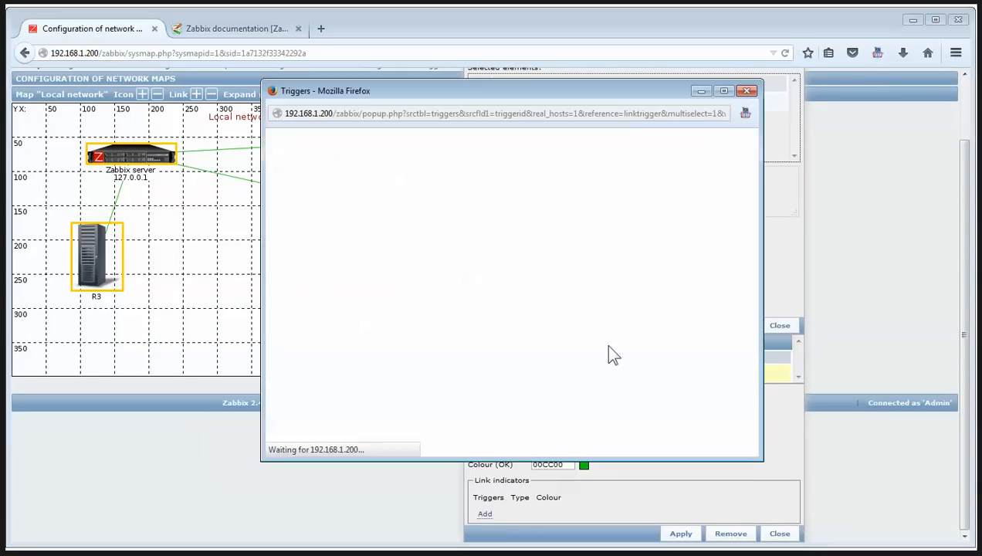
{"action": "left_click", "coordinate": [710, 136]}
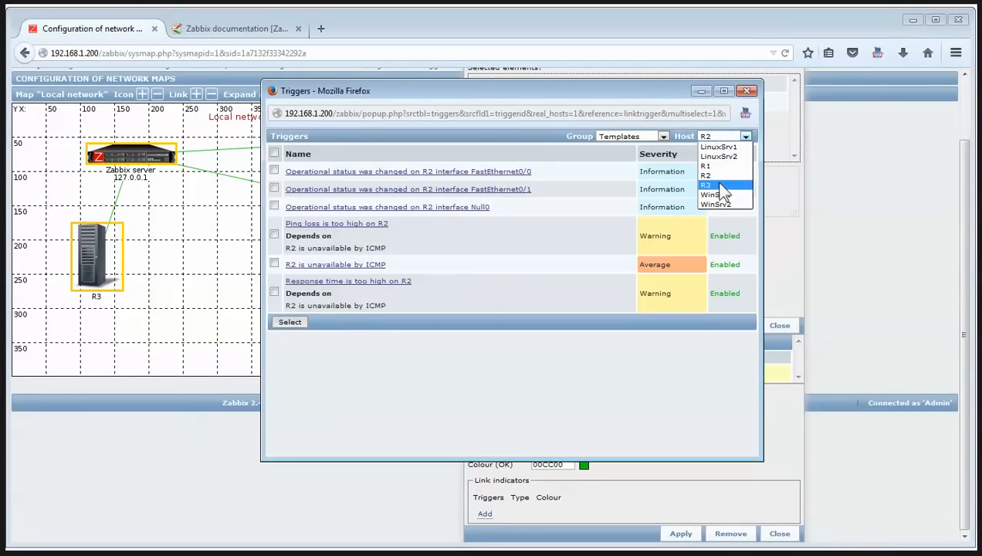
{"action": "left_click", "coordinate": [700, 182]}
{"action": "left_click", "coordinate": [653, 138]}
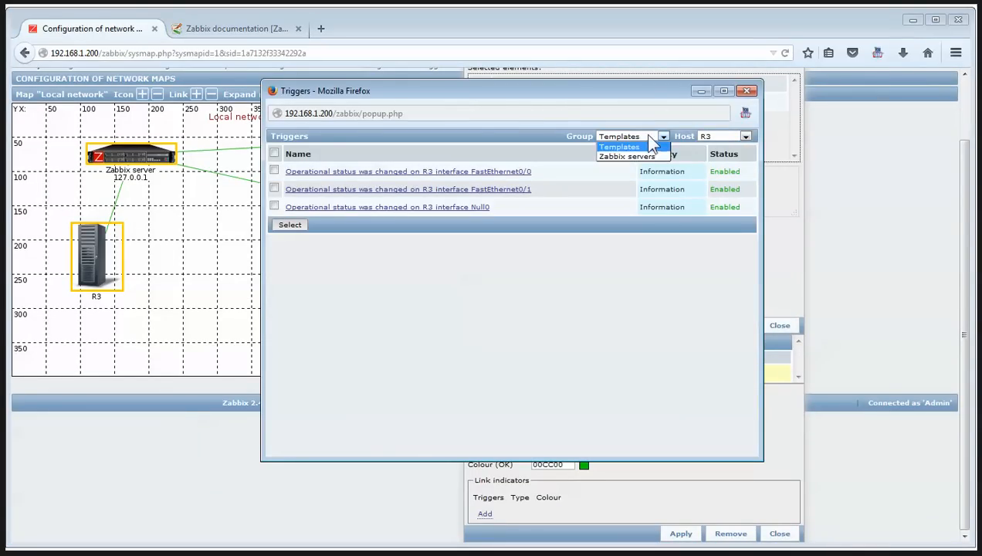
{"action": "left_click", "coordinate": [519, 241]}
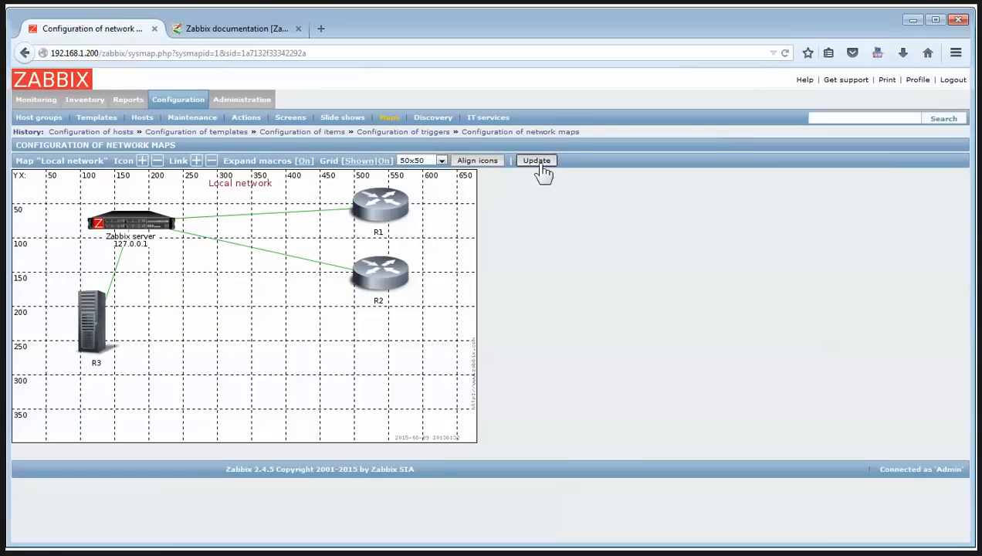
Step: Save the Local network map and open the linked templates of host R3
{"action": "left_click", "coordinate": [540, 164]}
{"action": "left_click", "coordinate": [471, 275]}
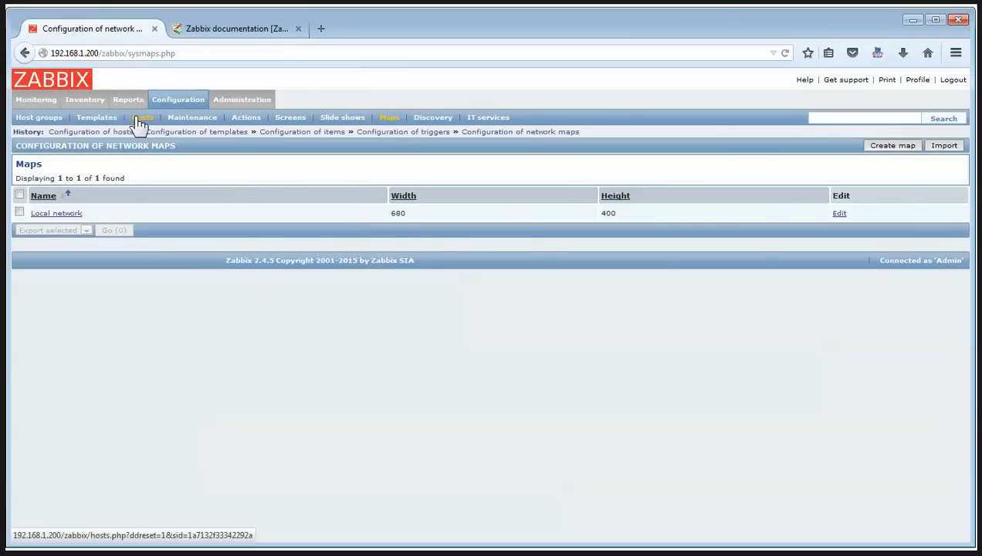
{"action": "left_click", "coordinate": [140, 118]}
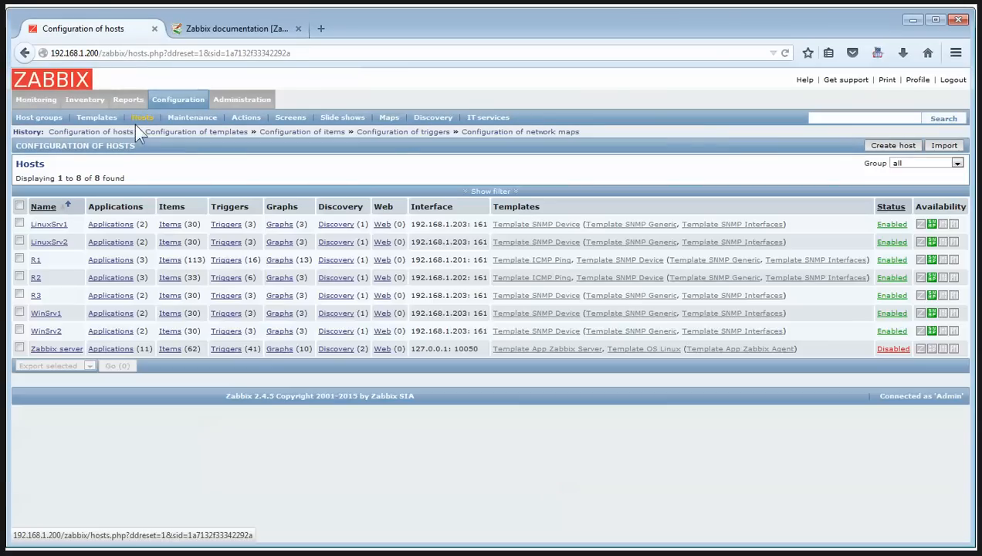
{"action": "left_click", "coordinate": [35, 296]}
{"action": "left_click", "coordinate": [78, 190]}
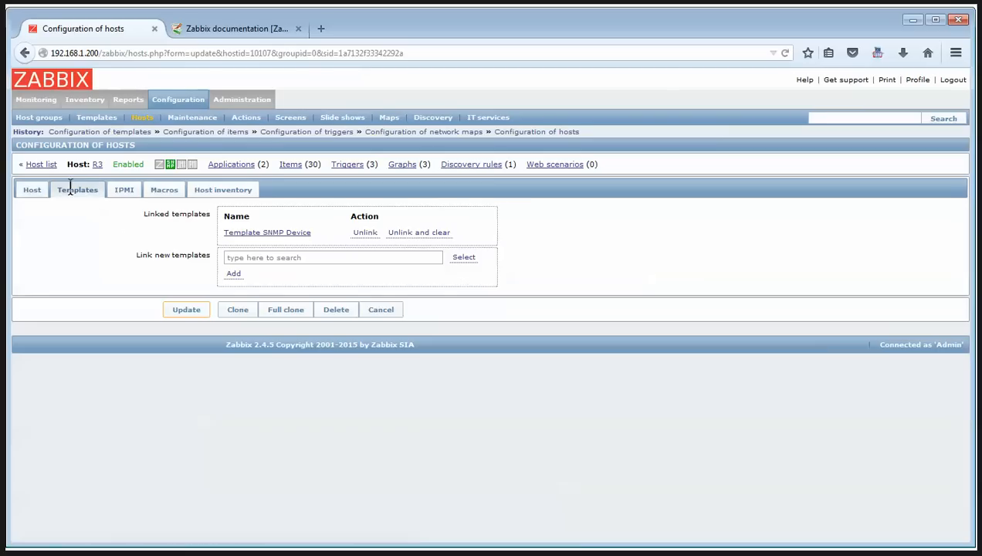
Step: Link Template ICMP Ping to host R3 and update the host
{"action": "left_click", "coordinate": [465, 258]}
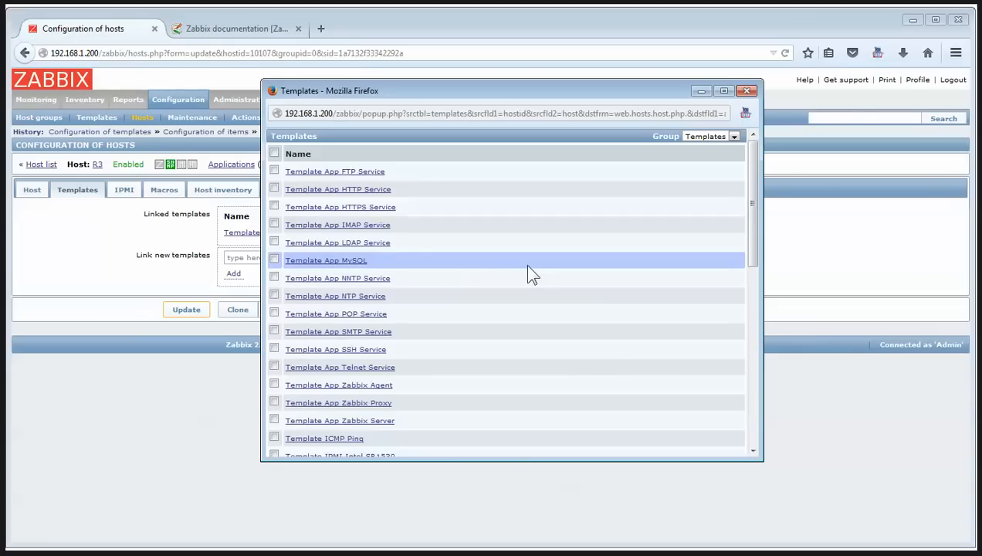
{"action": "key", "text": "ctrl+f"}
{"action": "type", "text": "ic"}
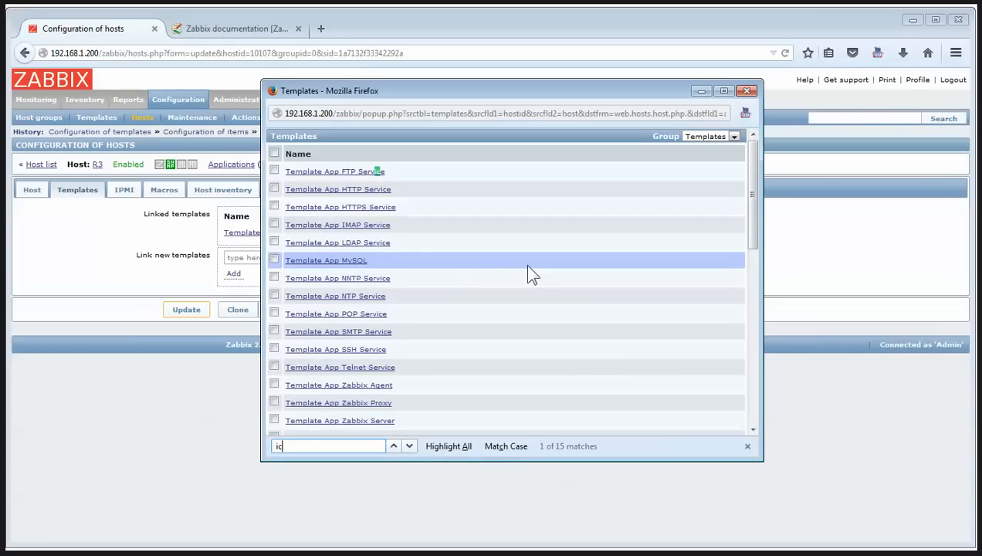
{"action": "type", "text": "m"}
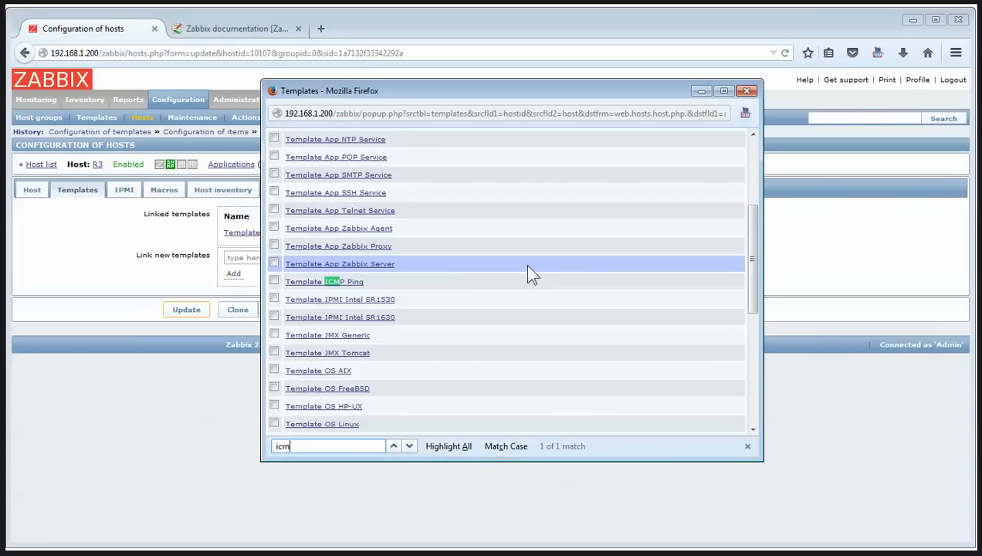
{"action": "left_click", "coordinate": [352, 283]}
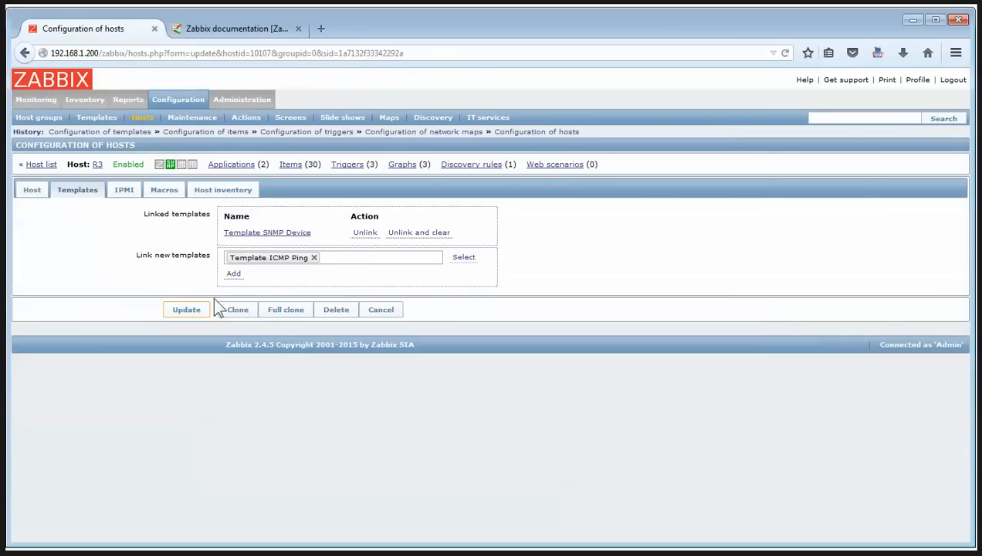
{"action": "left_click", "coordinate": [231, 275]}
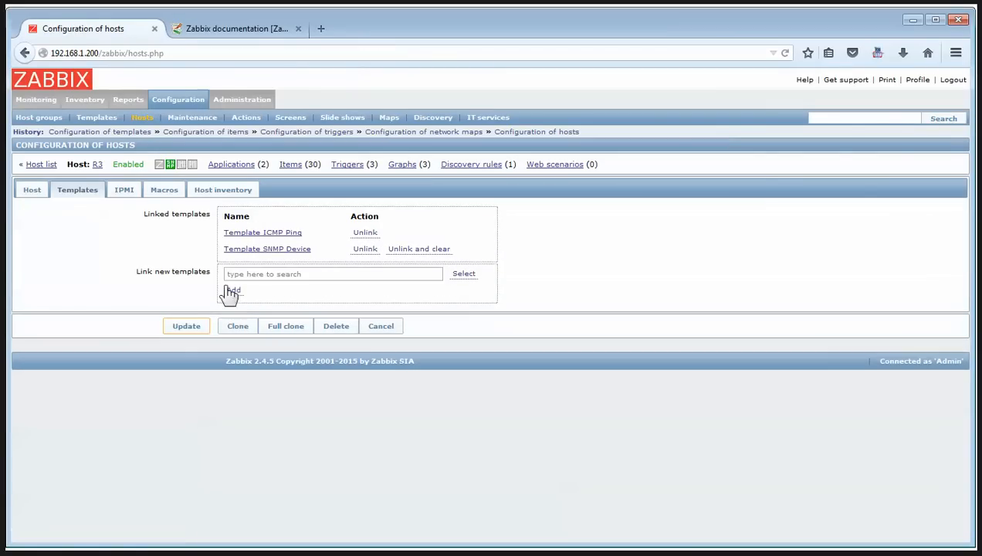
{"action": "left_click", "coordinate": [188, 328]}
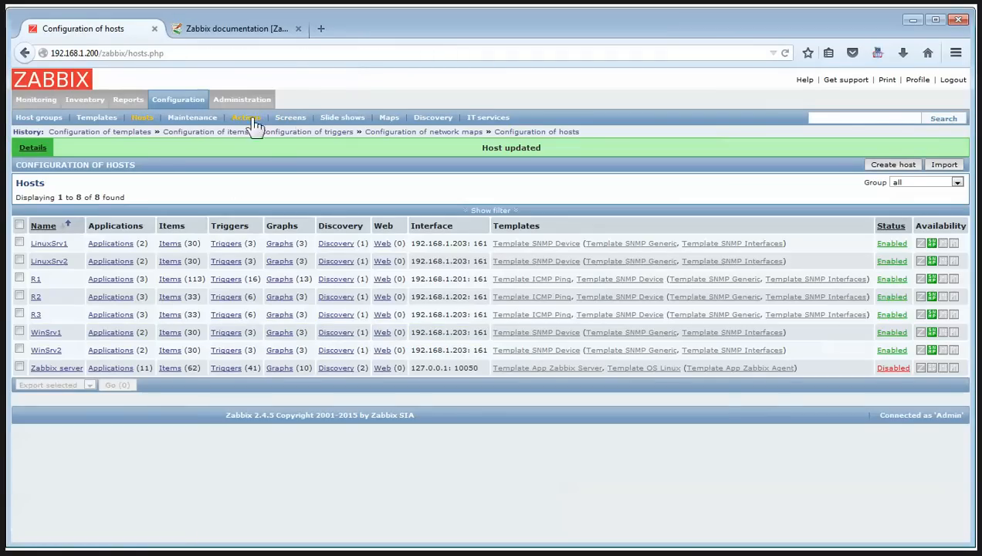
Step: Reopen the Local network map for editing and open the R3 element's settings
{"action": "left_click", "coordinate": [182, 102]}
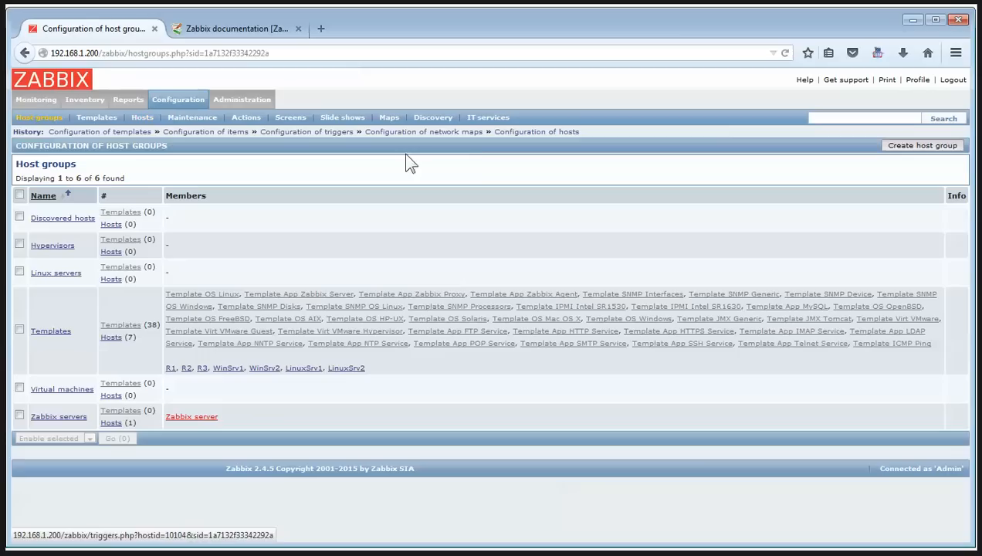
{"action": "left_click", "coordinate": [388, 118]}
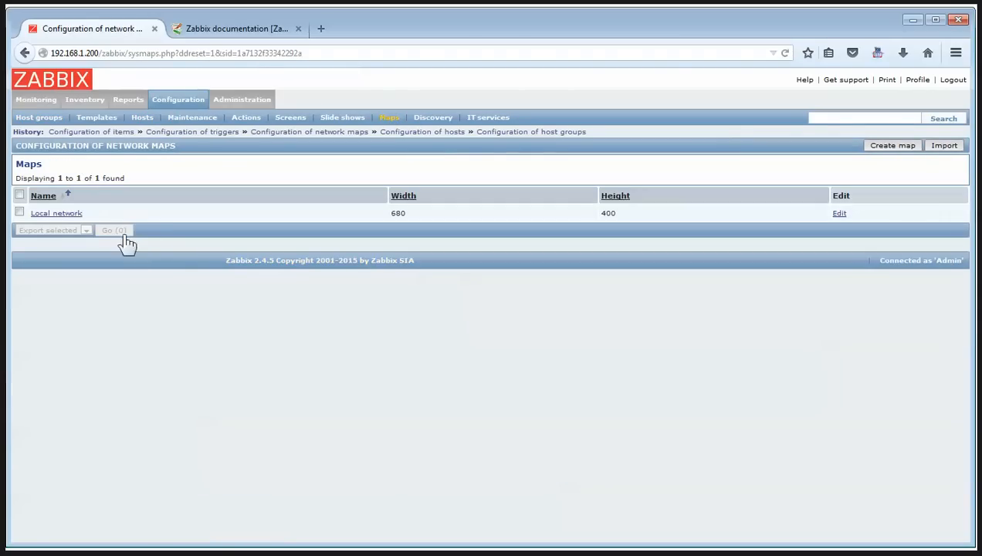
{"action": "left_click", "coordinate": [58, 214]}
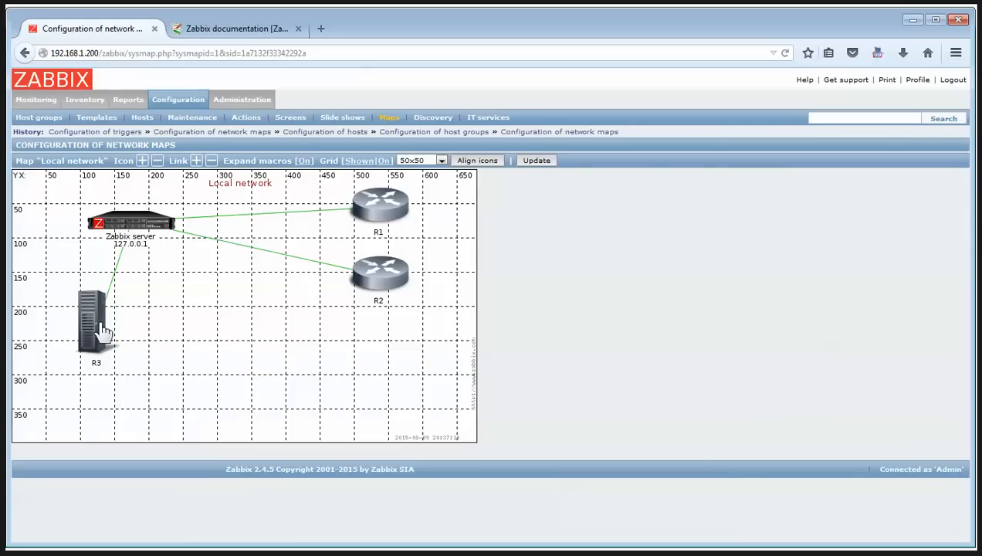
{"action": "left_click", "coordinate": [102, 329]}
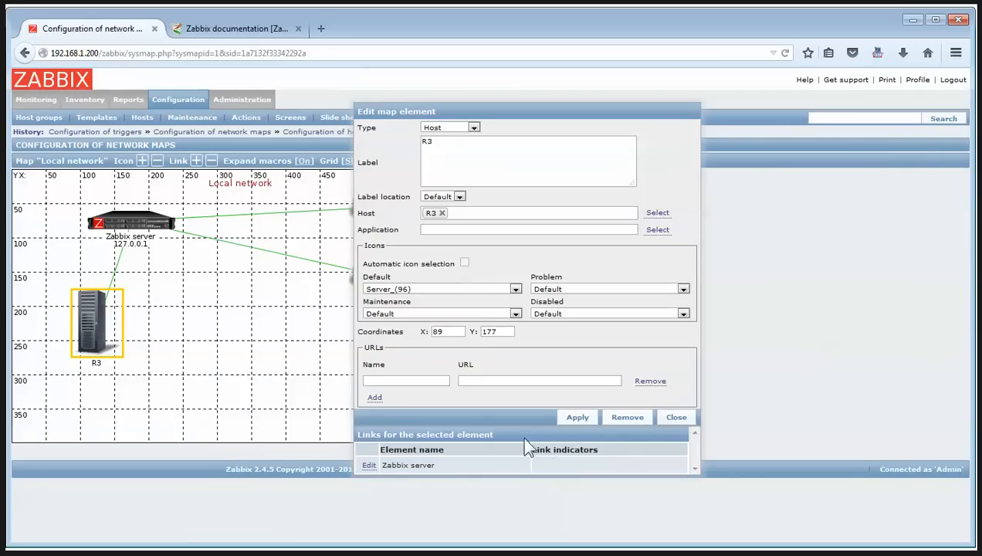
Step: Add the trigger "R3 is unavailable by ICMP" as indicator of R3's link to Zabbix server, apply it and close the settings
{"action": "left_click", "coordinate": [368, 466]}
{"action": "scroll", "coordinate": [958, 390], "scroll_direction": "down", "scroll_amount": 3}
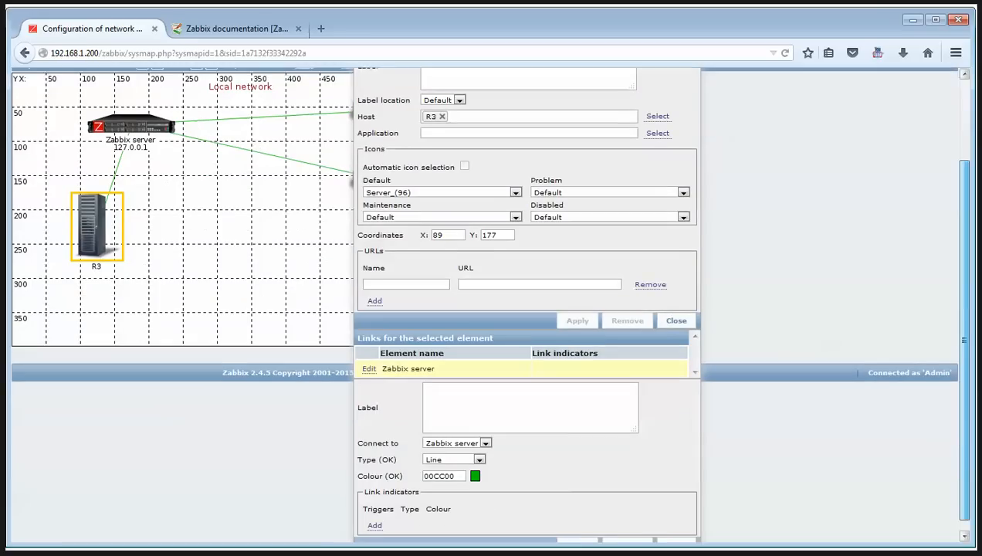
{"action": "left_click", "coordinate": [375, 515]}
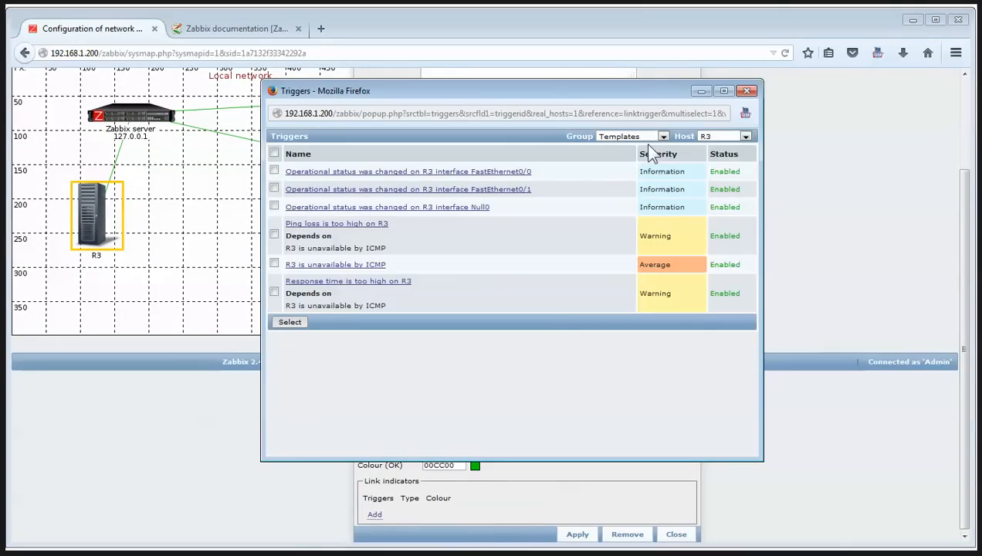
{"action": "left_click", "coordinate": [351, 265]}
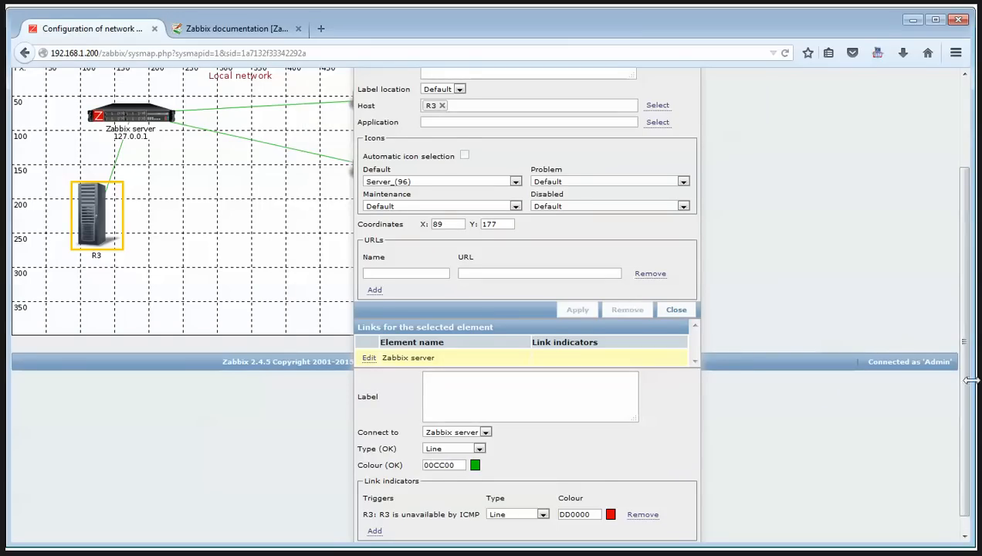
{"action": "scroll", "coordinate": [966, 384], "scroll_direction": "down", "scroll_amount": 1}
{"action": "left_click", "coordinate": [577, 534]}
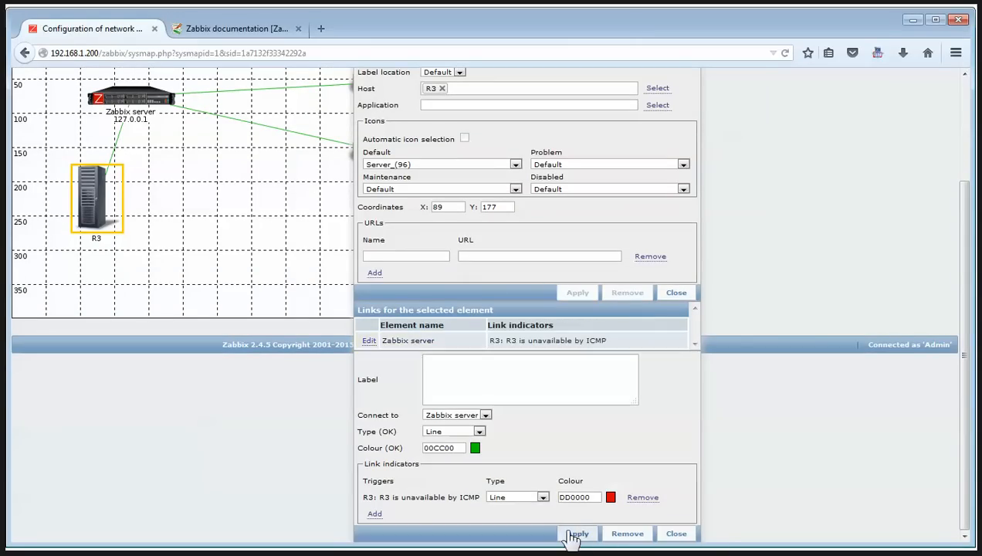
{"action": "left_click", "coordinate": [676, 534]}
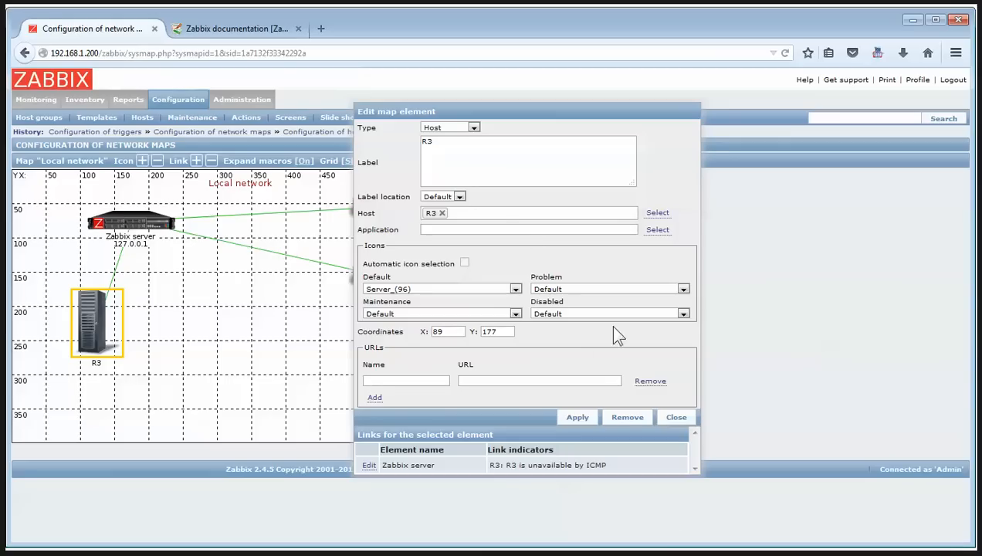
{"action": "left_click", "coordinate": [676, 417]}
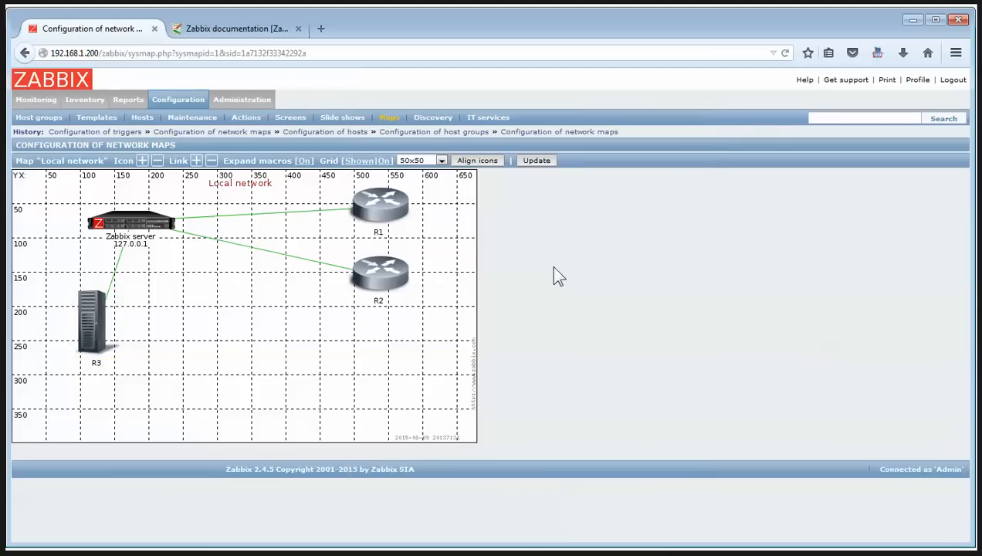
Step: Save the Local network map and reopen it for editing
{"action": "left_click", "coordinate": [538, 162]}
{"action": "left_click", "coordinate": [463, 277]}
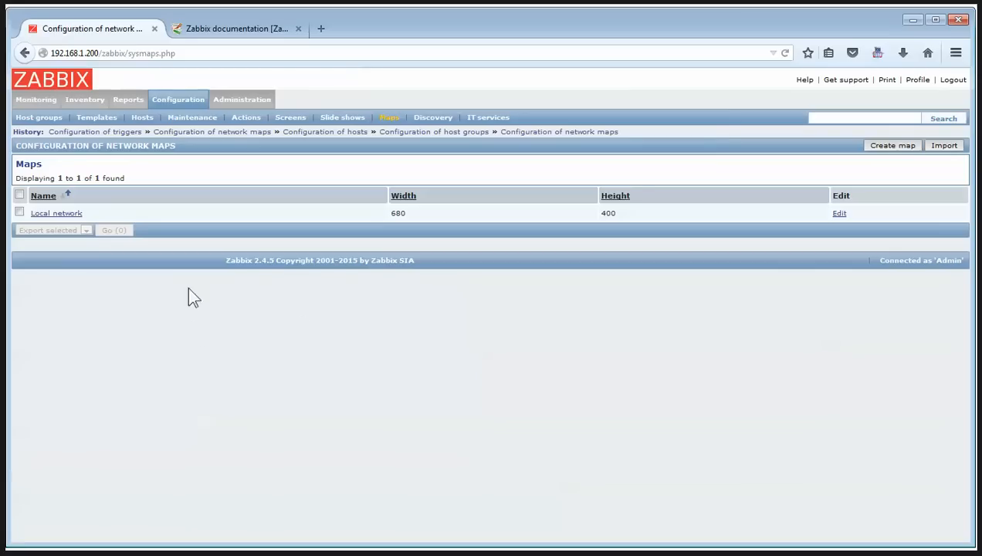
{"action": "left_click", "coordinate": [56, 213]}
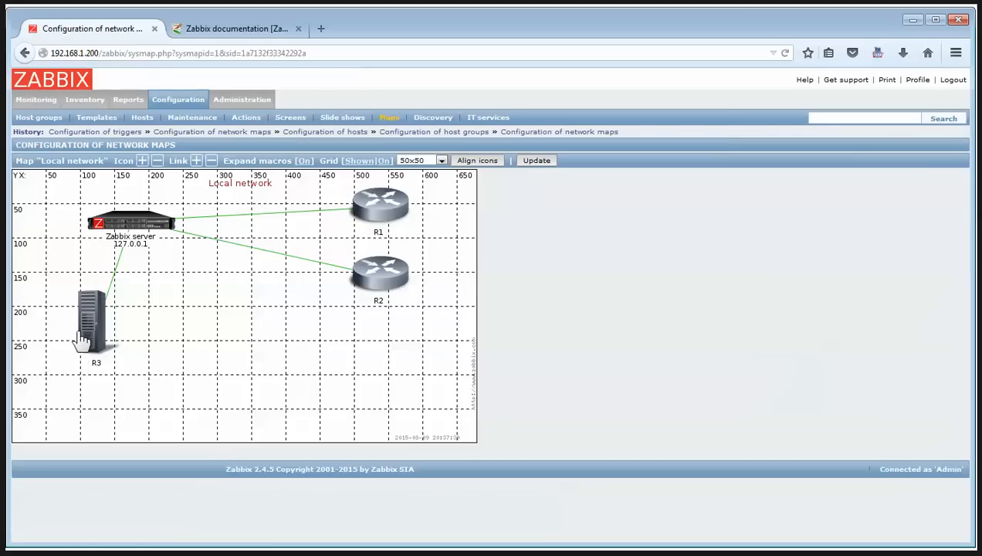
Step: Move R3 below R2 on the map and Zabbix server down to the height of R2, at the map's left side
{"action": "left_click_drag", "start_coordinate": [107, 340], "coordinate": [375, 384]}
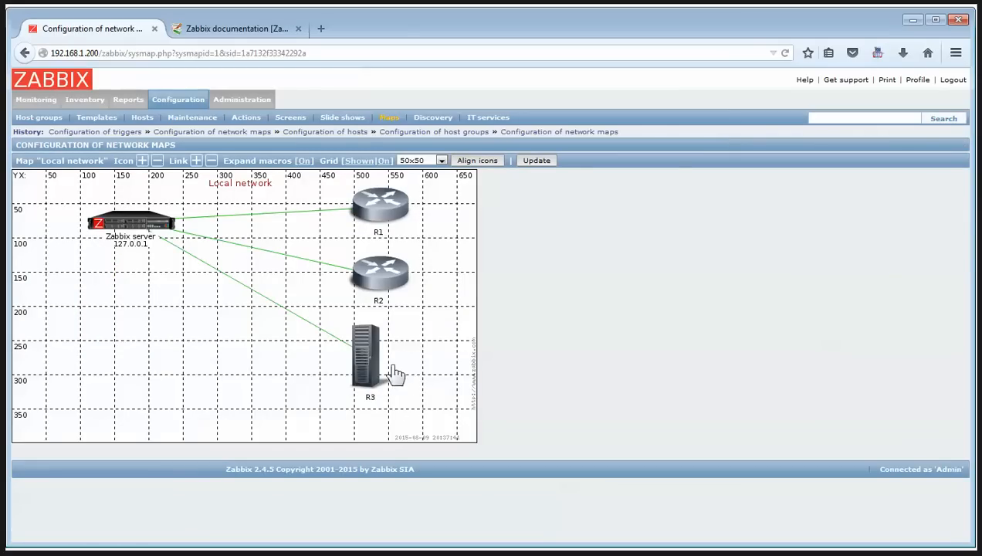
{"action": "left_click_drag", "start_coordinate": [373, 372], "coordinate": [379, 377]}
{"action": "left_click_drag", "start_coordinate": [138, 226], "coordinate": [103, 293]}
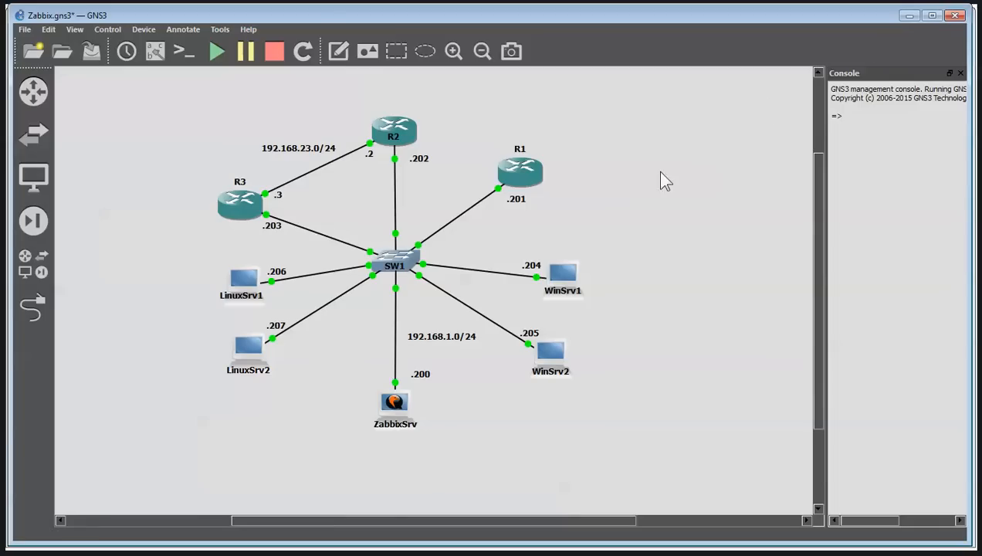
Step: Switch to GNS3 and examine ZabbixSrv and routers R1, R2 and R3 in the topology
{"action": "left_click_drag", "start_coordinate": [415, 462], "coordinate": [300, 383]}
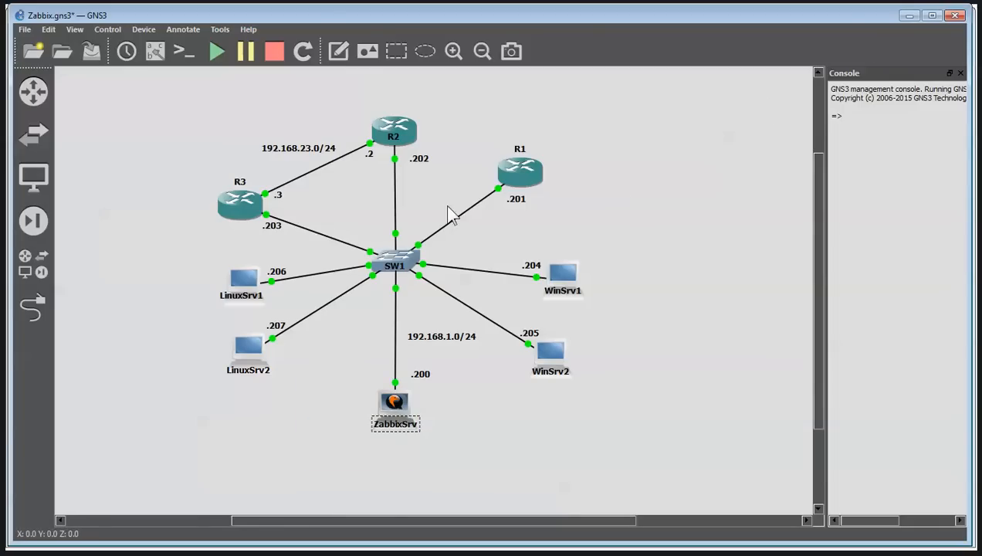
{"action": "left_click_drag", "start_coordinate": [564, 214], "coordinate": [193, 122]}
{"action": "left_click_drag", "start_coordinate": [686, 215], "coordinate": [345, 198]}
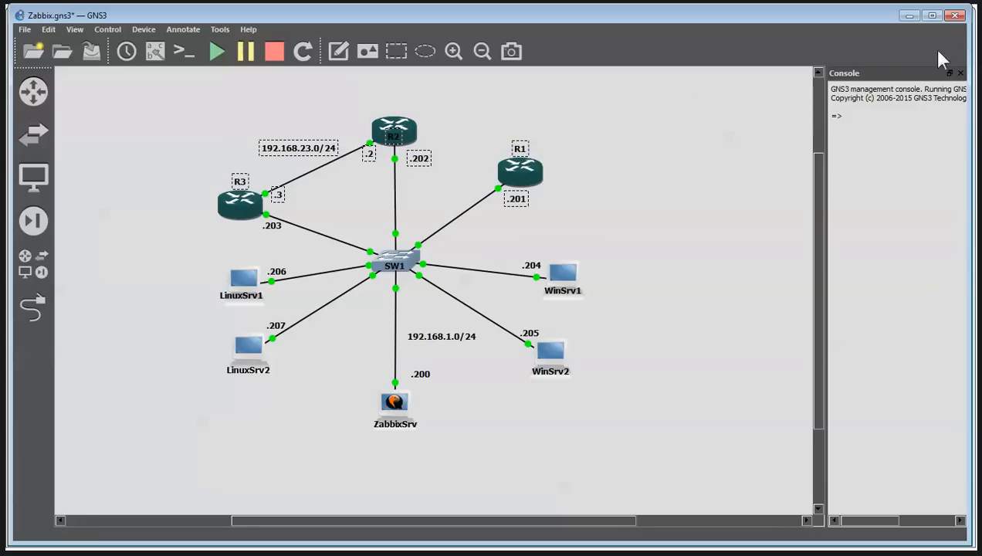
{"action": "left_click", "coordinate": [910, 16]}
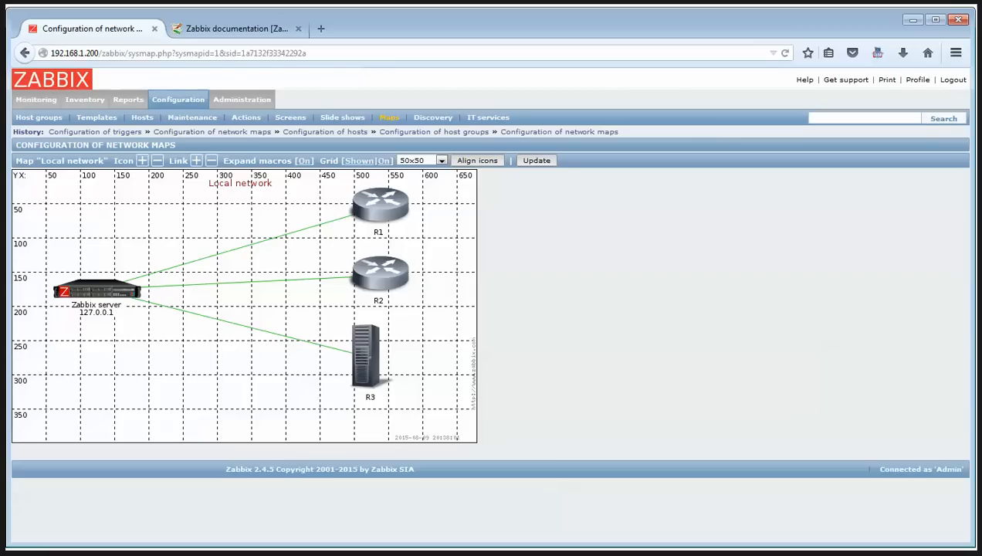
Step: Switch to the Wireshark capture and clear the ip.src == 192.168.1.200 display filter
{"action": "left_click", "coordinate": [913, 19]}
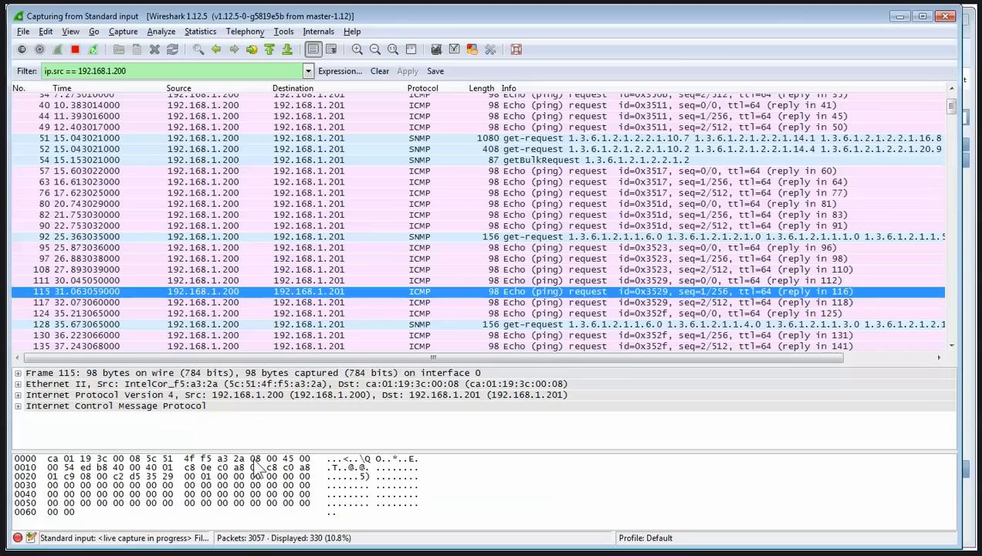
{"action": "left_click", "coordinate": [347, 270]}
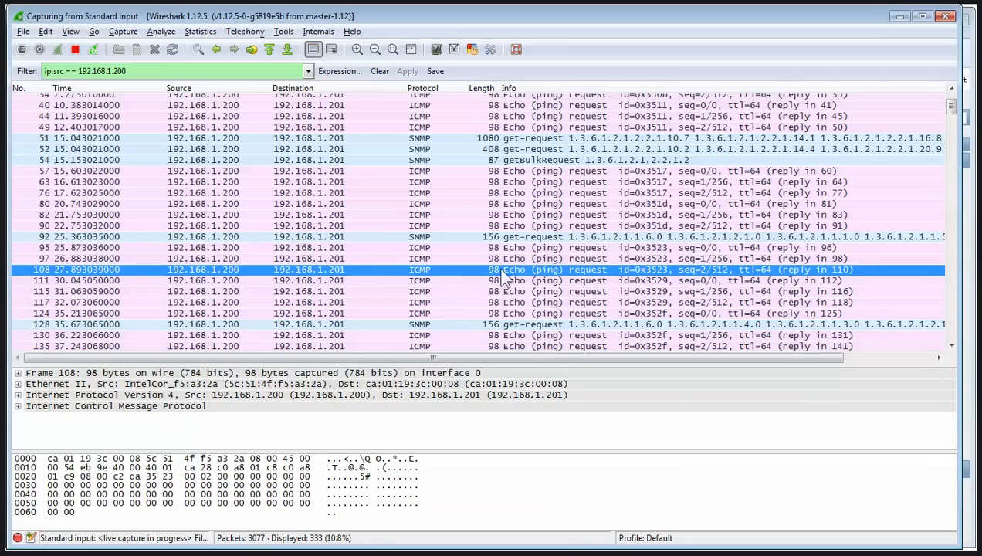
{"action": "left_click_drag", "start_coordinate": [131, 70], "coordinate": [43, 70]}
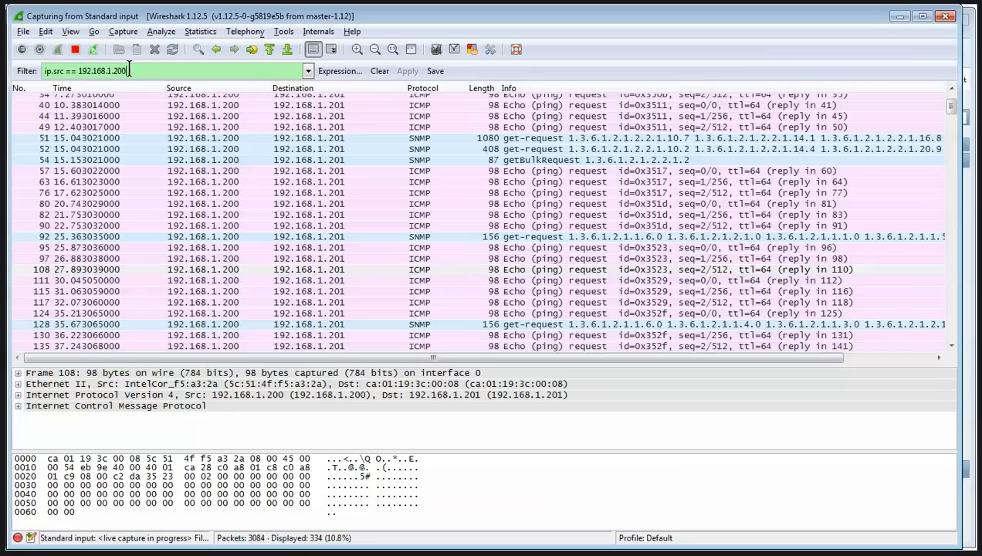
{"action": "left_click", "coordinate": [389, 75]}
Step: Examine the ICMP echo request and reply packets between 192.168.1.200 and 192.168.1.201, keeping the capture running
{"action": "left_click", "coordinate": [493, 275]}
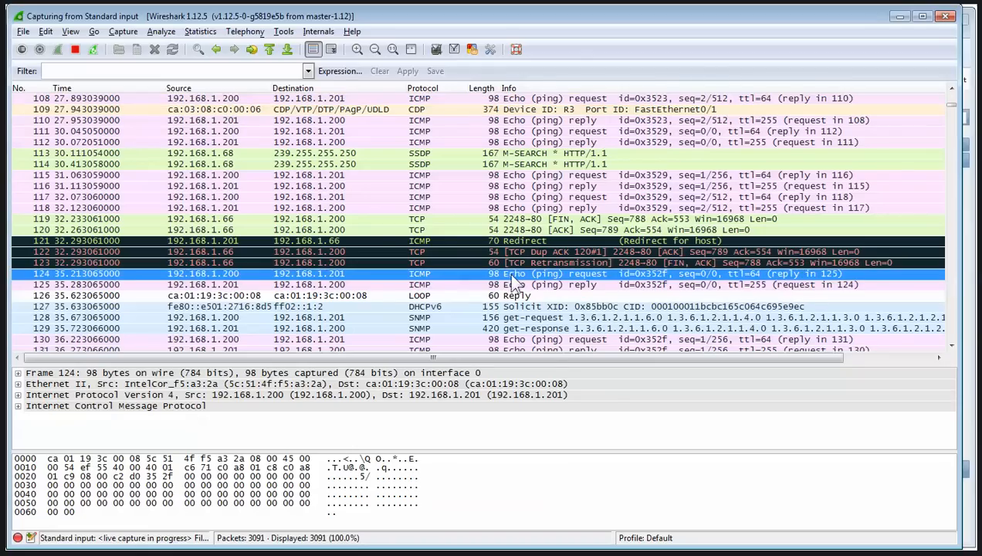
{"action": "left_click", "coordinate": [530, 285]}
{"action": "left_click", "coordinate": [527, 296]}
{"action": "left_click", "coordinate": [527, 284]}
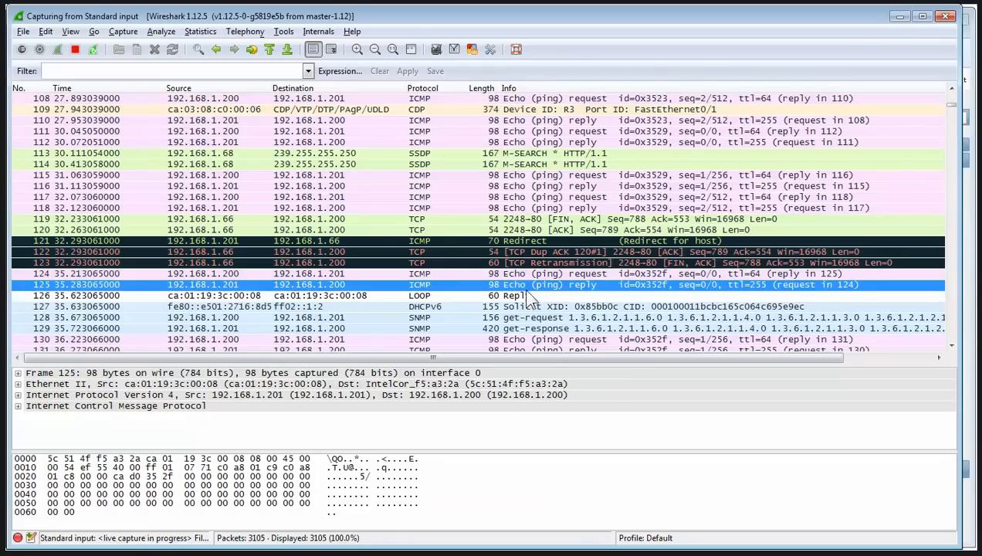
{"action": "left_click", "coordinate": [513, 176]}
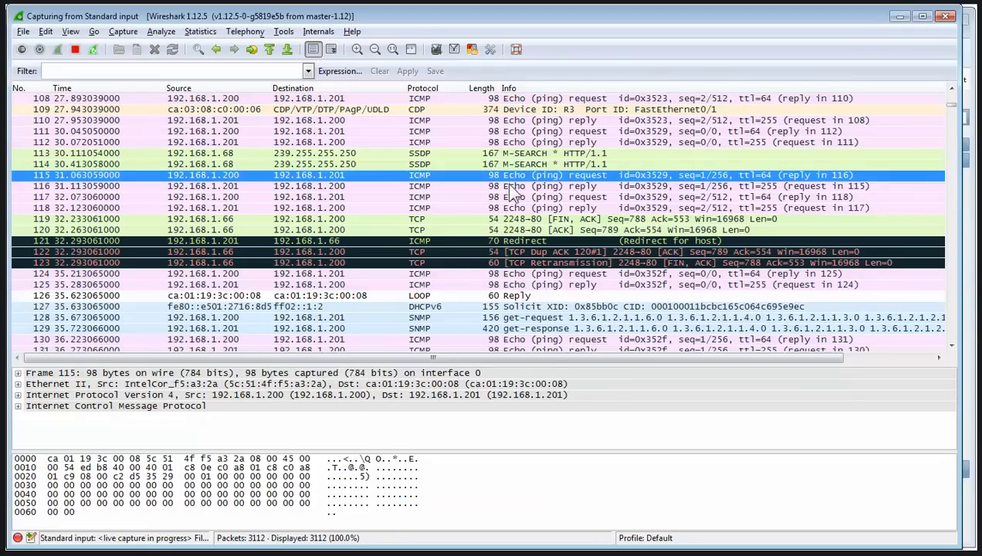
{"action": "left_click", "coordinate": [510, 186]}
{"action": "left_click", "coordinate": [231, 177]}
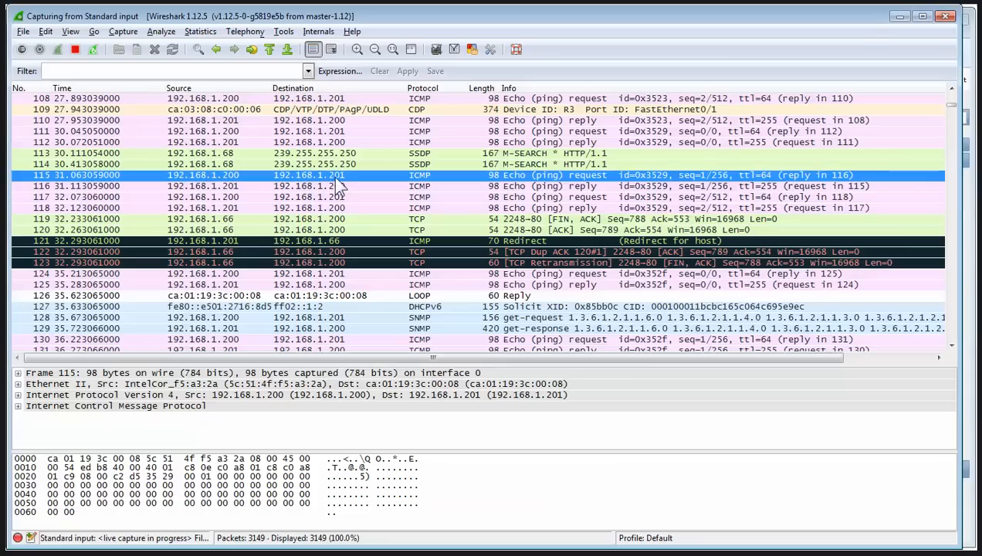
{"action": "left_click", "coordinate": [220, 187]}
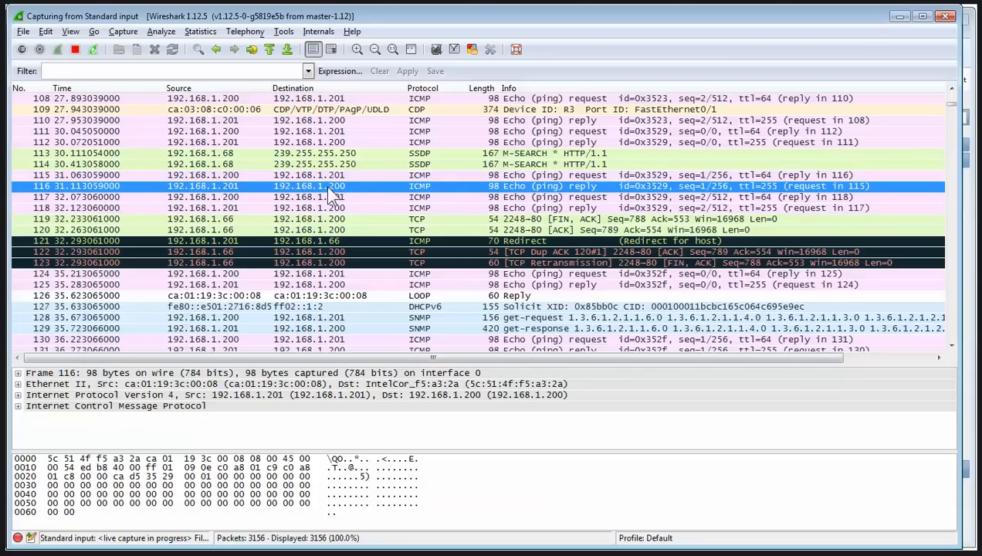
{"action": "left_click", "coordinate": [942, 17]}
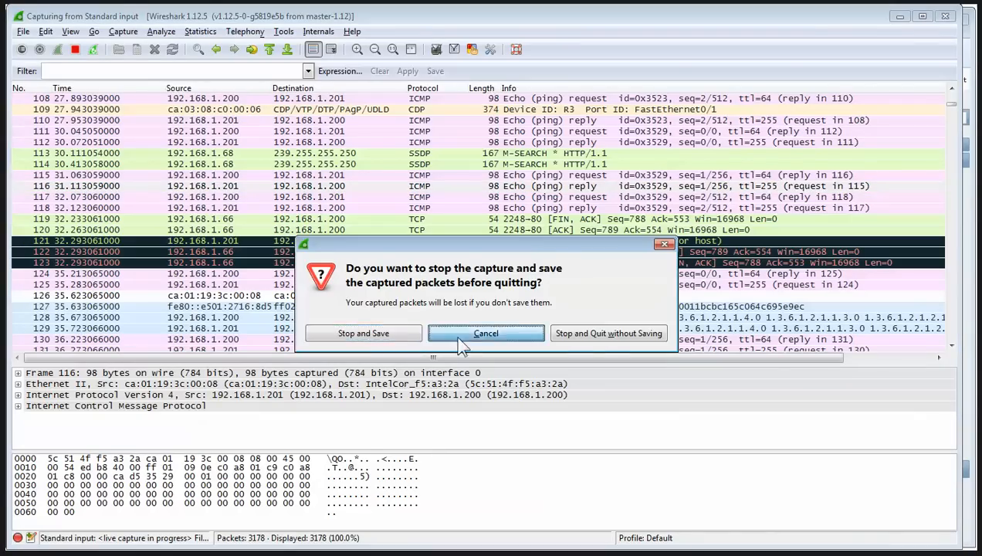
{"action": "left_click", "coordinate": [486, 333]}
Step: Switch to the R1 console and check the IP address of FastEthernet0/0 in the interface listing
{"action": "left_click", "coordinate": [203, 550]}
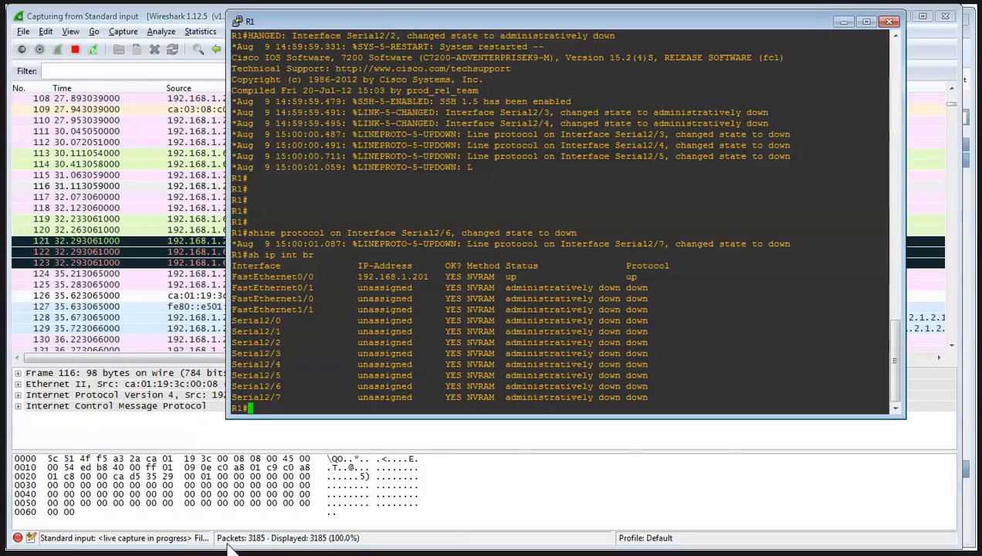
{"action": "key", "text": "Return"}
{"action": "key", "text": "Return"}
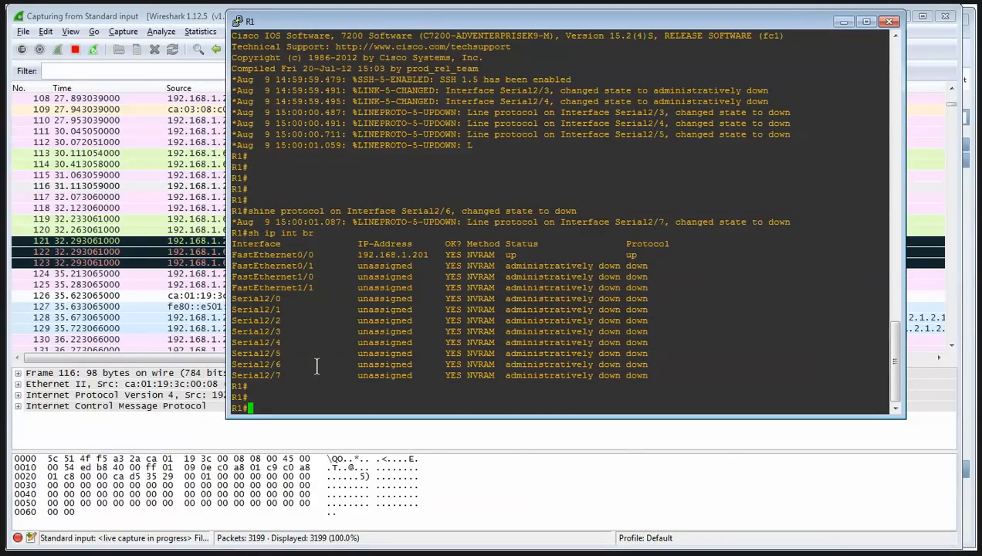
{"action": "double_click", "coordinate": [373, 257]}
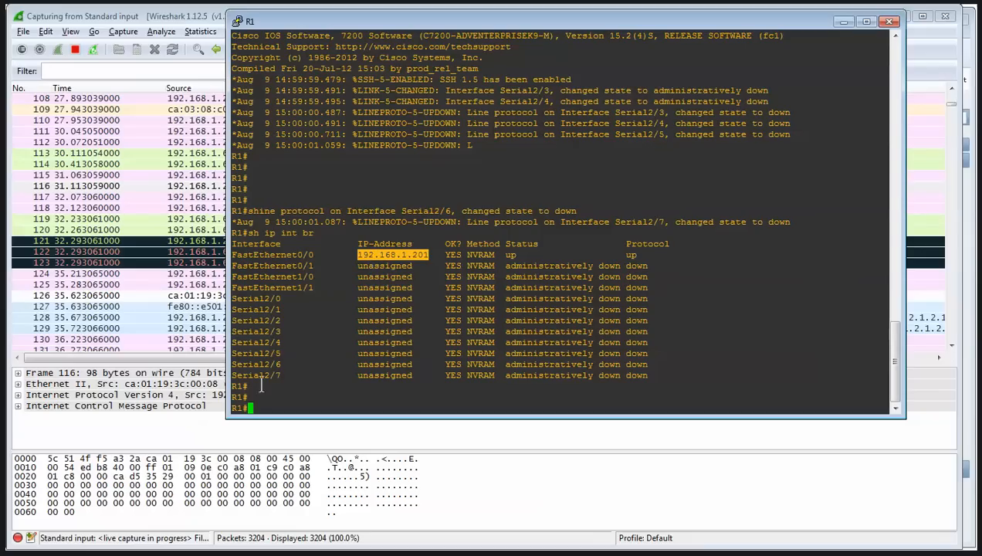
{"action": "double_click", "coordinate": [236, 407]}
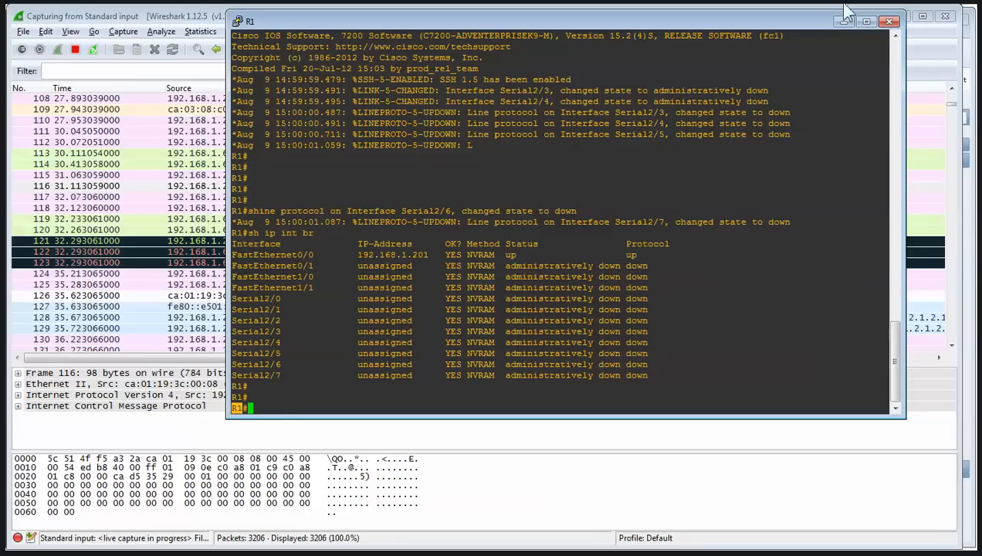
Step: Enter configuration mode on R1 with "conf t" and open the interface with "int fa 0/0"
{"action": "left_click", "coordinate": [781, 155]}
{"action": "type", "text": "conf t"}
{"action": "key", "text": "Return"}
{"action": "type", "text": "int fa 0/0"}
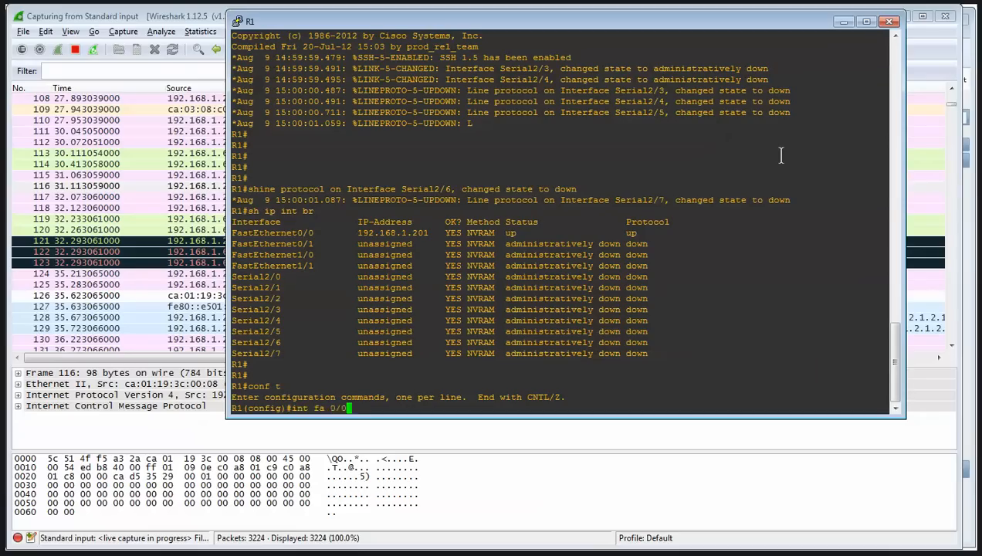
{"action": "key", "text": "Return"}
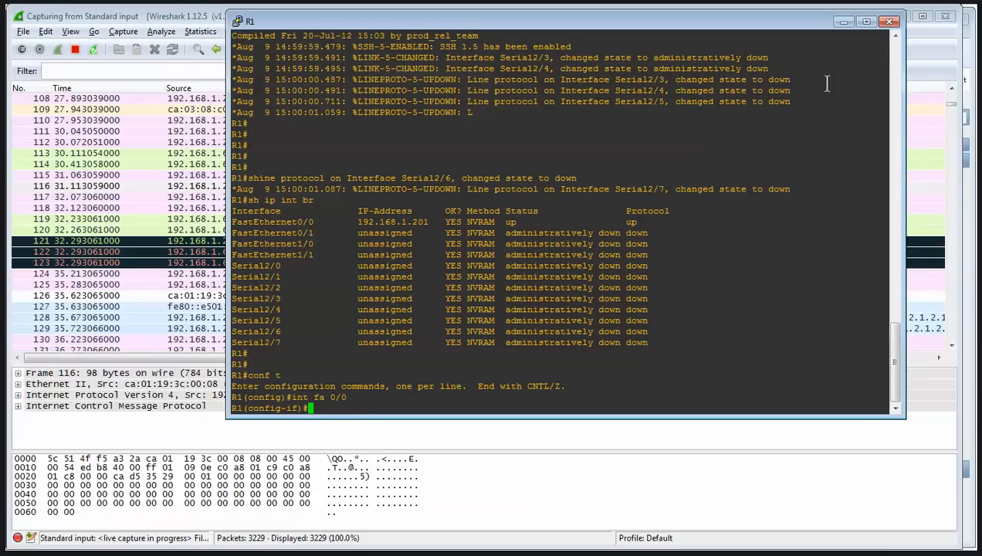
Step: Minimize the R1 console and quit Wireshark, stopping the capture without saving
{"action": "left_click", "coordinate": [844, 22]}
{"action": "left_click", "coordinate": [946, 15]}
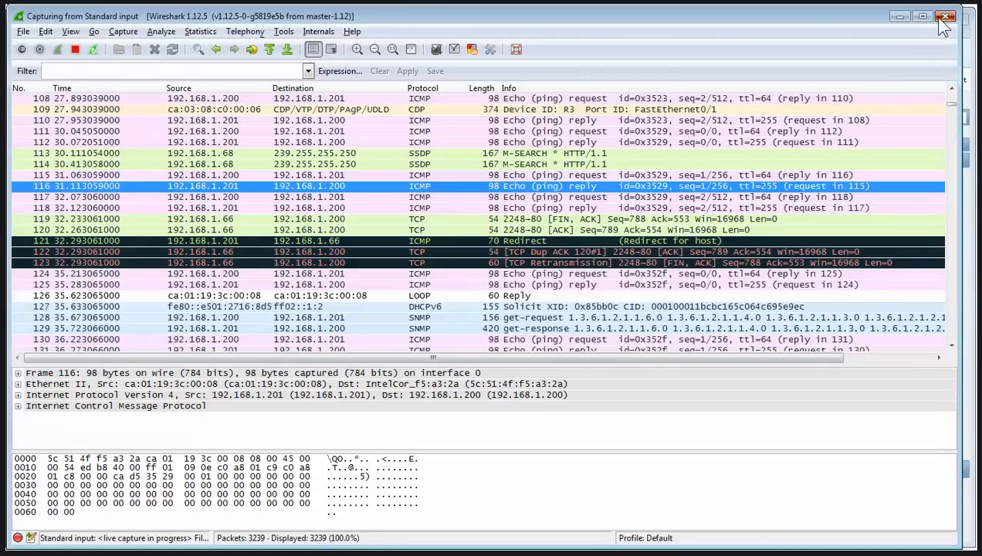
{"action": "left_click", "coordinate": [556, 333]}
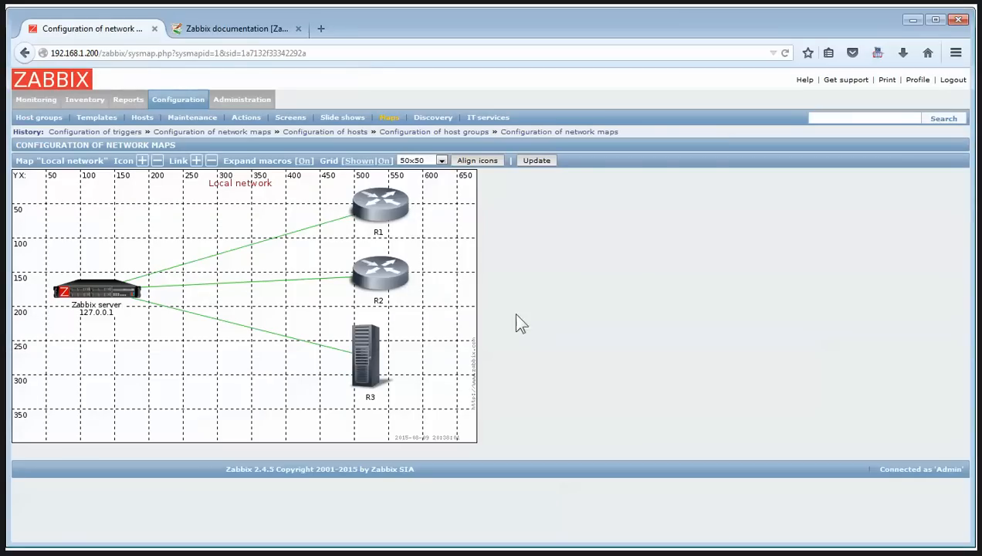
Step: Save the rearranged Local network map and return to the list of maps
{"action": "left_click", "coordinate": [538, 162]}
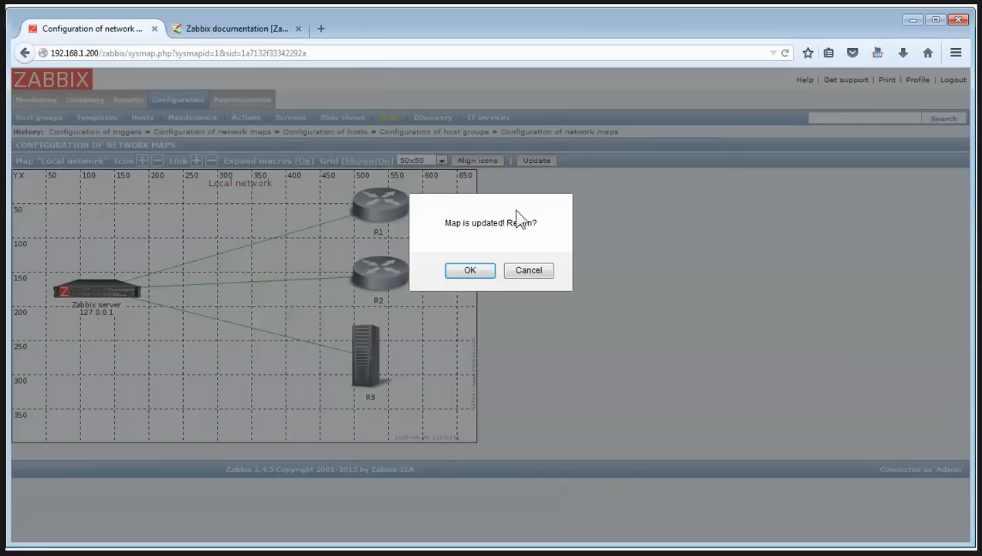
{"action": "left_click", "coordinate": [470, 271]}
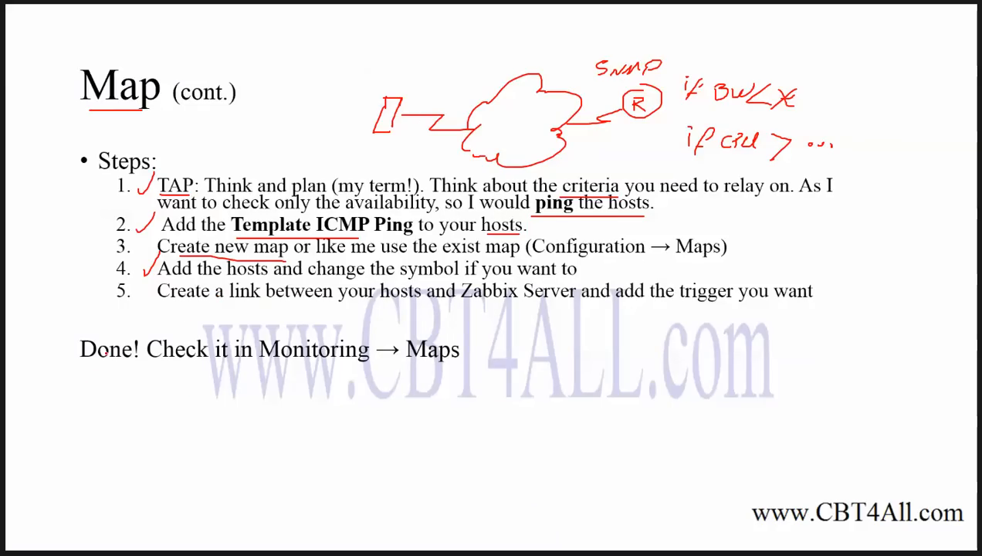
{"action": "left_click_drag", "start_coordinate": [148, 370], "coordinate": [363, 393]}
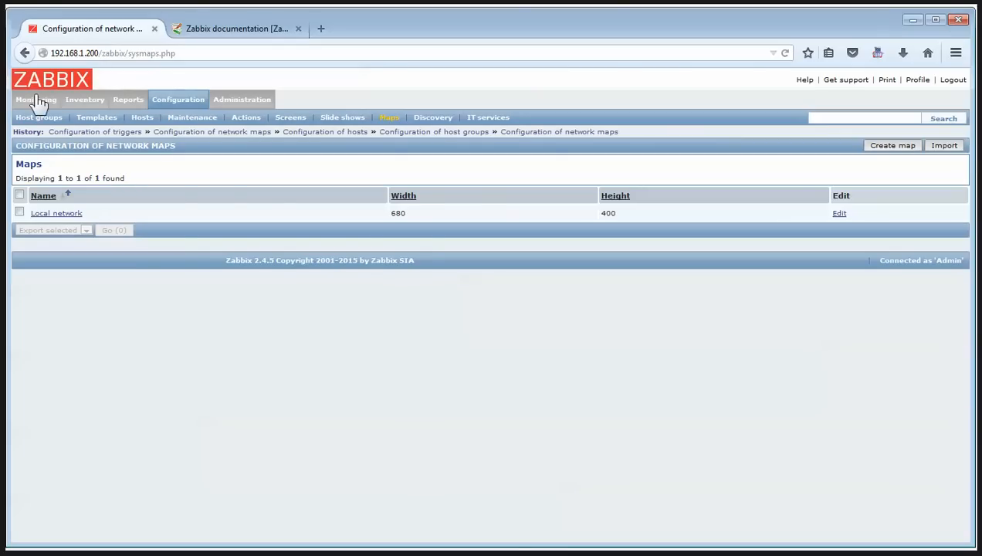
Step: View the Local network map in Monitoring, ping Zabbix server from it, check the replies and close the result
{"action": "left_click", "coordinate": [36, 100]}
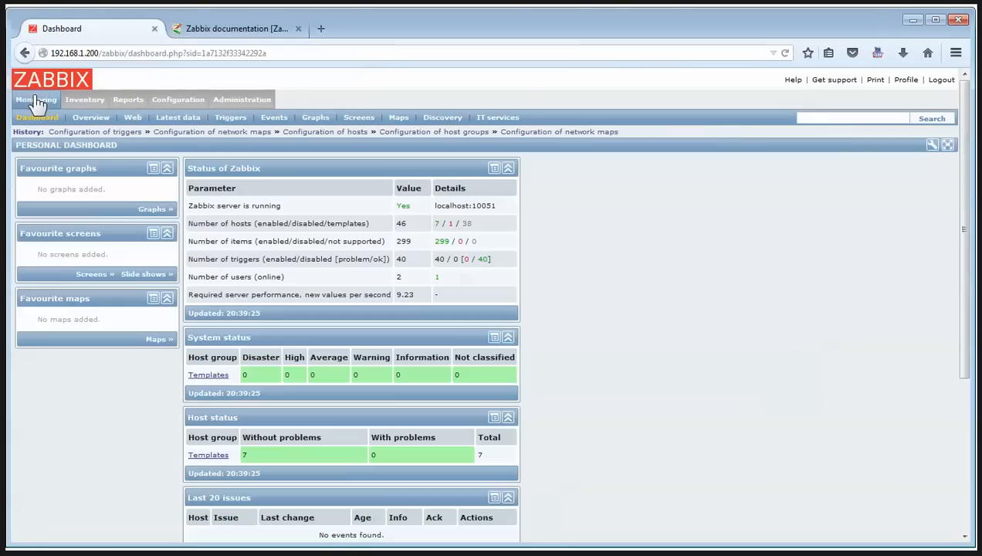
{"action": "left_click", "coordinate": [400, 118]}
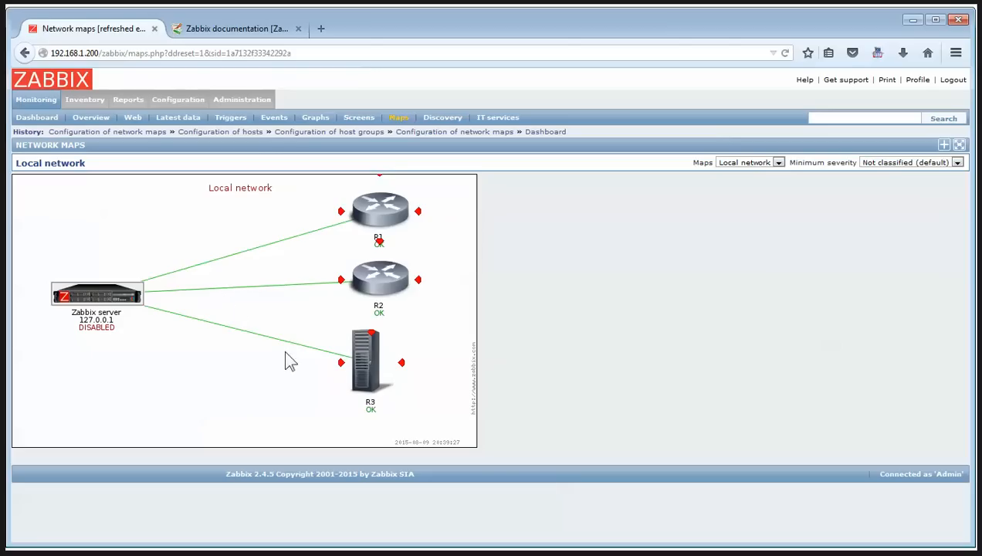
{"action": "left_click", "coordinate": [98, 300]}
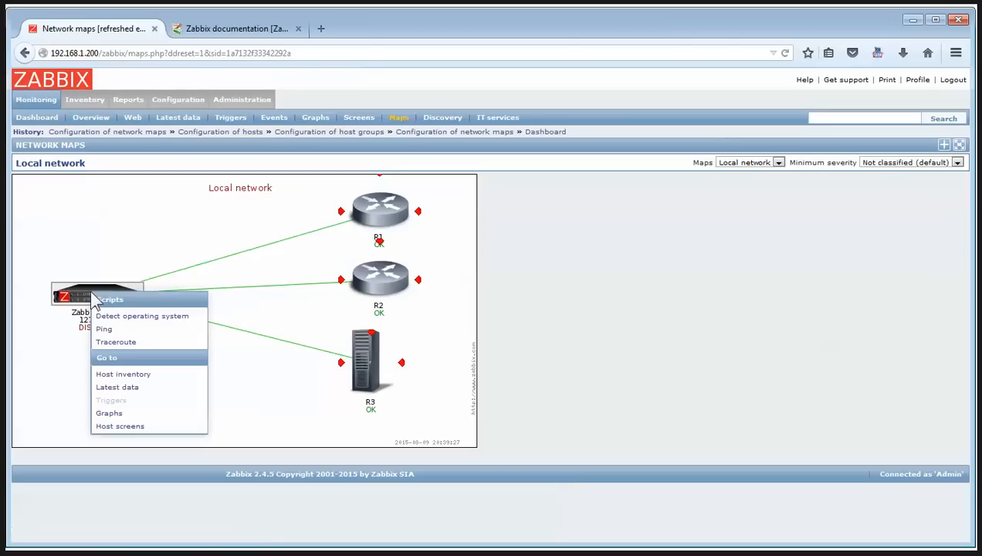
{"action": "left_click", "coordinate": [106, 331]}
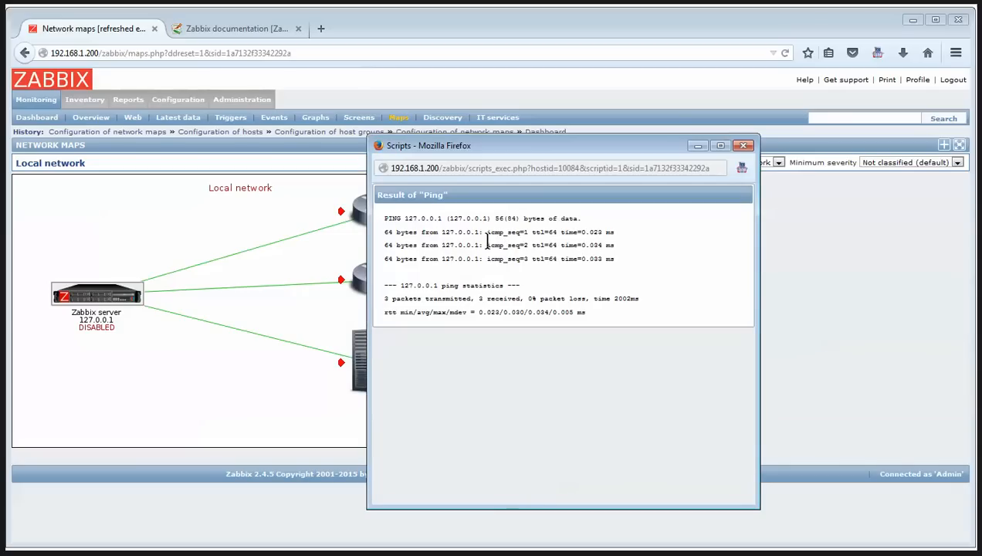
{"action": "left_click_drag", "start_coordinate": [438, 231], "coordinate": [591, 227]}
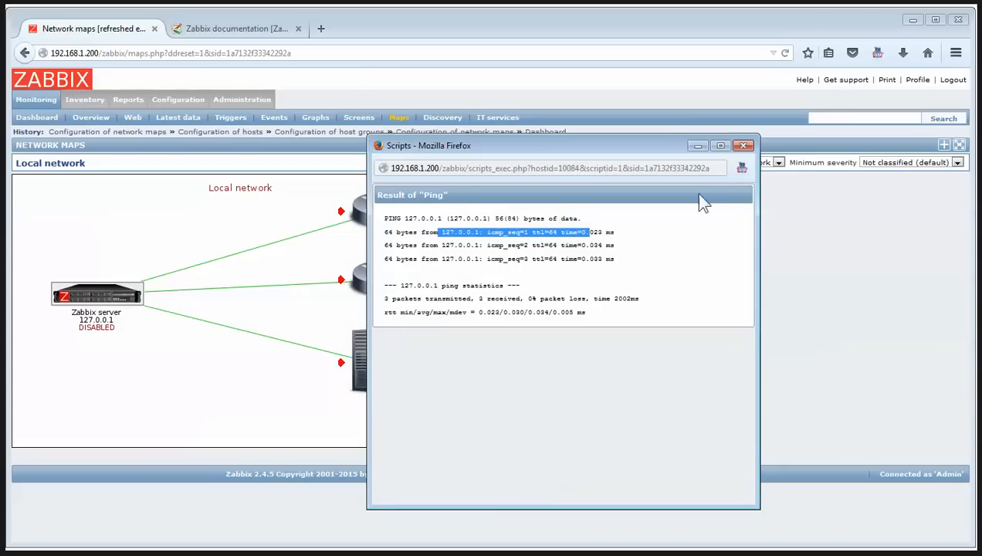
{"action": "left_click", "coordinate": [744, 145]}
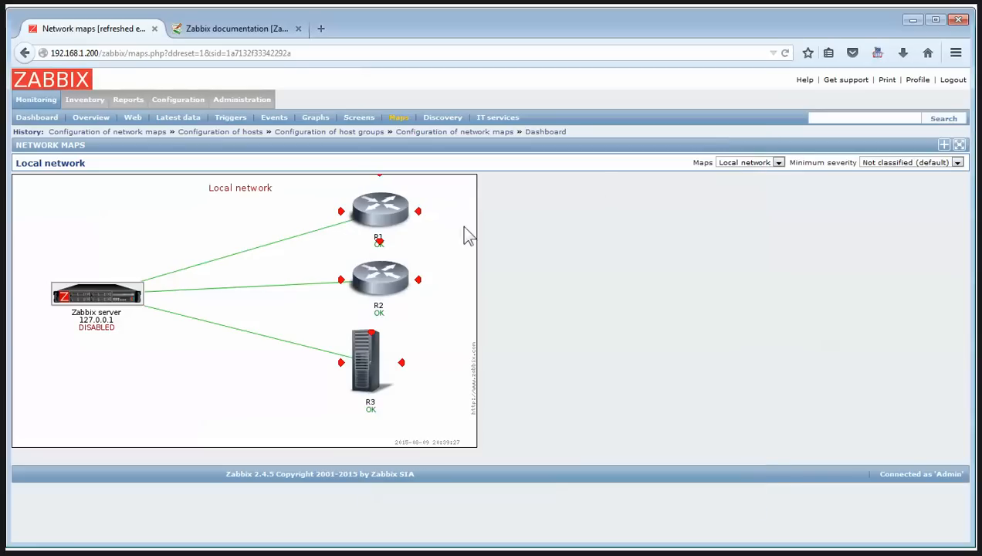
Step: Ping router R2 from its element on the monitoring map
{"action": "left_click", "coordinate": [386, 285]}
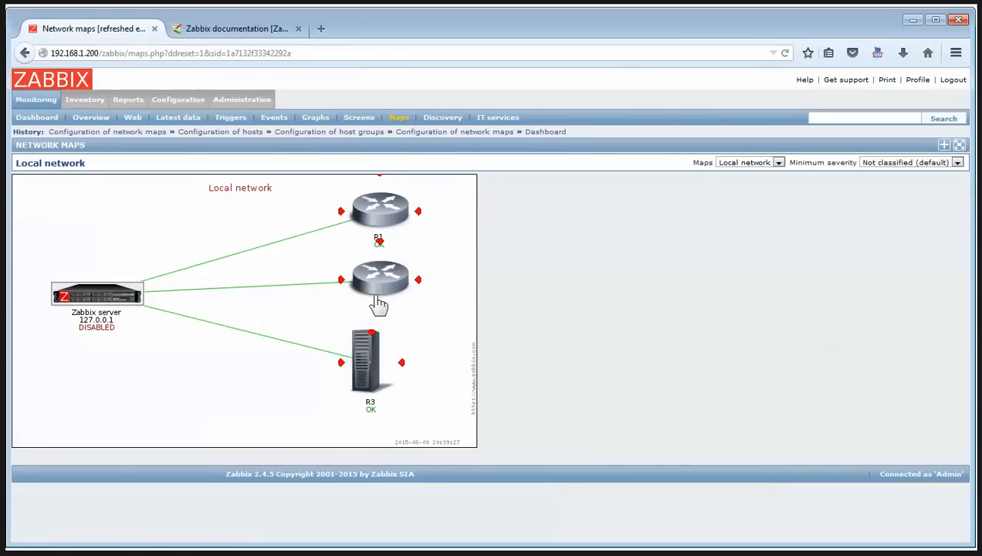
{"action": "left_click", "coordinate": [384, 276]}
{"action": "left_click", "coordinate": [408, 317]}
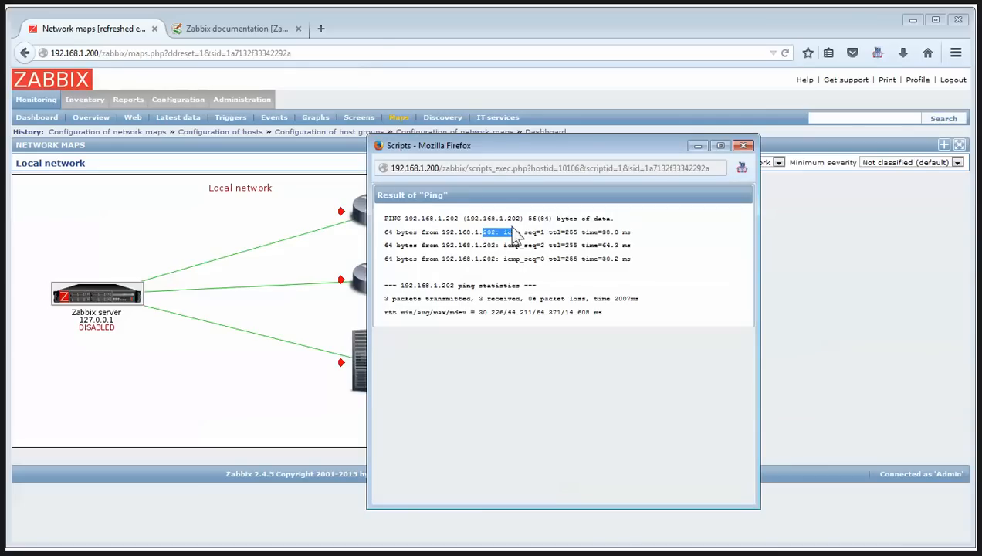
Step: Close R2's ping result, open R1's latest data from the map and review its ICMP items
{"action": "left_click", "coordinate": [743, 146]}
{"action": "left_click", "coordinate": [378, 283]}
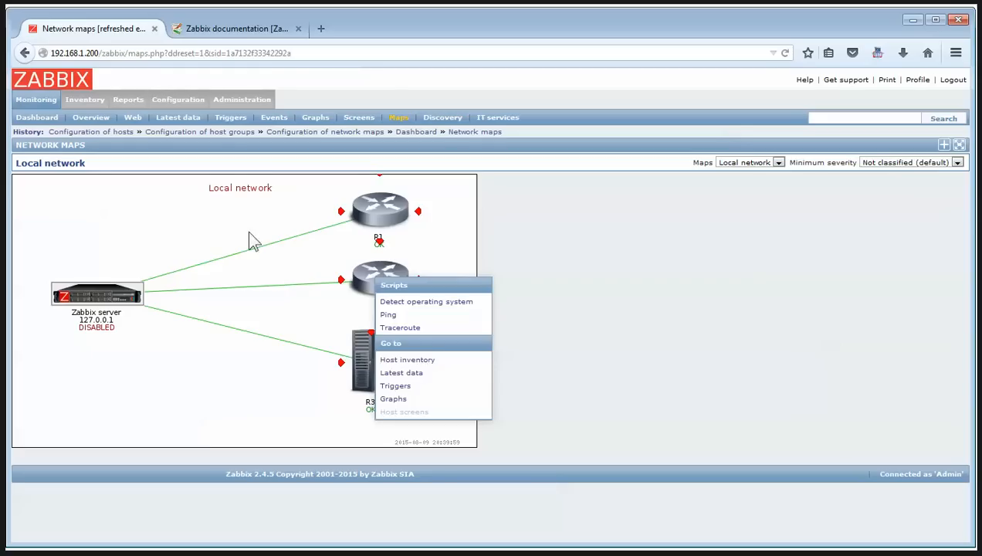
{"action": "left_click", "coordinate": [378, 214]}
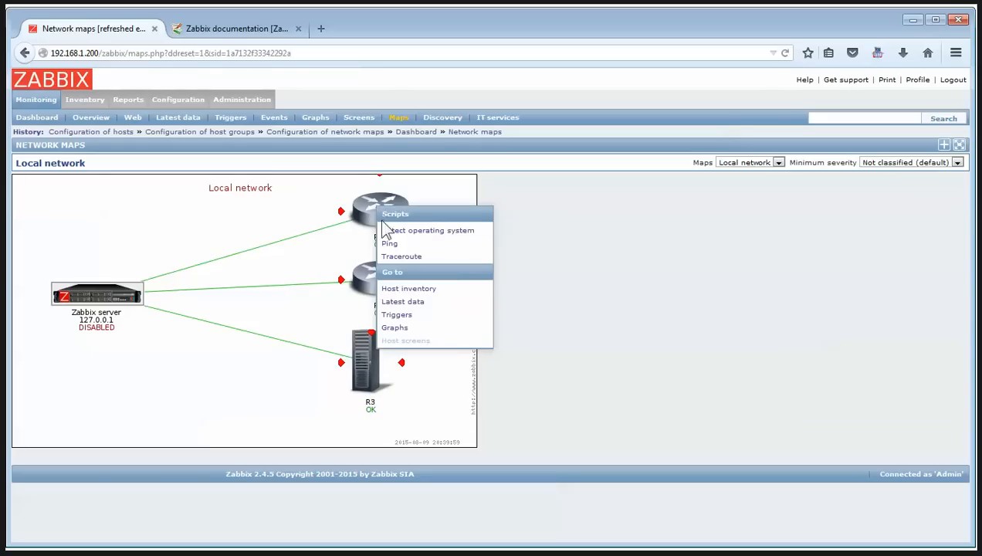
{"action": "left_click", "coordinate": [415, 305]}
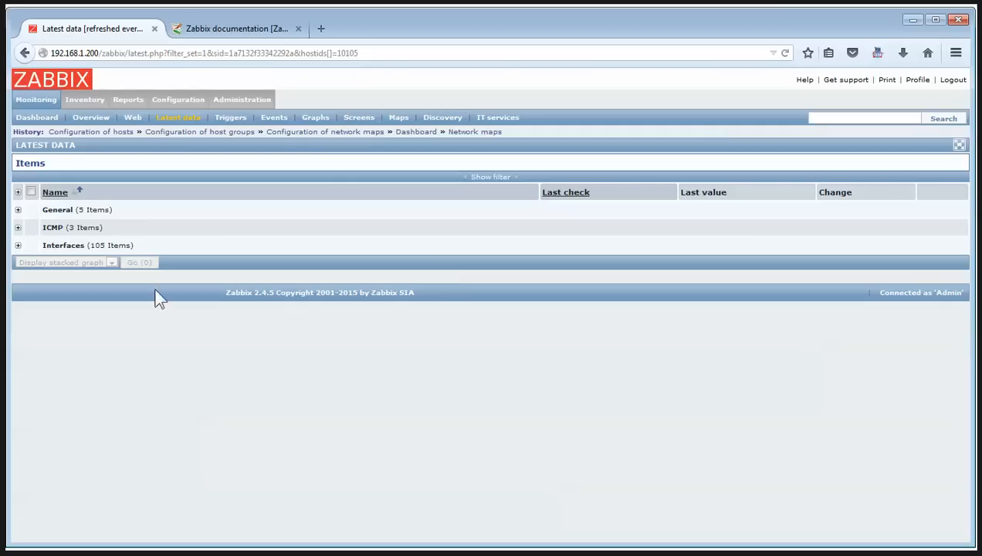
{"action": "left_click", "coordinate": [18, 228]}
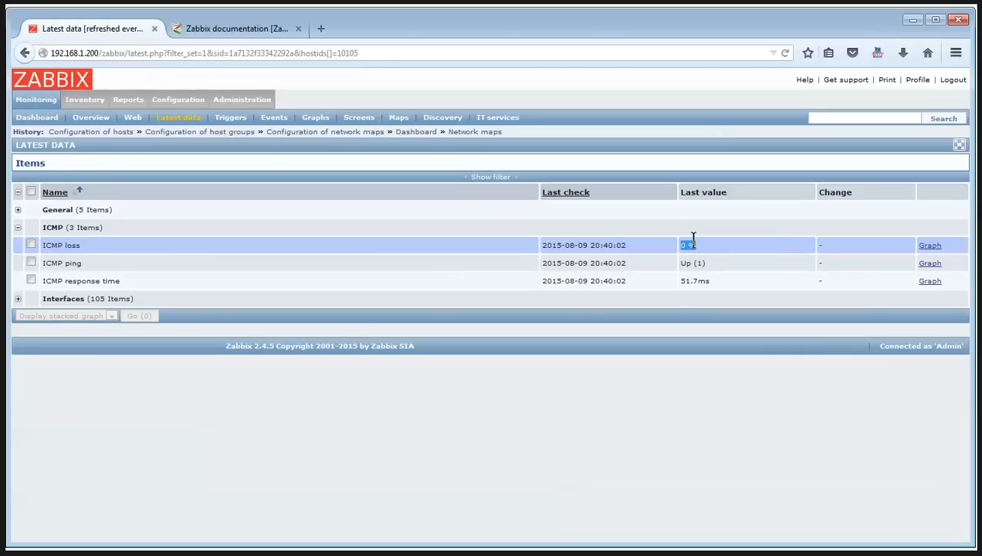
{"action": "left_click_drag", "start_coordinate": [693, 244], "coordinate": [680, 245]}
{"action": "left_click", "coordinate": [18, 227]}
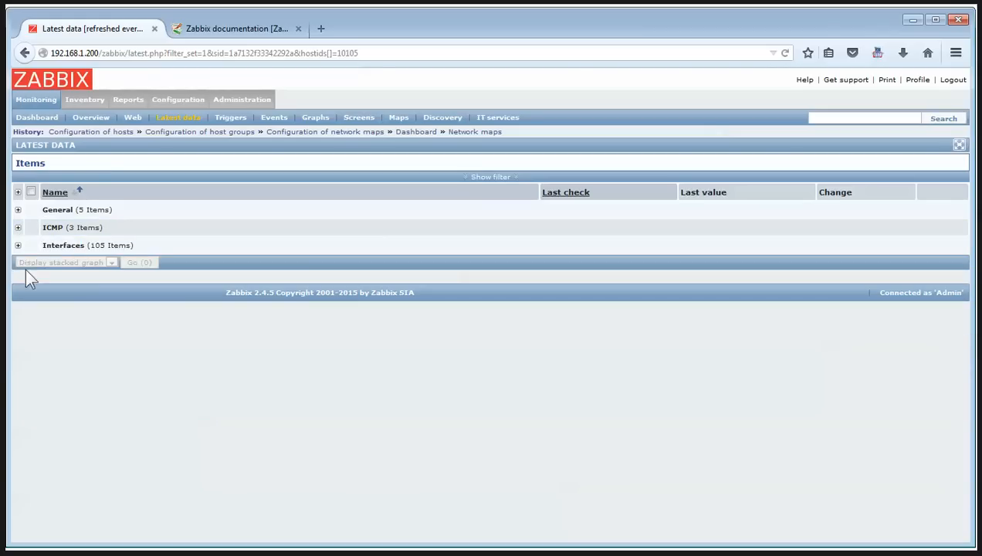
Step: Expand R1's Interfaces items and examine the incoming traffic and status values, especially for FastEthernet0/0
{"action": "left_click", "coordinate": [18, 244]}
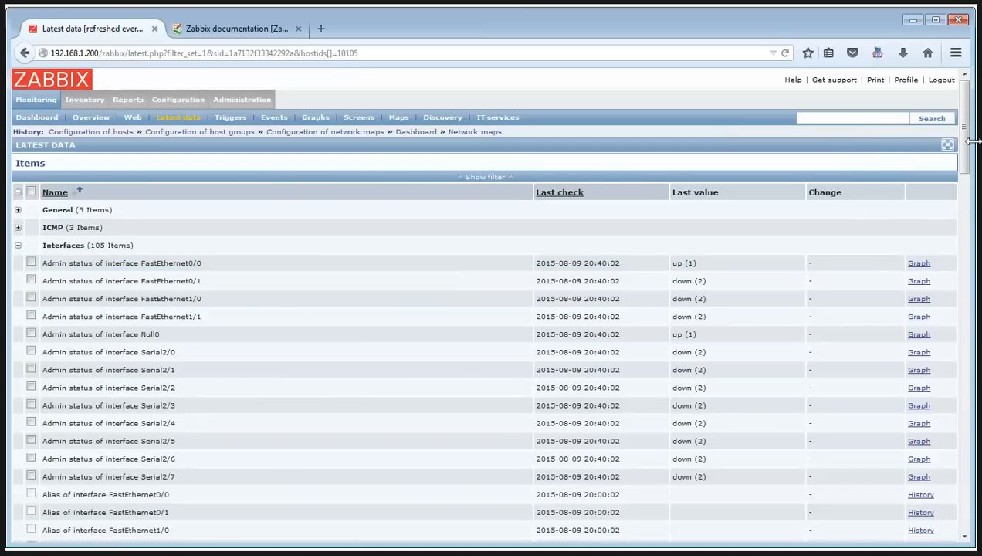
{"action": "left_click_drag", "start_coordinate": [968, 152], "coordinate": [959, 372]}
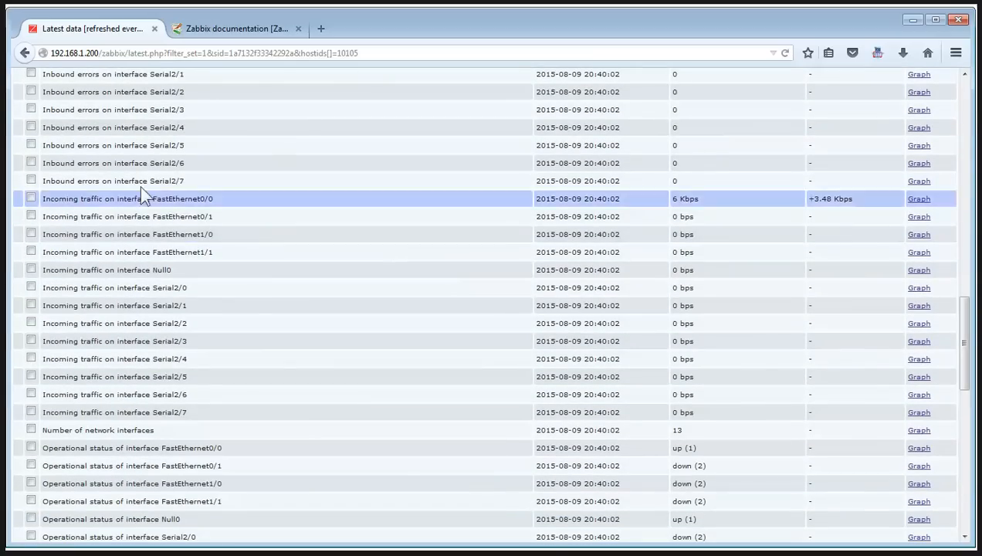
{"action": "left_click_drag", "start_coordinate": [44, 199], "coordinate": [192, 187]}
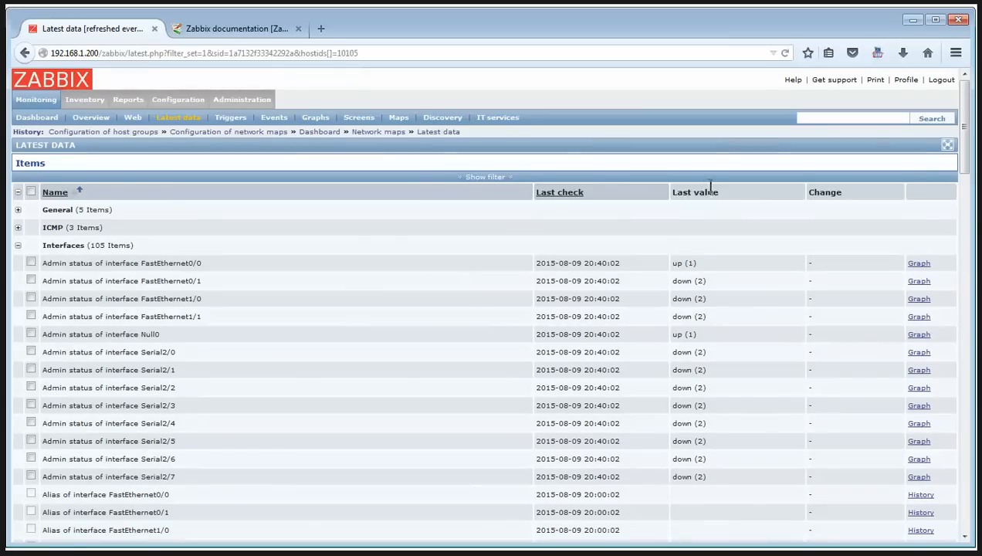
{"action": "left_click_drag", "start_coordinate": [960, 95], "coordinate": [975, 324]}
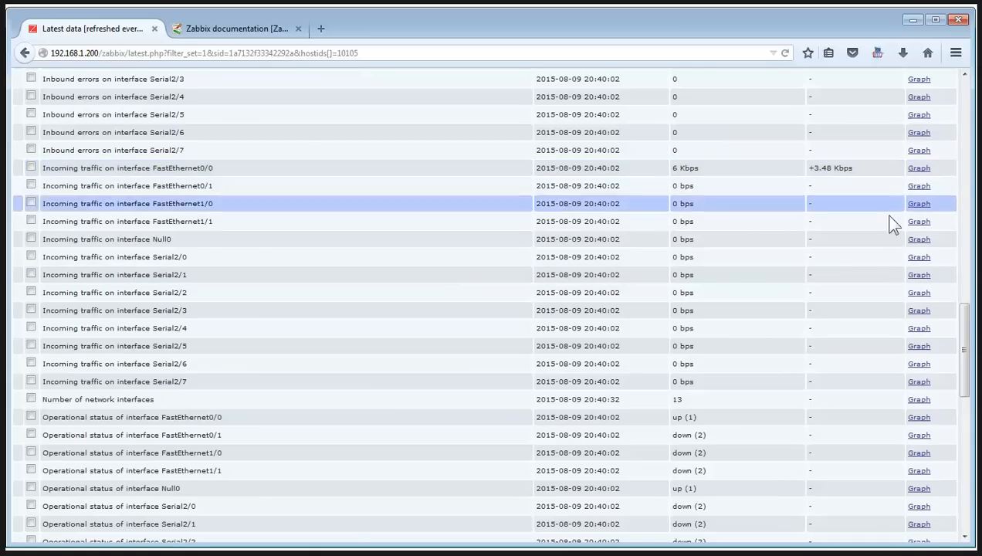
{"action": "left_click_drag", "start_coordinate": [967, 340], "coordinate": [943, 121]}
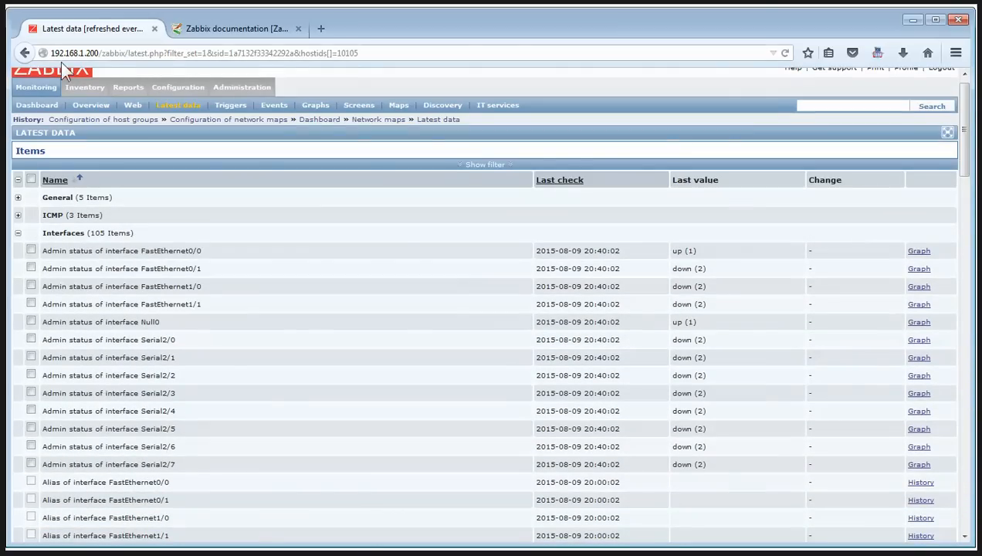
Step: Return to the Local network map in Monitoring and open R1's element menu
{"action": "left_click", "coordinate": [45, 89]}
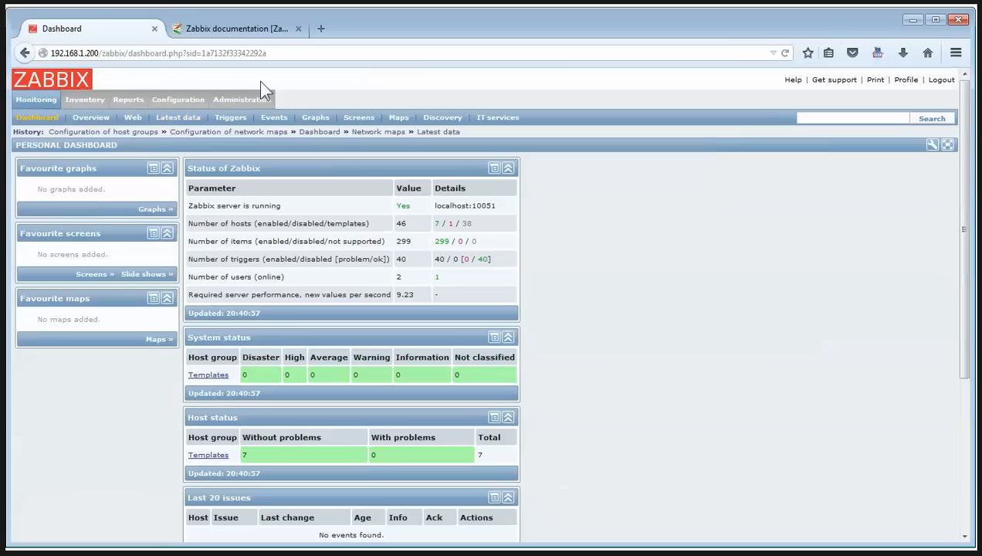
{"action": "left_click", "coordinate": [398, 119]}
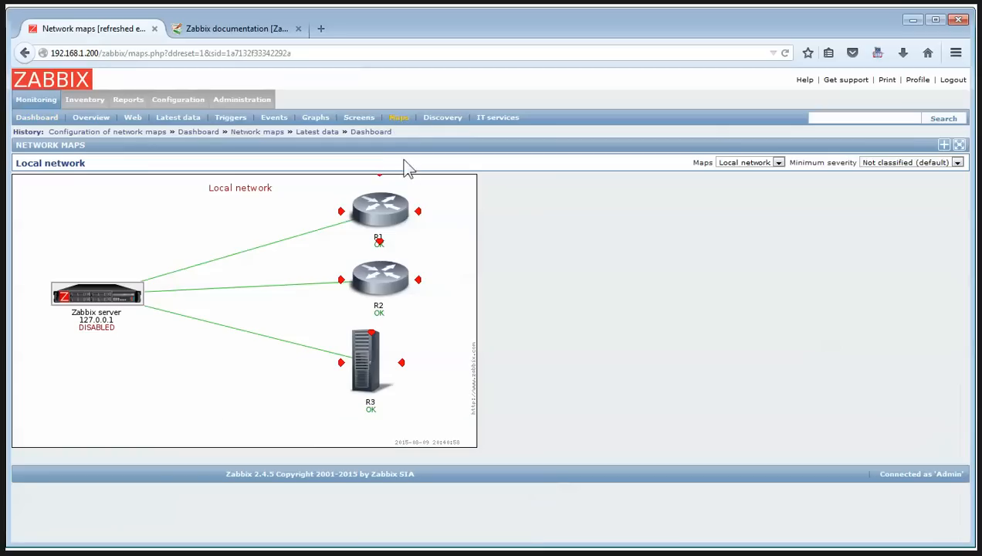
{"action": "left_click", "coordinate": [384, 213]}
Step: Switch to the R1 console, place it beside the map and shut down interface FastEthernet0/0 with "shut"
{"action": "left_click", "coordinate": [259, 555]}
{"action": "left_click", "coordinate": [235, 550]}
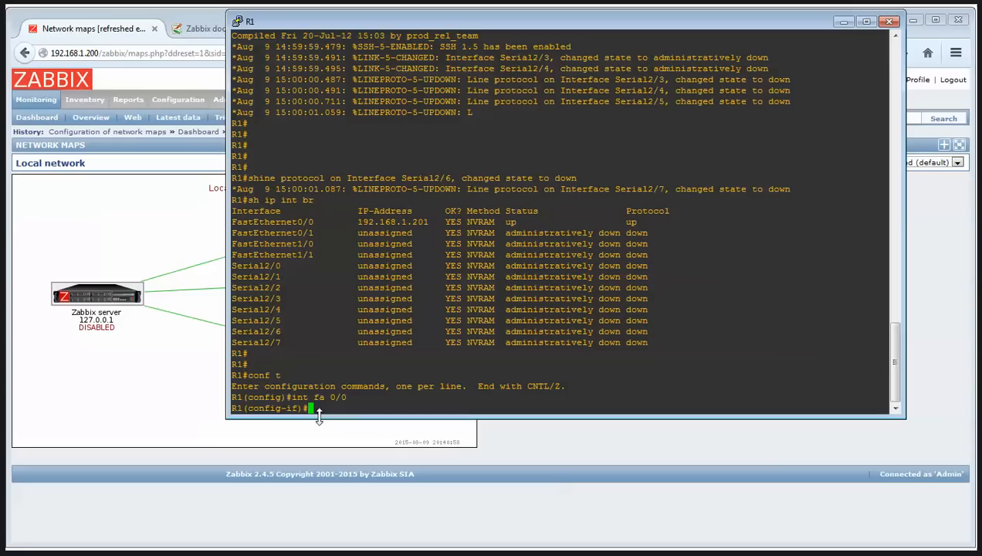
{"action": "left_click_drag", "start_coordinate": [381, 23], "coordinate": [615, 69]}
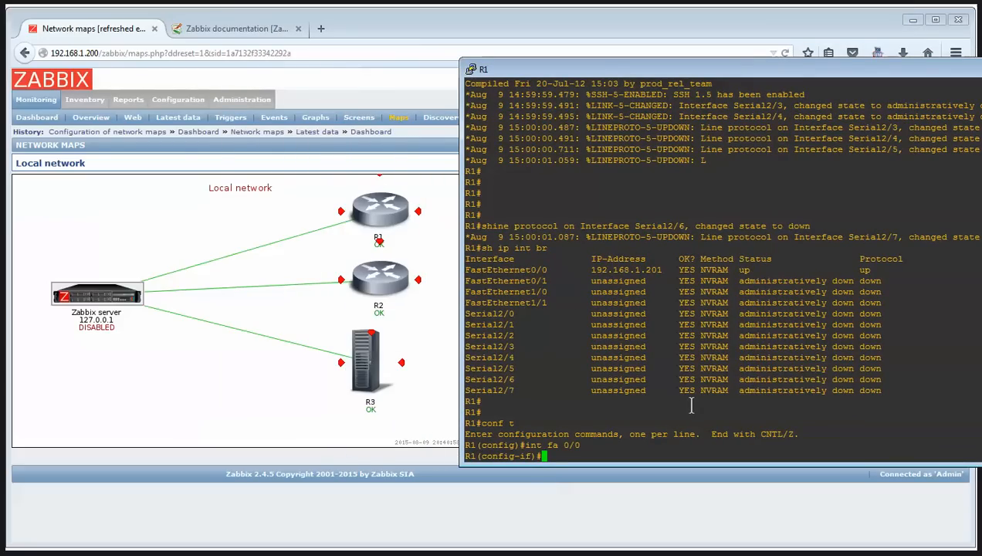
{"action": "type", "text": "shut"}
{"action": "key", "text": "Return"}
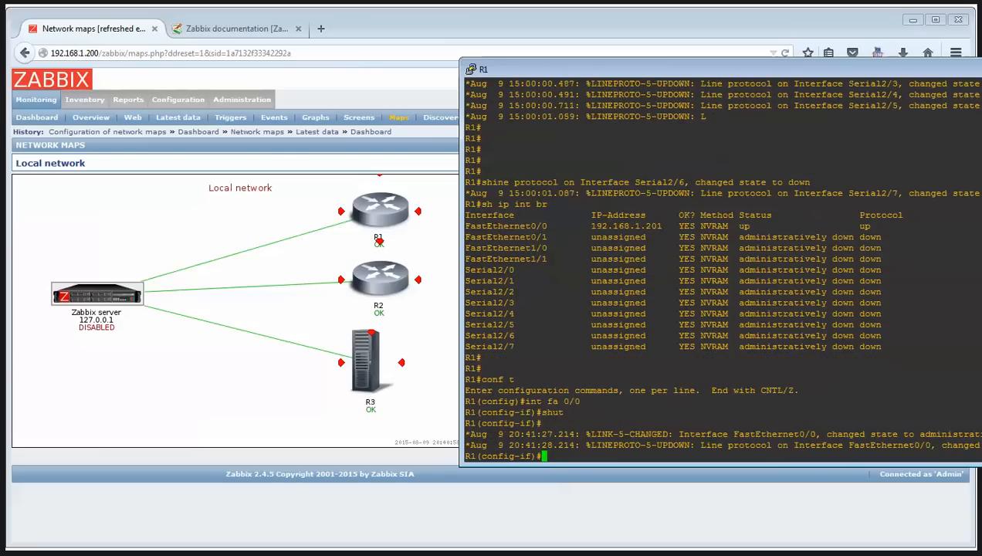
{"action": "left_click_drag", "start_coordinate": [776, 435], "coordinate": [967, 401]}
{"action": "left_click_drag", "start_coordinate": [966, 402], "coordinate": [965, 403]}
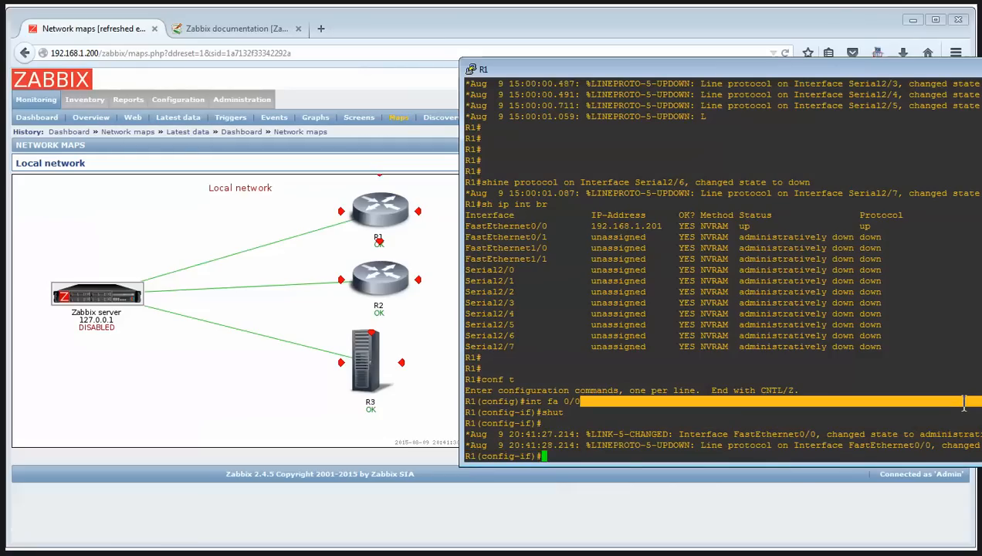
{"action": "triple_click", "coordinate": [964, 402]}
Step: List R1's interfaces with "do sh ip int br" and check the FastEthernet0/0 entry
{"action": "type", "text": "do sh tip"}
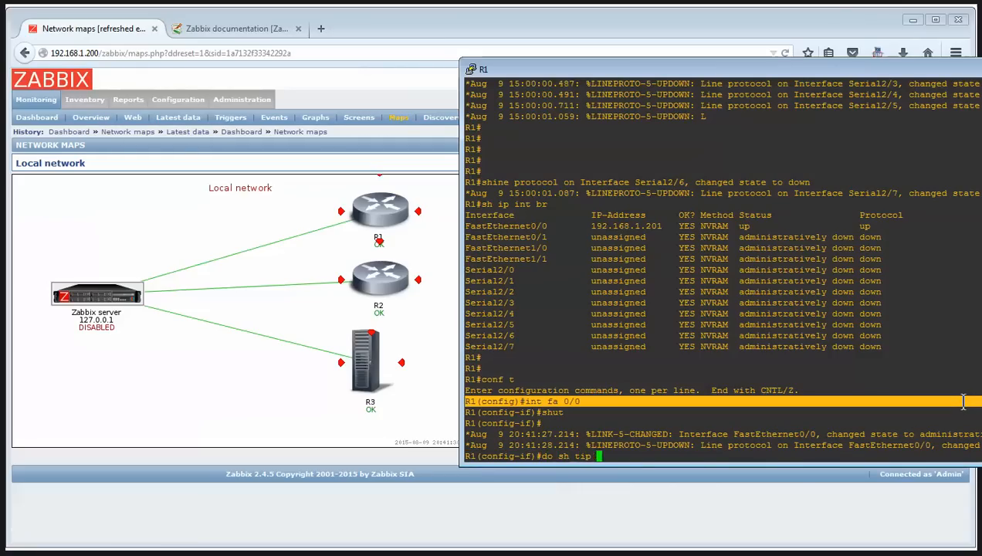
{"action": "key", "text": "BackSpace"}
{"action": "key", "text": "BackSpace"}
{"action": "key", "text": "BackSpace"}
{"action": "key", "text": "BackSpace"}
{"action": "type", "text": "ip int br"}
{"action": "key", "text": "Return"}
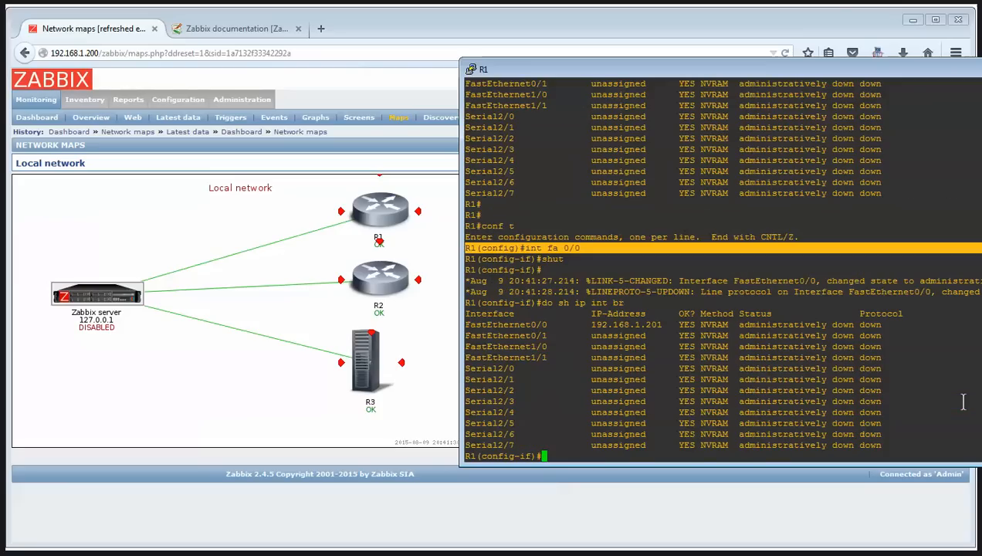
{"action": "double_click", "coordinate": [635, 324]}
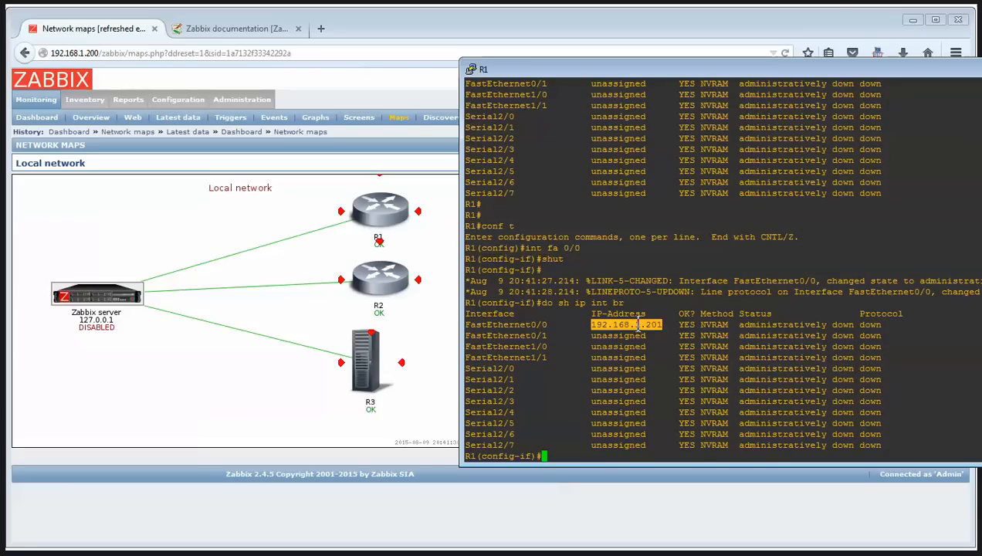
Step: Ping R1 from its element on the Local network map, close the result window and reload the map
{"action": "left_click", "coordinate": [376, 392]}
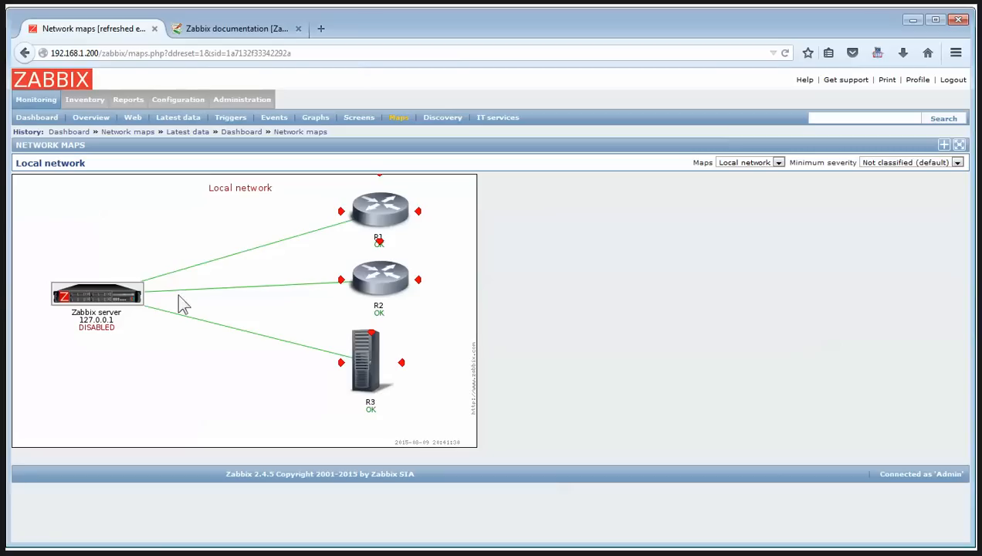
{"action": "left_click", "coordinate": [378, 208]}
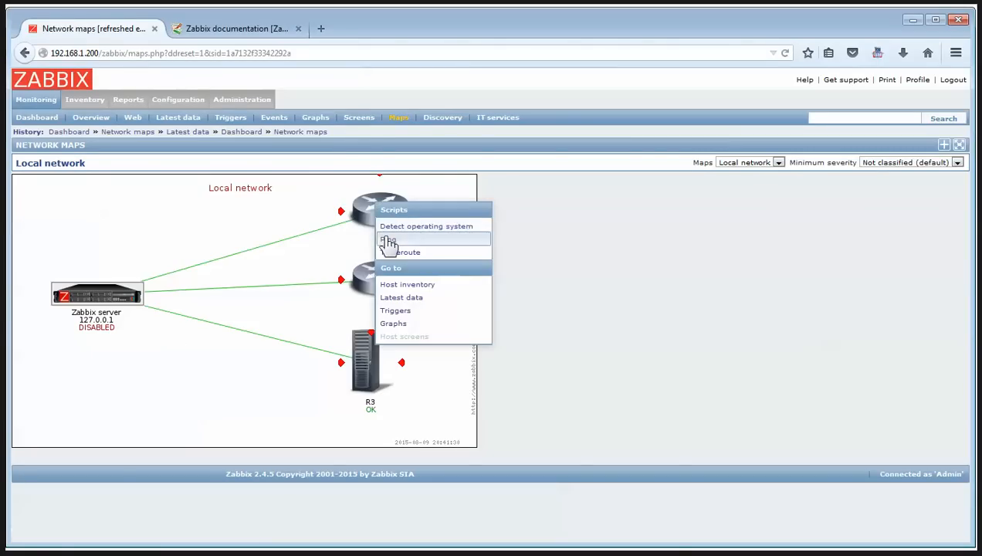
{"action": "left_click", "coordinate": [386, 240]}
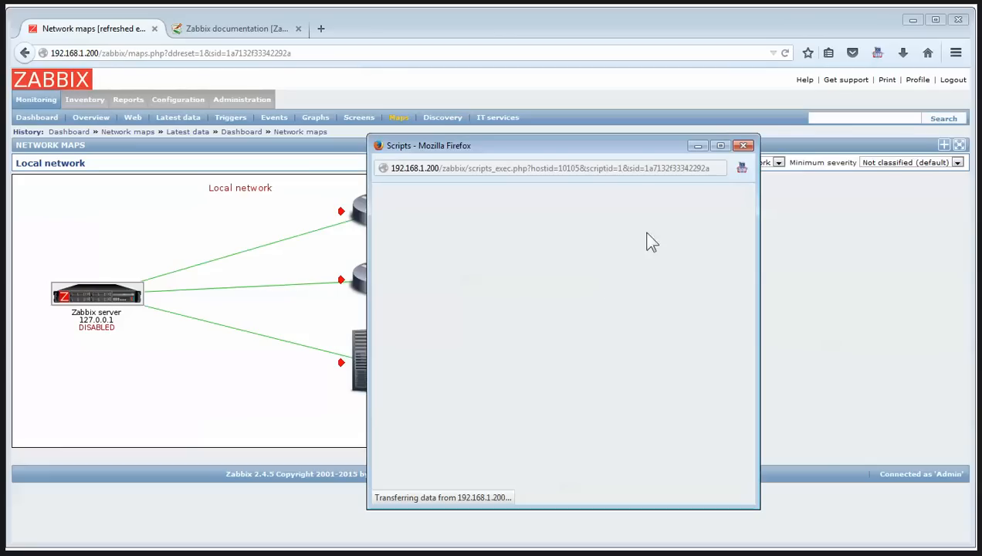
{"action": "left_click", "coordinate": [744, 145]}
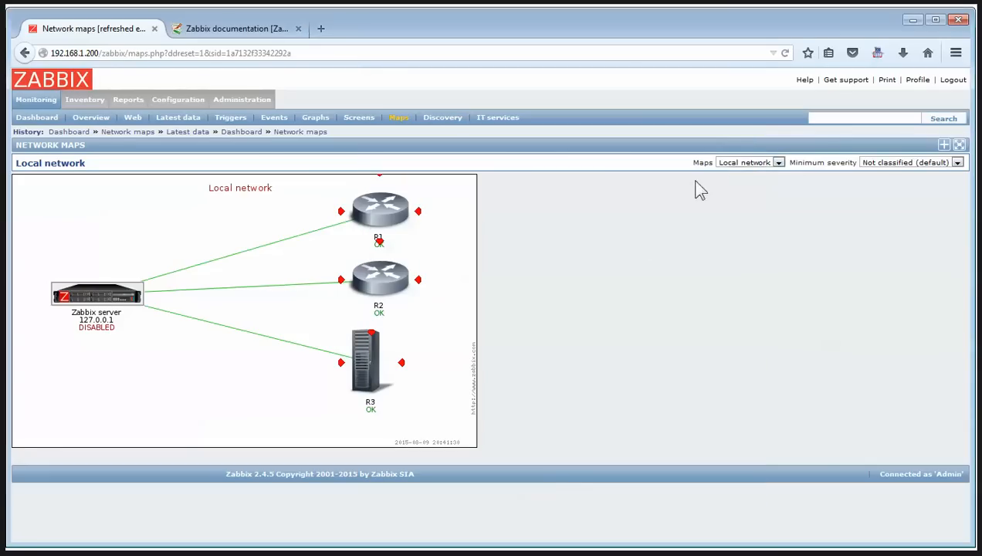
{"action": "left_click", "coordinate": [784, 53]}
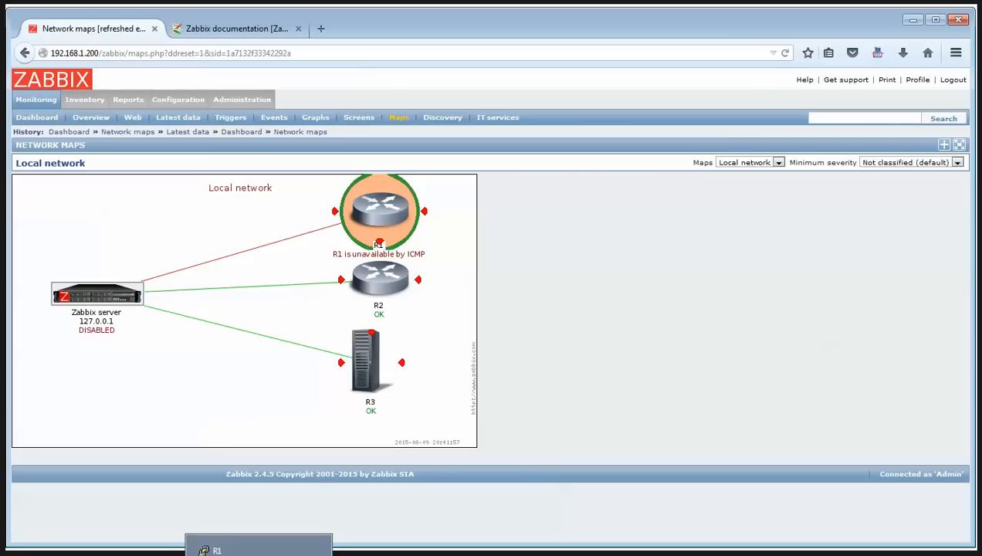
Step: Switch to the R1 console and re-enable interface FastEthernet0/0 with "no shut"
{"action": "left_click", "coordinate": [258, 550]}
{"action": "type", "text": "no shut"}
{"action": "key", "text": "Return"}
{"action": "key", "text": "Return"}
{"action": "key", "text": "Return"}
{"action": "key", "text": "Return"}
{"action": "key", "text": "Return"}
{"action": "key", "text": "Return"}
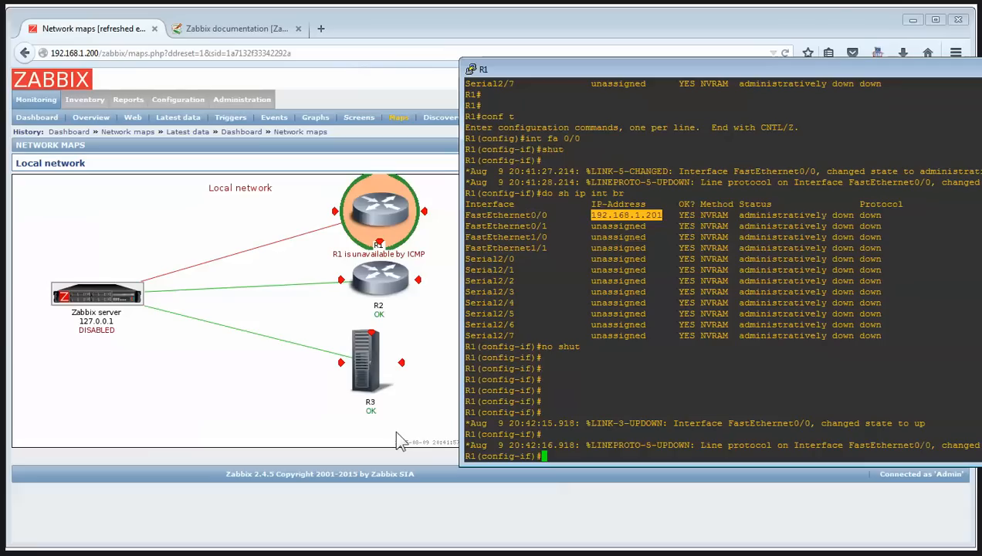
{"action": "key", "text": "Return"}
{"action": "key", "text": "Return"}
{"action": "key", "text": "Return"}
{"action": "key", "text": "Return"}
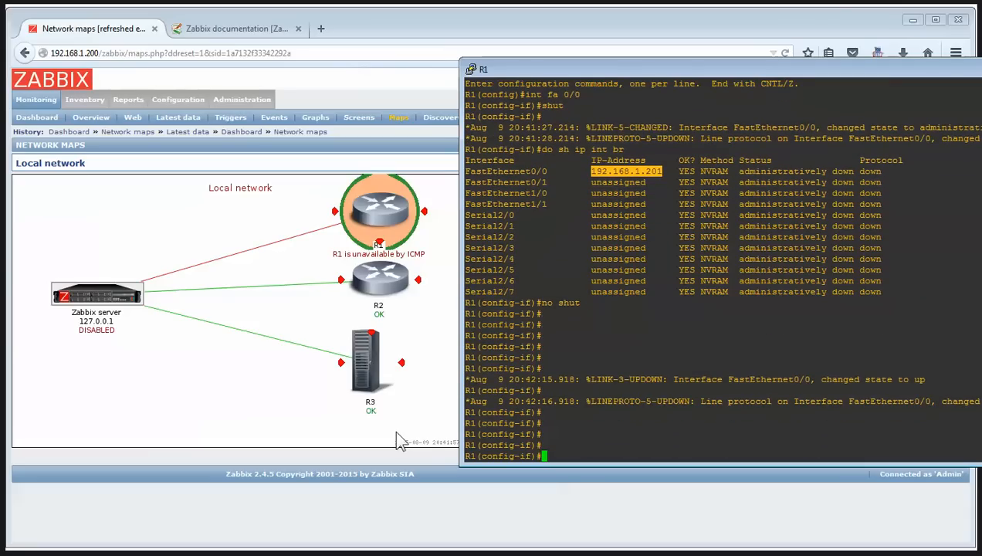
Step: Check R1's interfaces with "do sh ip int br" and reload the Local network map in the browser
{"action": "type", "text": "do sh ip int br"}
{"action": "key", "text": "Return"}
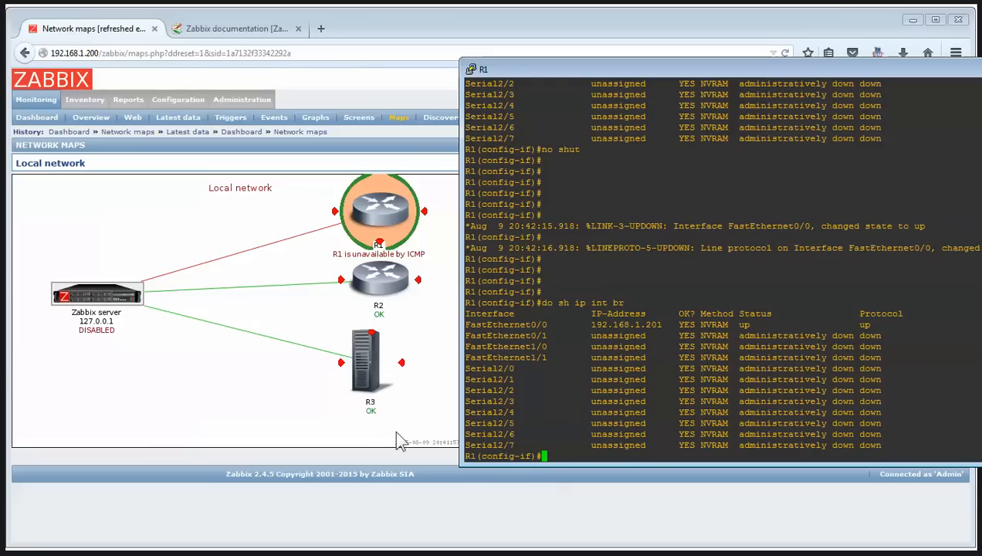
{"action": "left_click", "coordinate": [133, 212]}
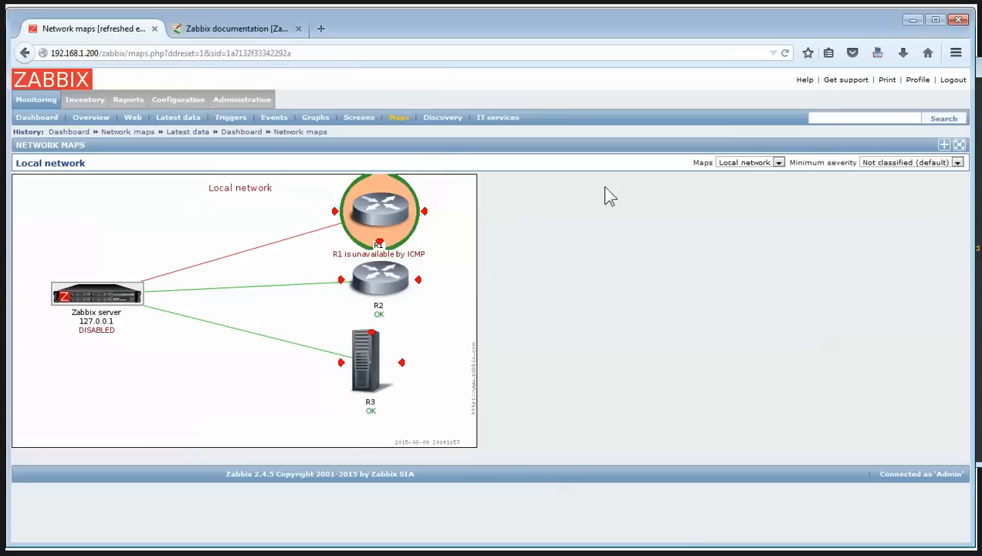
{"action": "left_click", "coordinate": [784, 54]}
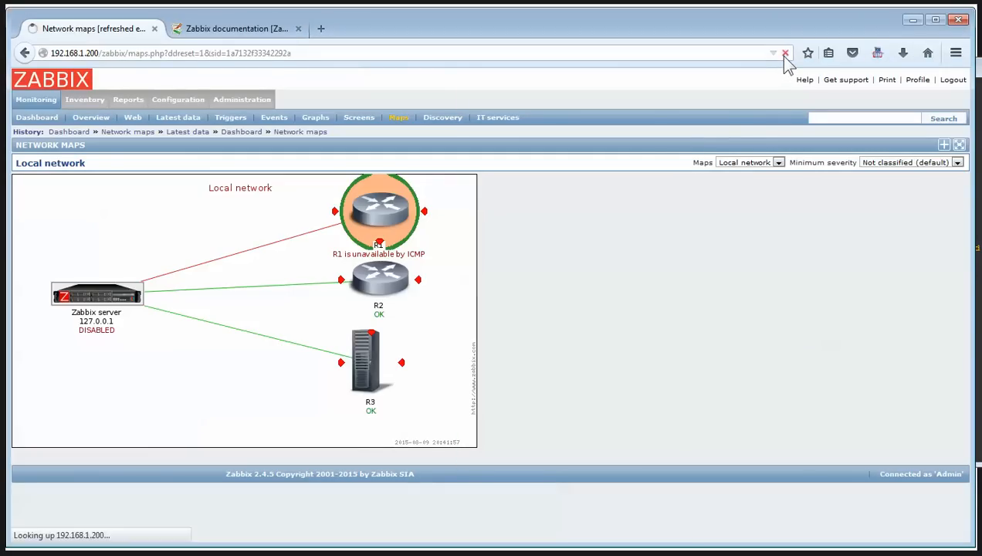
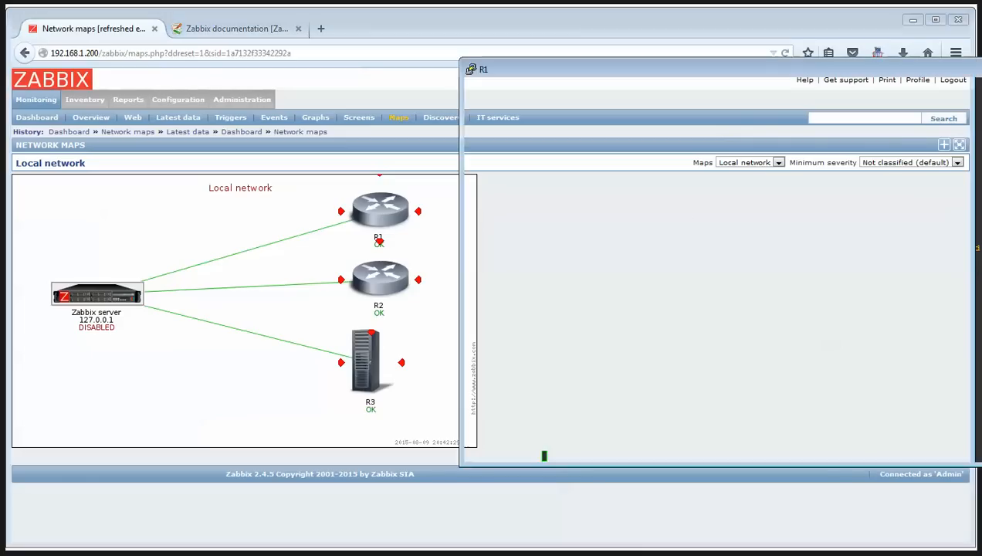
{"action": "left_click", "coordinate": [900, 24]}
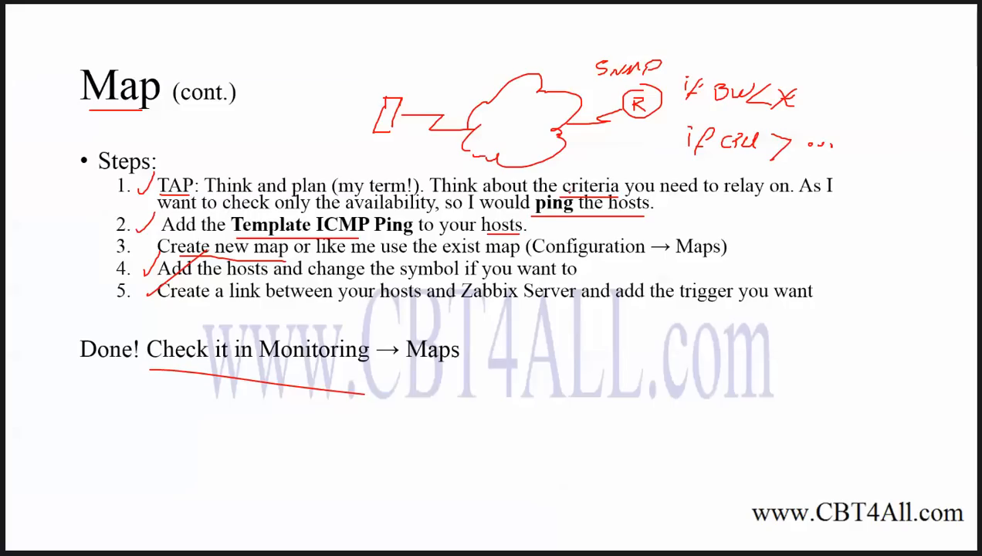
{"action": "key", "text": "Right"}
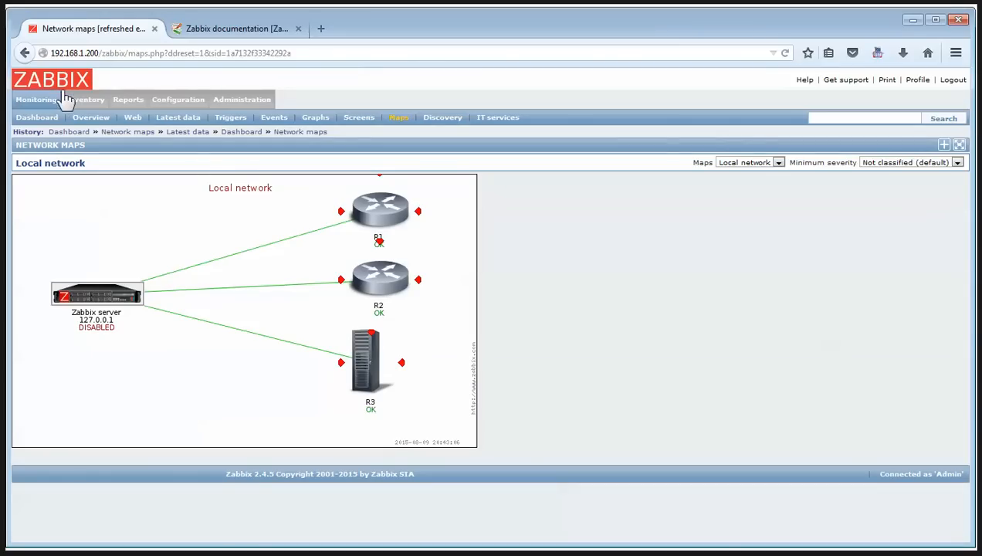
Step: Delete the Test screen from the screen configuration and confirm the deletion
{"action": "left_click", "coordinate": [178, 98]}
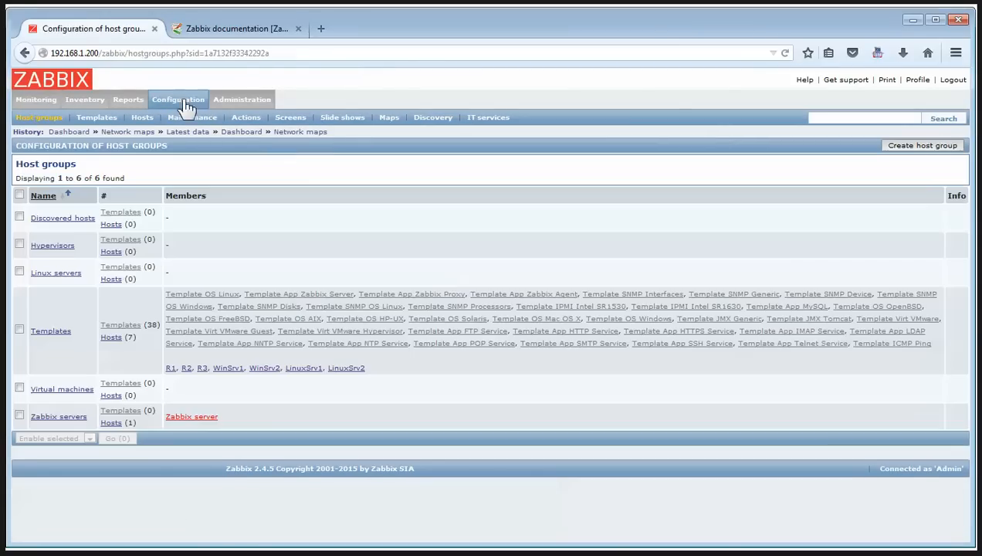
{"action": "left_click", "coordinate": [291, 118]}
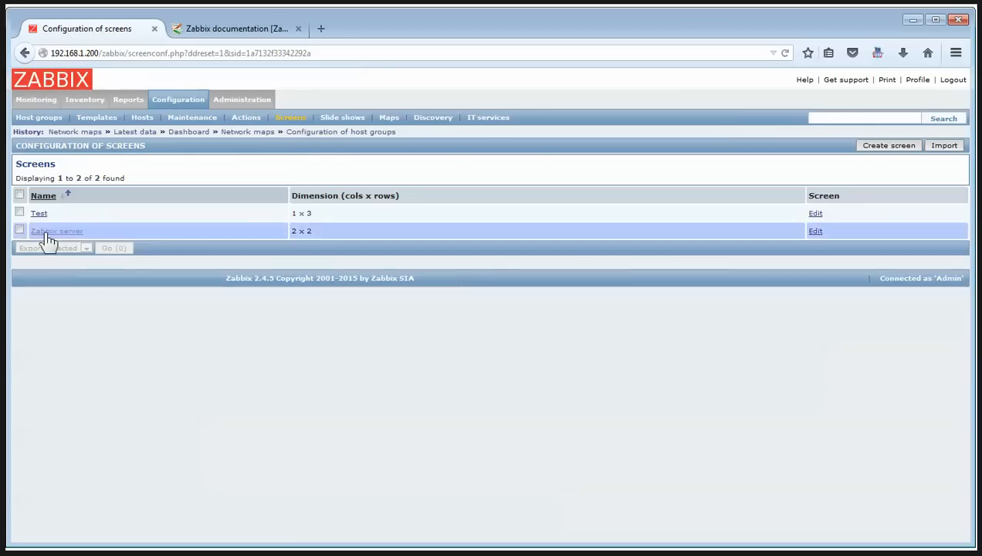
{"action": "left_click", "coordinate": [20, 212]}
{"action": "left_click", "coordinate": [77, 248]}
{"action": "left_click", "coordinate": [55, 265]}
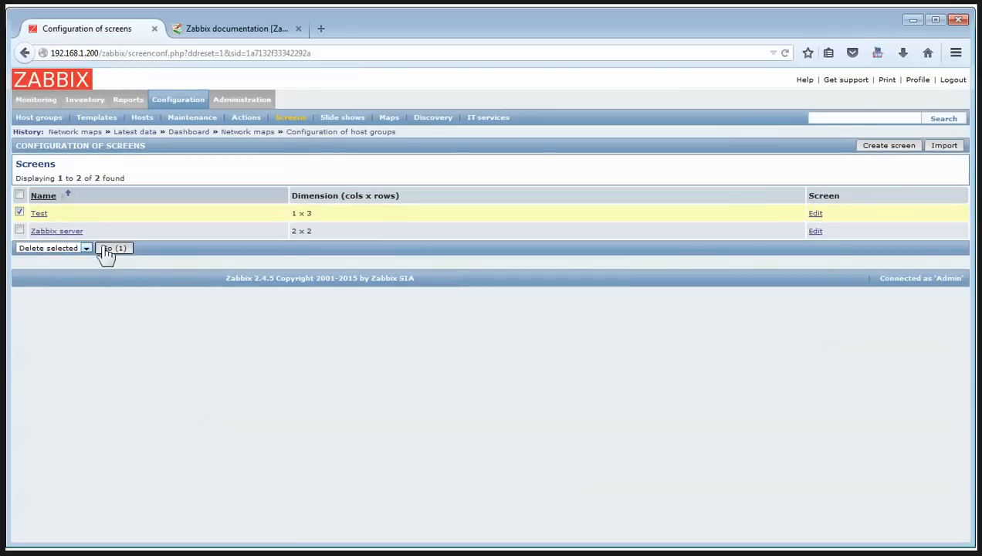
{"action": "left_click", "coordinate": [109, 248]}
{"action": "left_click", "coordinate": [470, 269]}
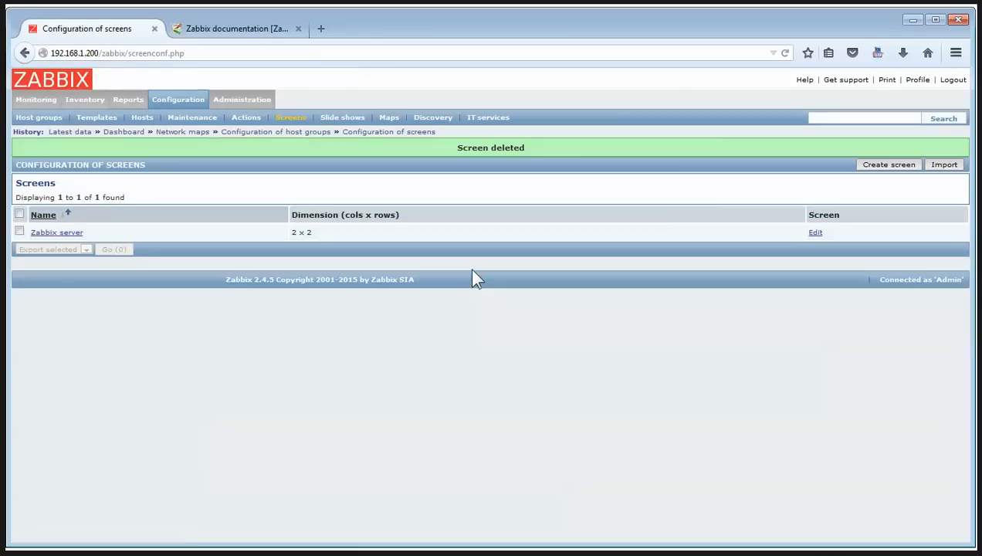
Step: Create a screen named R1-Interface with 2 columns and 2 rows
{"action": "left_click", "coordinate": [887, 166]}
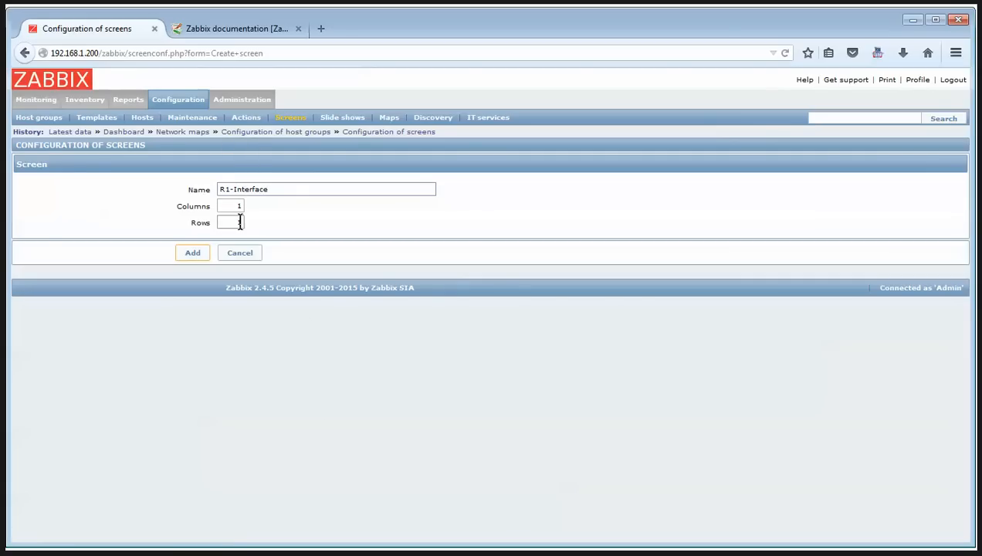
{"action": "key", "text": "Tab"}
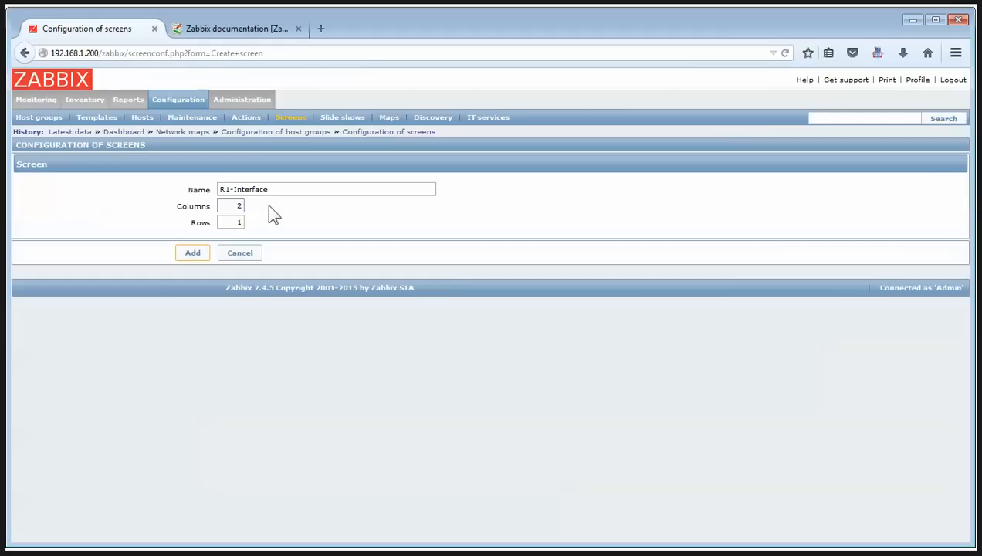
{"action": "key", "text": "Tab"}
{"action": "type", "text": "2"}
{"action": "left_click", "coordinate": [194, 253]}
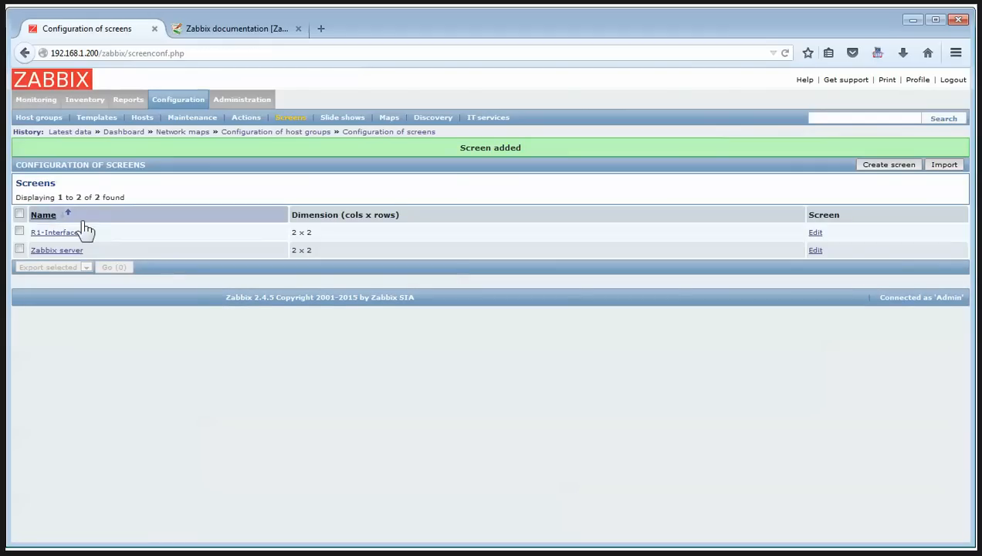
Step: Insert an extra row into the R1-Interface screen and add a Clock to the first cell of its first row
{"action": "left_click", "coordinate": [62, 233]}
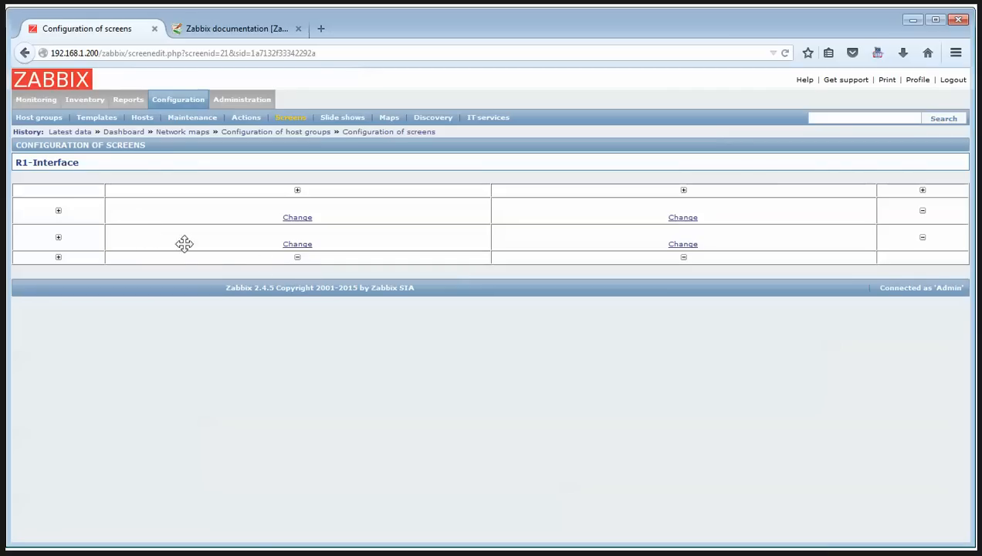
{"action": "left_click", "coordinate": [59, 238]}
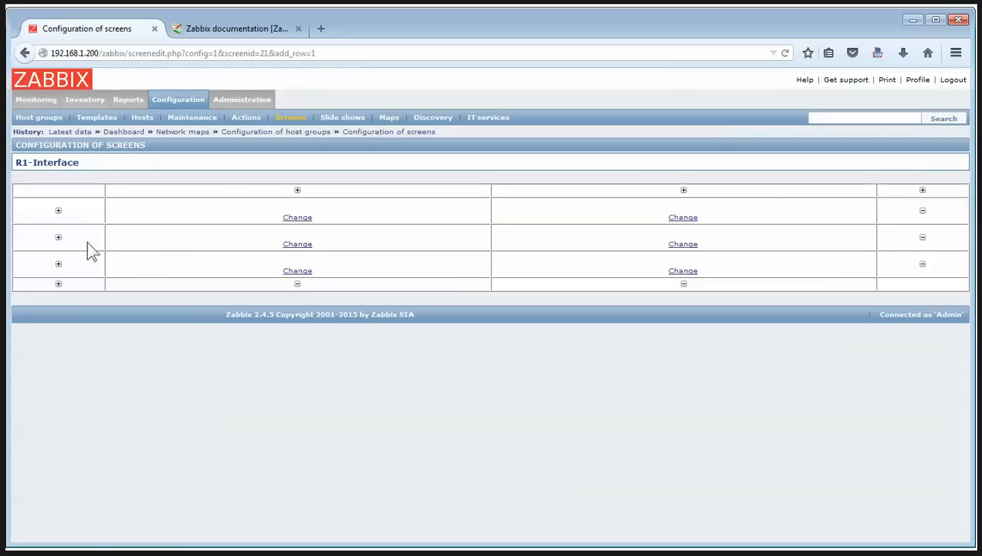
{"action": "left_click", "coordinate": [300, 219]}
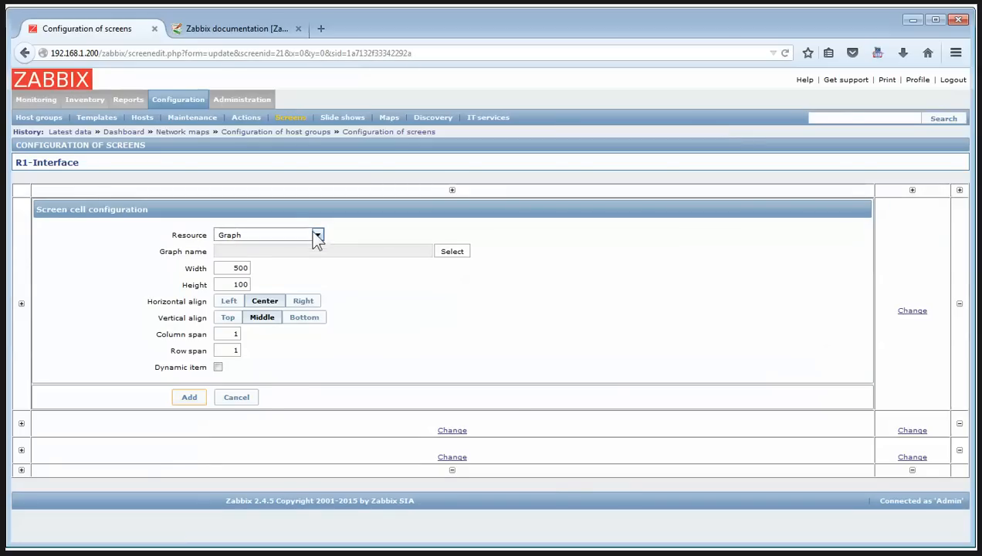
{"action": "left_click", "coordinate": [318, 235]}
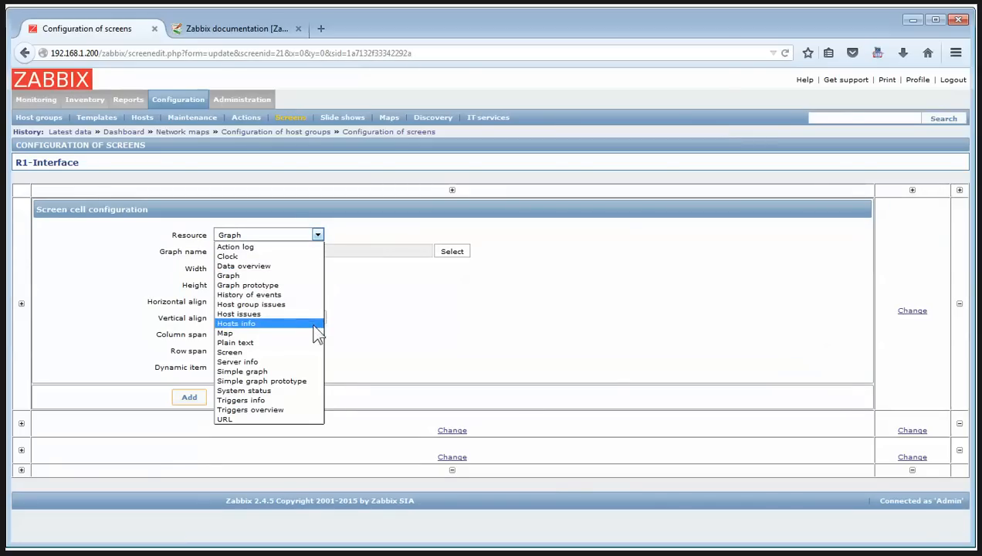
{"action": "left_click", "coordinate": [270, 255]}
{"action": "left_click", "coordinate": [191, 380]}
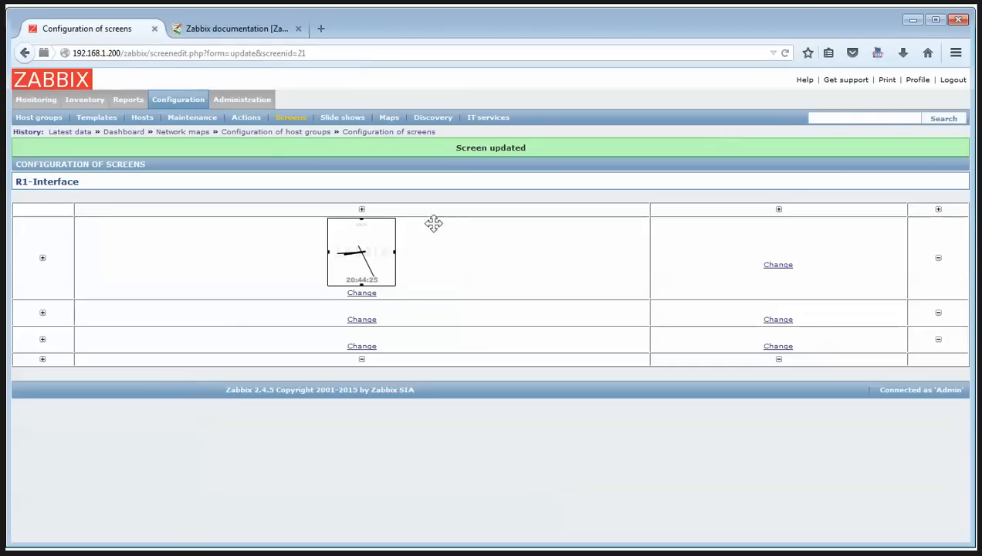
Step: Add R1's graph "Traffic on interface FastEthernet0/0" to the cell beside the clock
{"action": "left_click", "coordinate": [789, 266]}
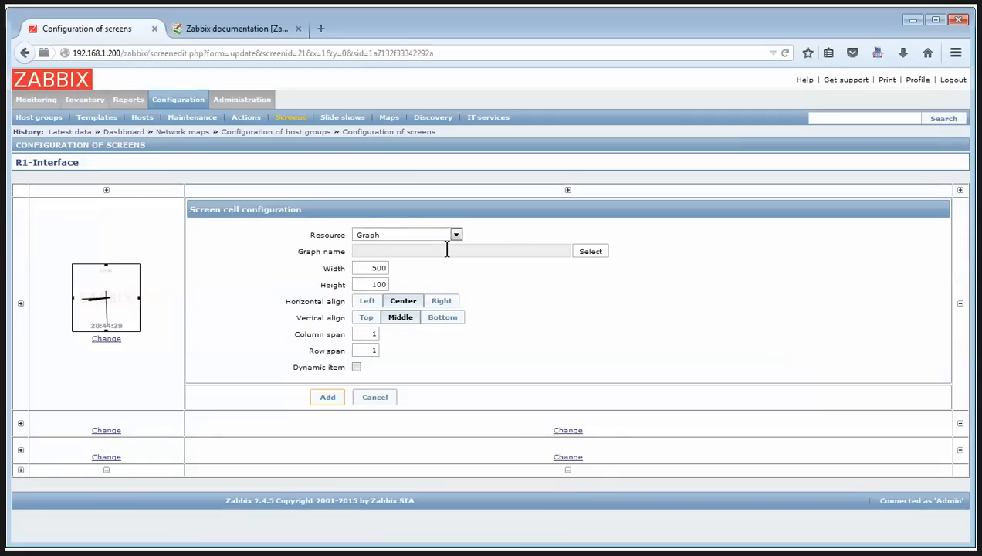
{"action": "left_click", "coordinate": [590, 253]}
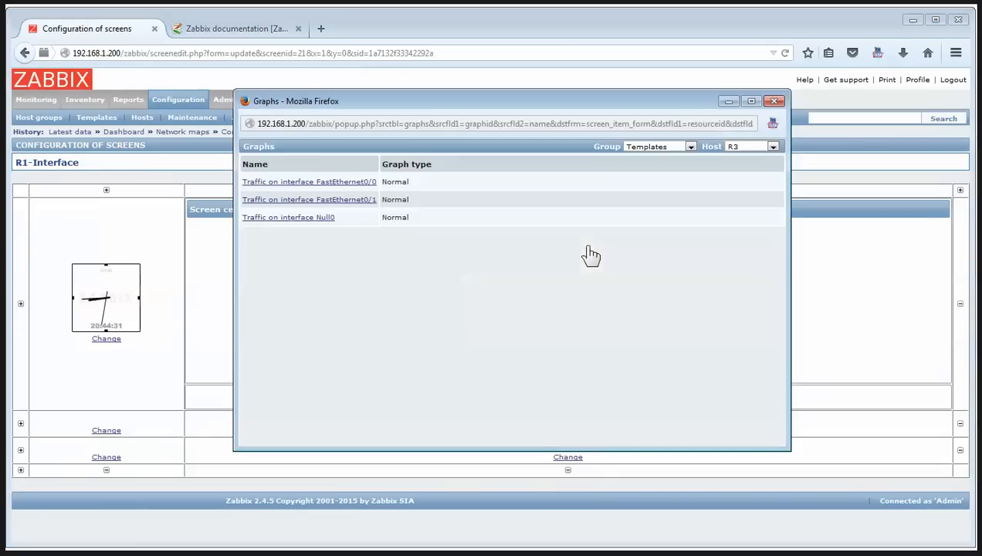
{"action": "left_click", "coordinate": [751, 146]}
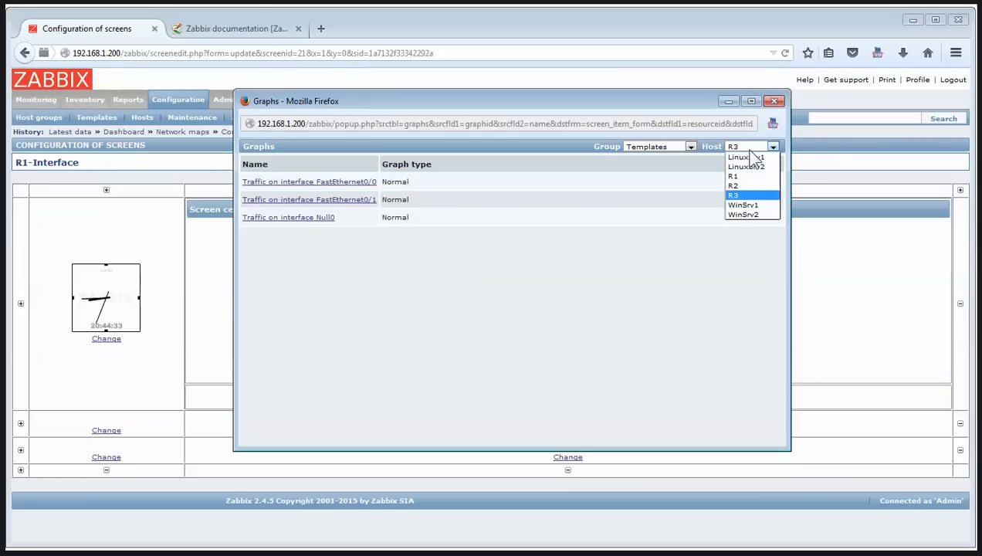
{"action": "left_click", "coordinate": [749, 174]}
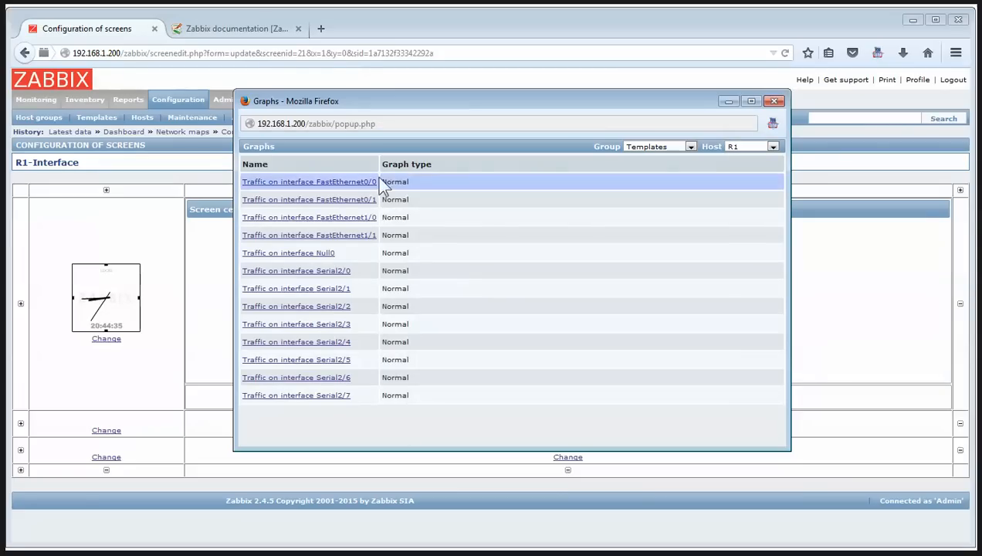
{"action": "left_click", "coordinate": [323, 184]}
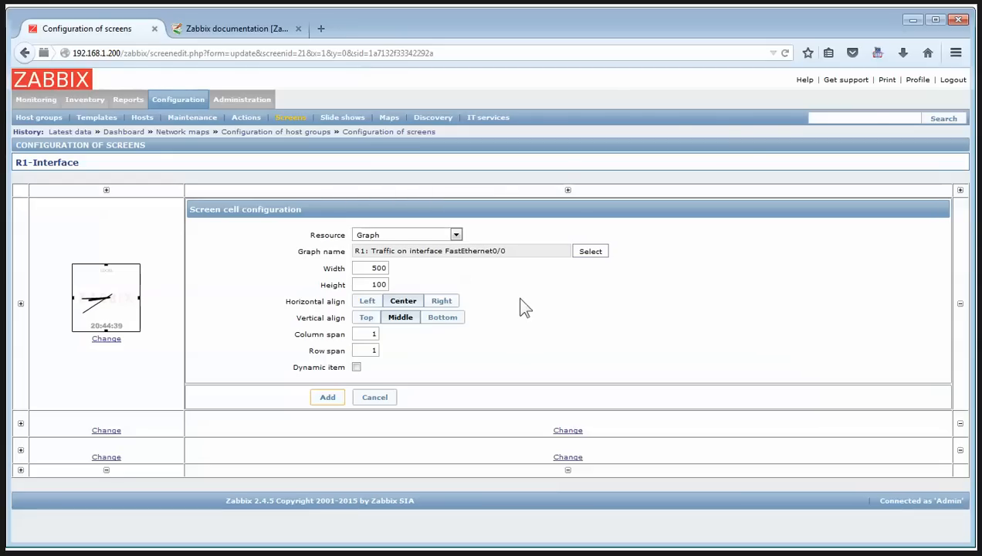
{"action": "left_click", "coordinate": [327, 398]}
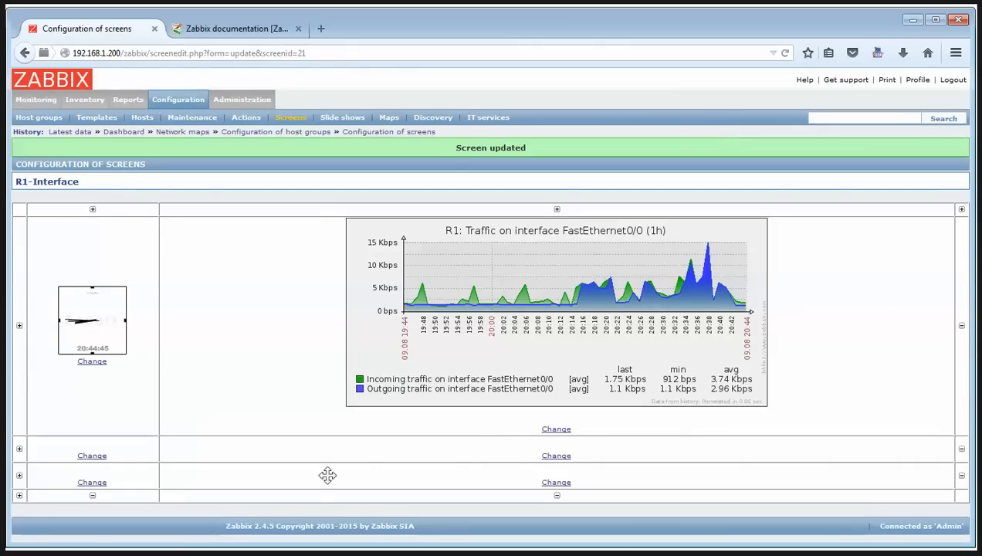
Step: Add R2's graph "Traffic on interface FastEthernet0/0" to the second row's cell, directly below the R1 graph
{"action": "left_click", "coordinate": [556, 457]}
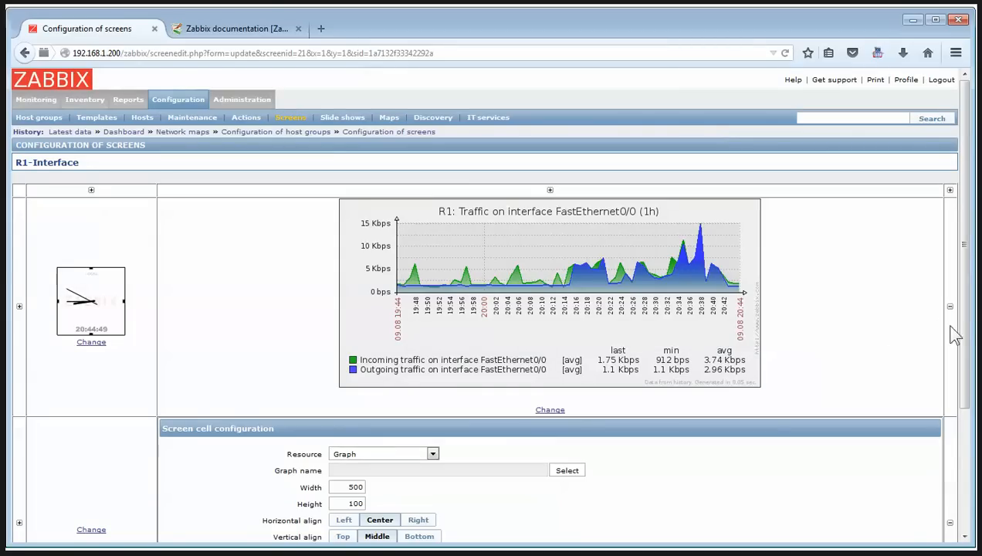
{"action": "left_click_drag", "start_coordinate": [965, 325], "coordinate": [954, 429]}
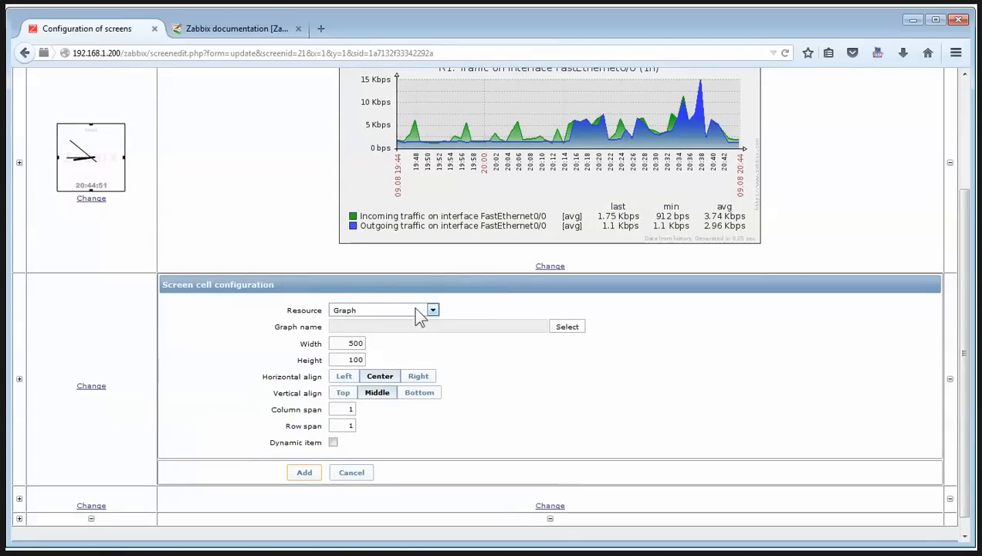
{"action": "left_click", "coordinate": [565, 328]}
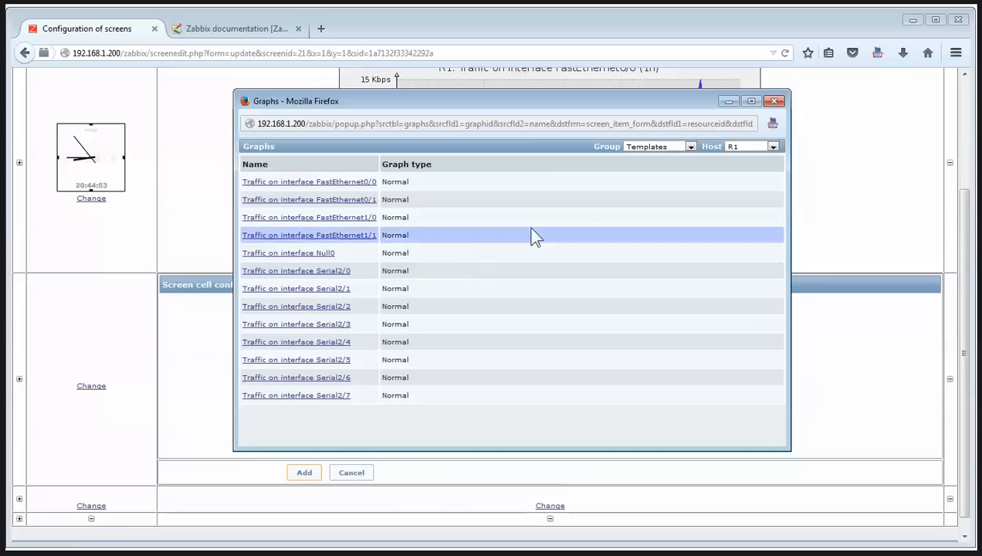
{"action": "left_click", "coordinate": [736, 147]}
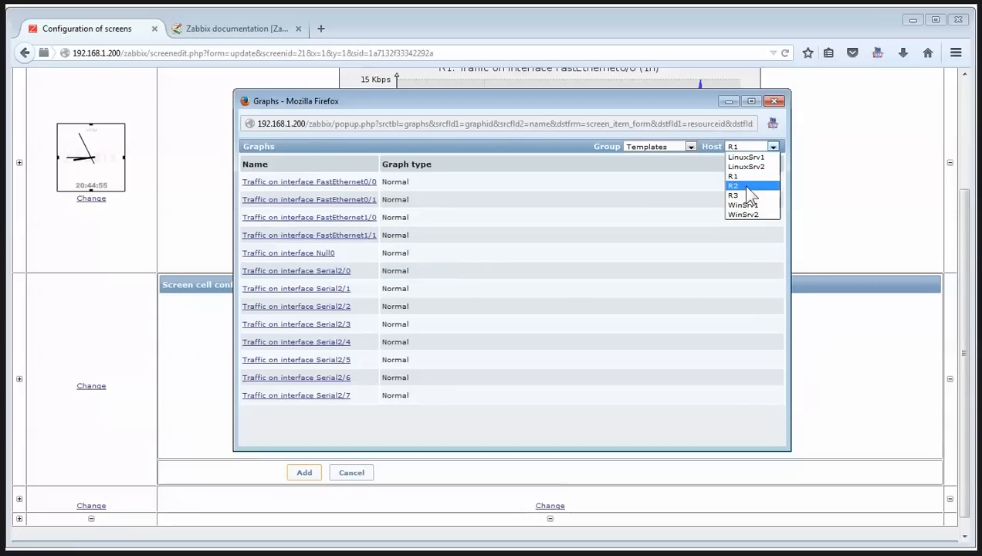
{"action": "left_click", "coordinate": [738, 189]}
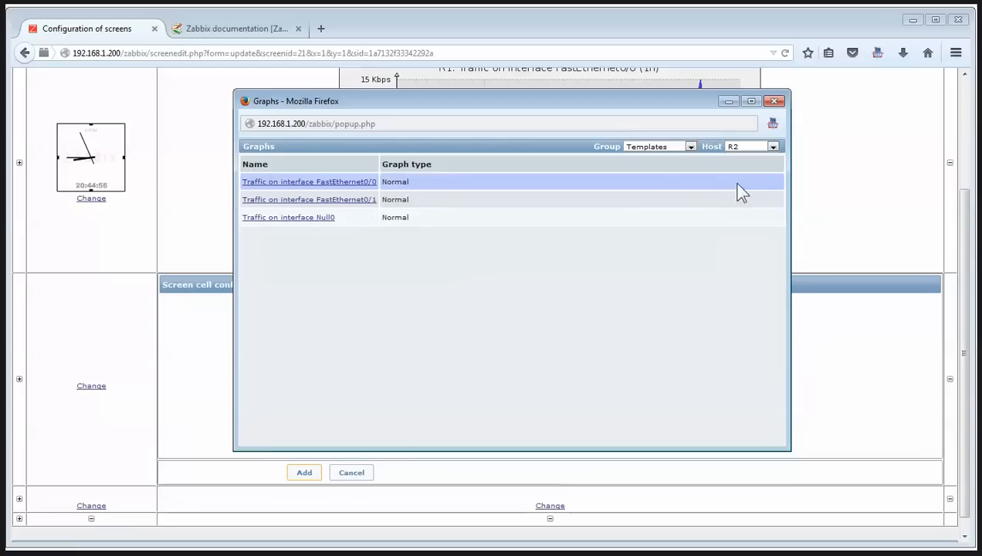
{"action": "left_click", "coordinate": [350, 188]}
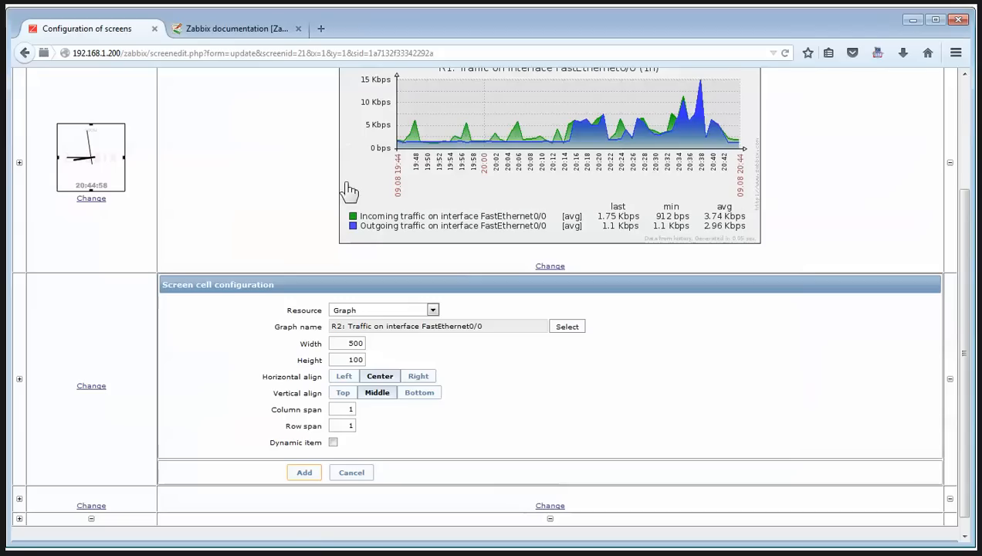
{"action": "left_click", "coordinate": [304, 473]}
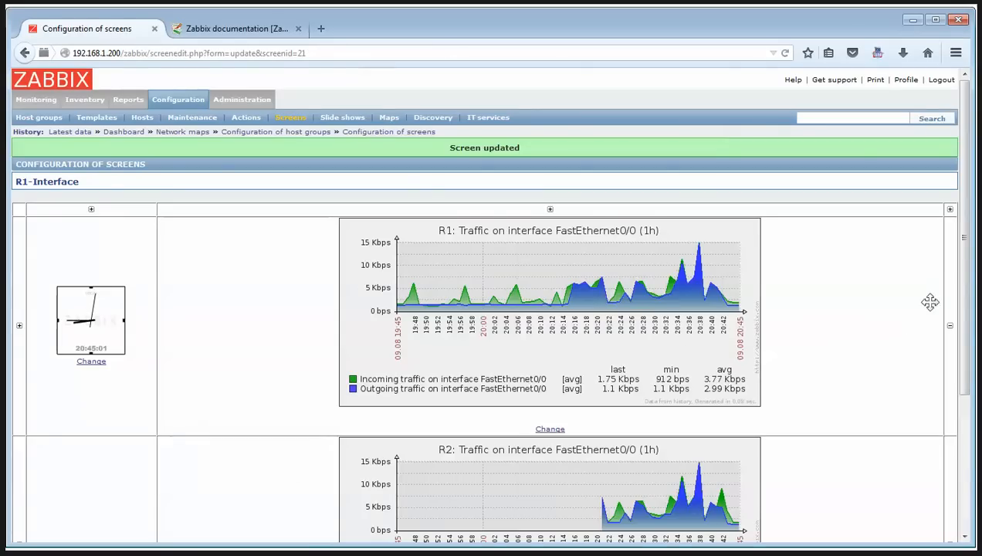
Step: Rename the R1-Interface screen to "R1, R2 -Interface" and save the update
{"action": "left_click_drag", "start_coordinate": [968, 264], "coordinate": [972, 200]}
{"action": "left_click", "coordinate": [286, 121]}
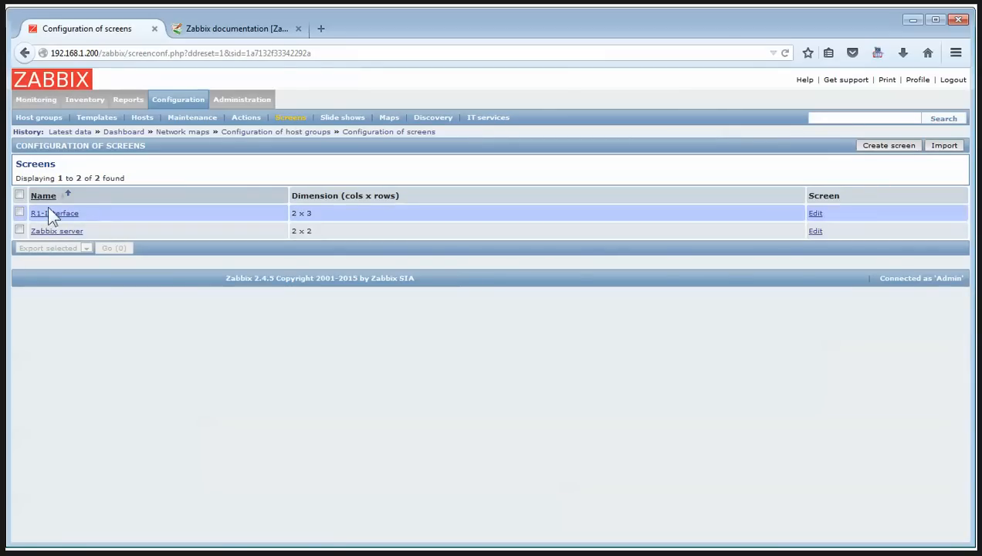
{"action": "left_click", "coordinate": [814, 214]}
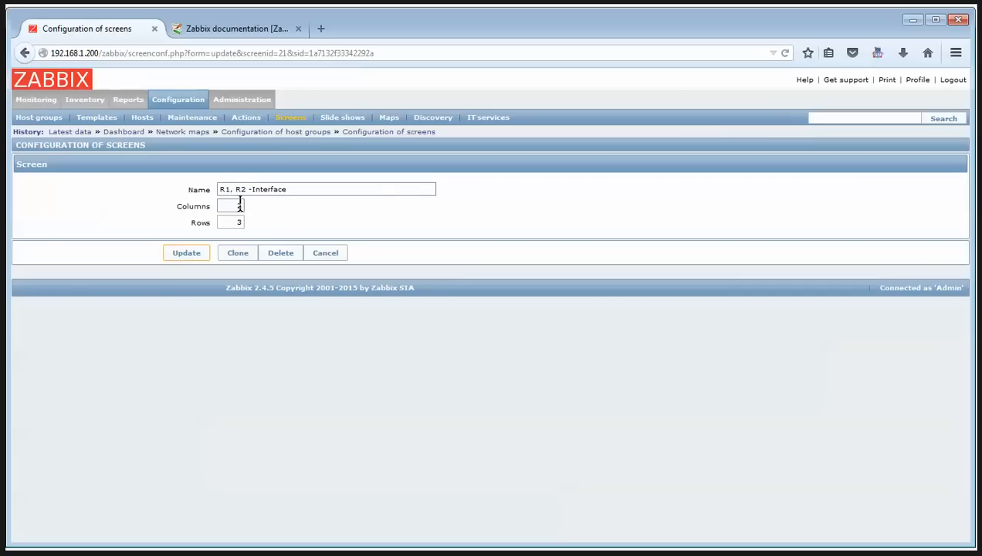
{"action": "left_click", "coordinate": [190, 253]}
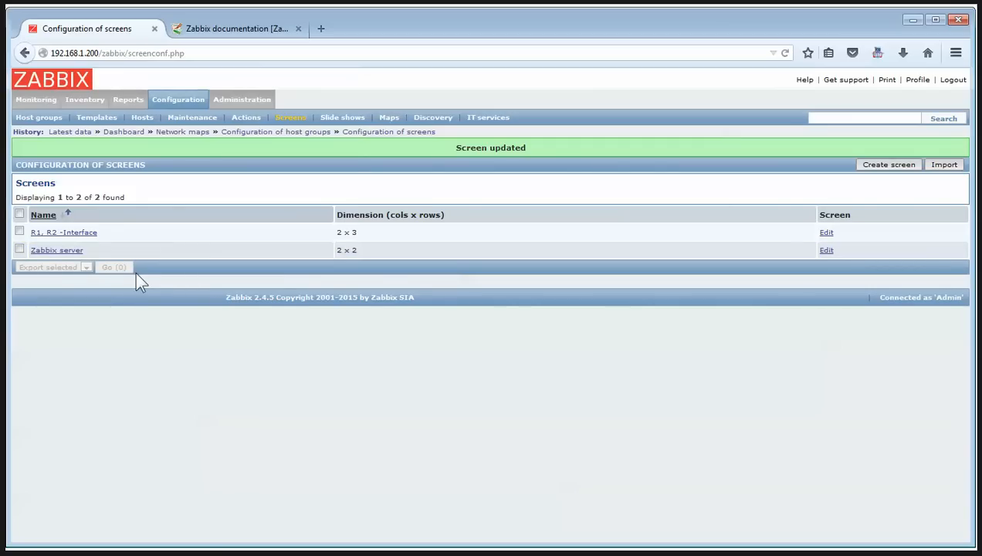
Step: View the R1, R2 -Interface screen in monitoring, examining its clock, both traffic graphs and the list of available screens
{"action": "left_click", "coordinate": [36, 100]}
{"action": "left_click", "coordinate": [360, 119]}
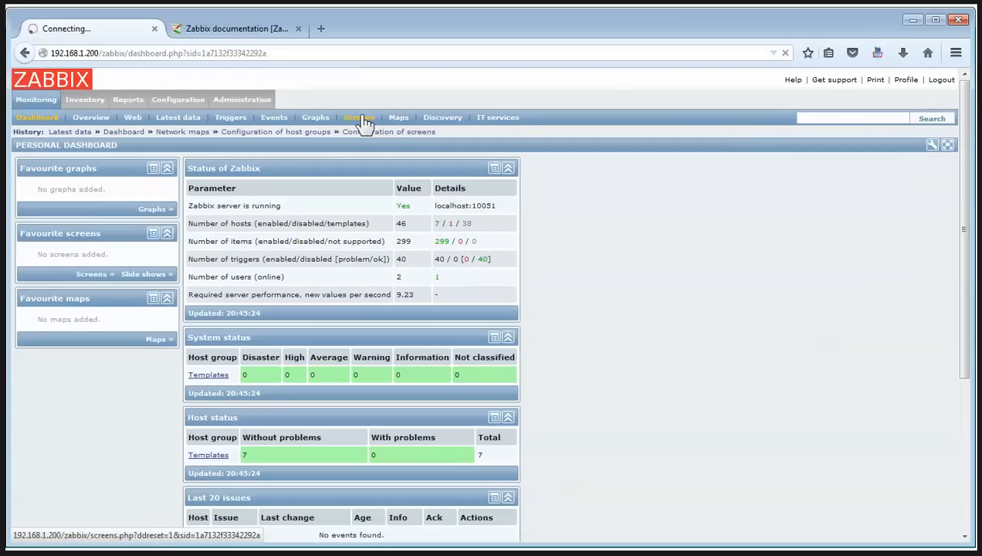
{"action": "left_click_drag", "start_coordinate": [973, 190], "coordinate": [925, 278]}
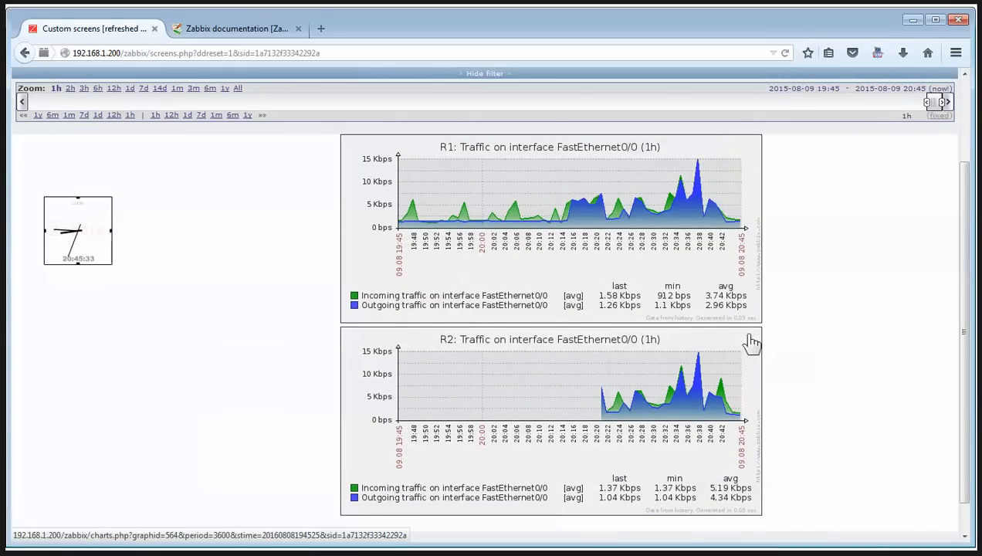
{"action": "left_click_drag", "start_coordinate": [967, 337], "coordinate": [976, 320]}
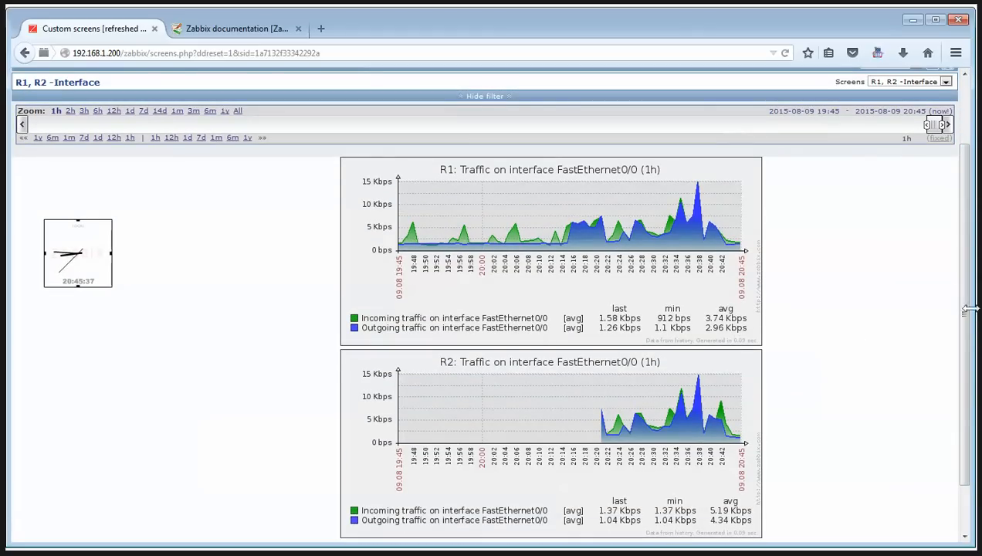
{"action": "scroll", "coordinate": [967, 204], "scroll_direction": "up", "scroll_amount": 2}
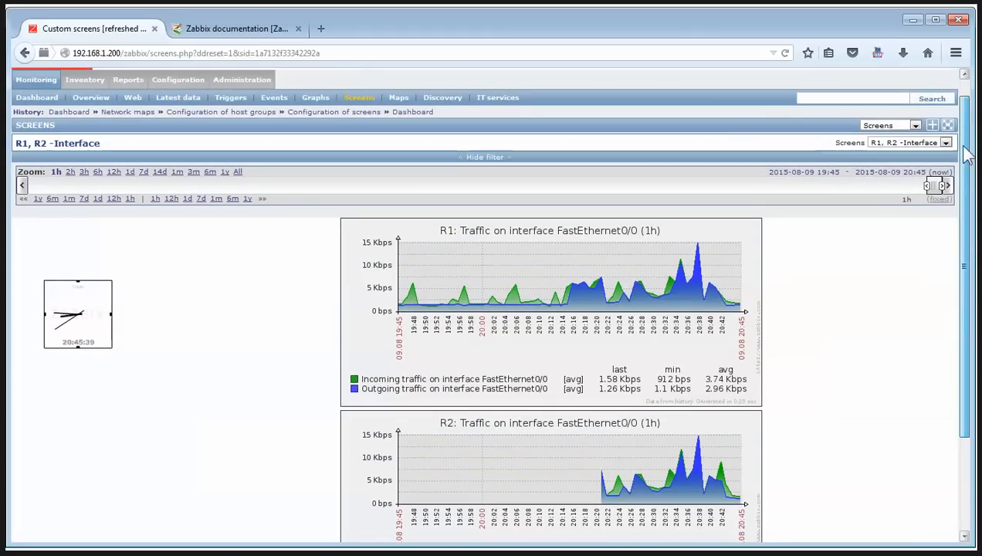
{"action": "left_click", "coordinate": [907, 144]}
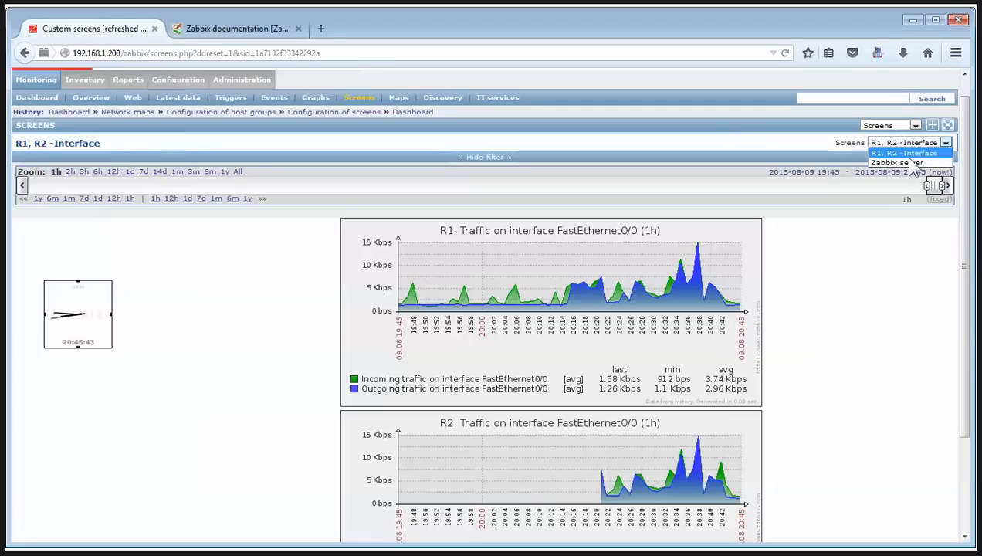
{"action": "left_click", "coordinate": [787, 143]}
{"action": "left_click", "coordinate": [357, 98]}
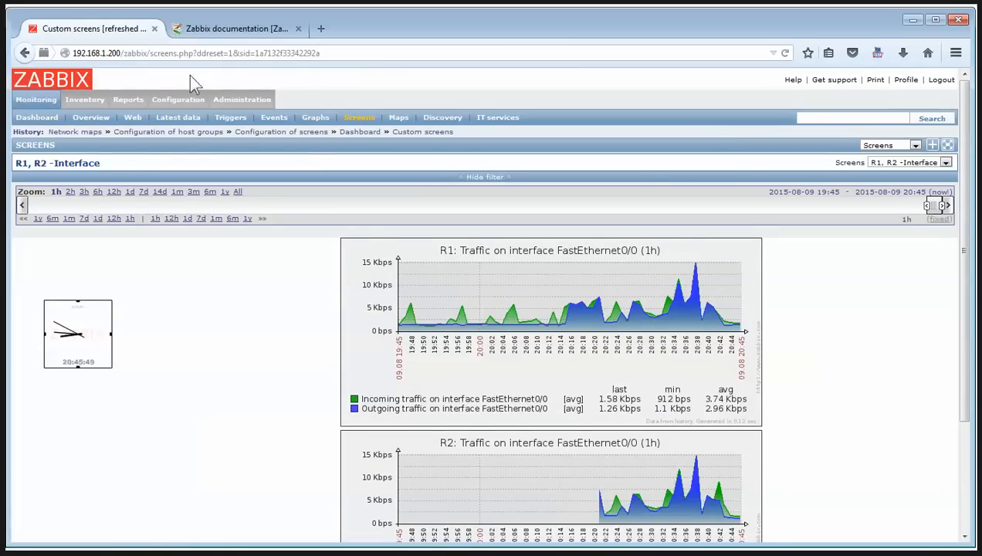
Step: Create a new screen named Screen2 with one column and one row, and save its properties
{"action": "left_click", "coordinate": [184, 99]}
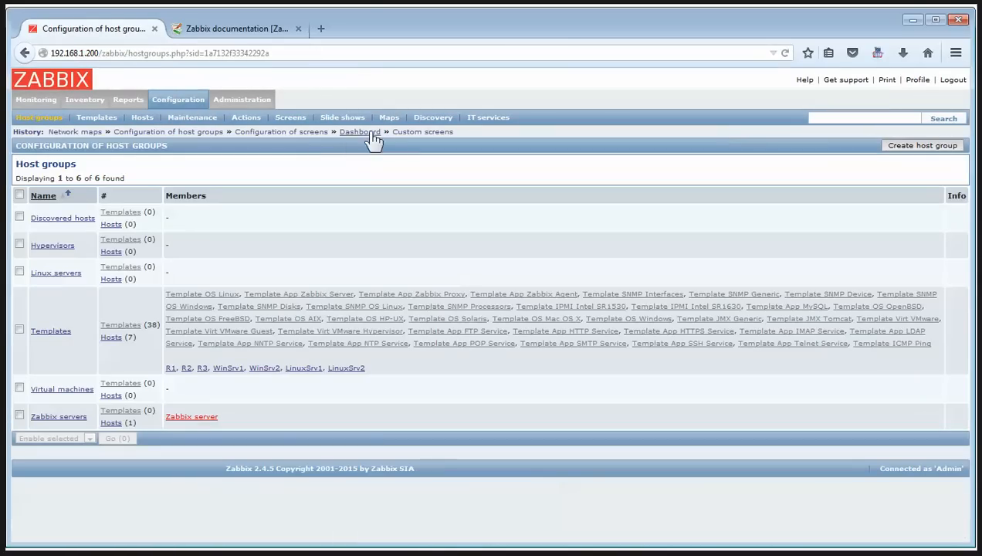
{"action": "left_click", "coordinate": [297, 121]}
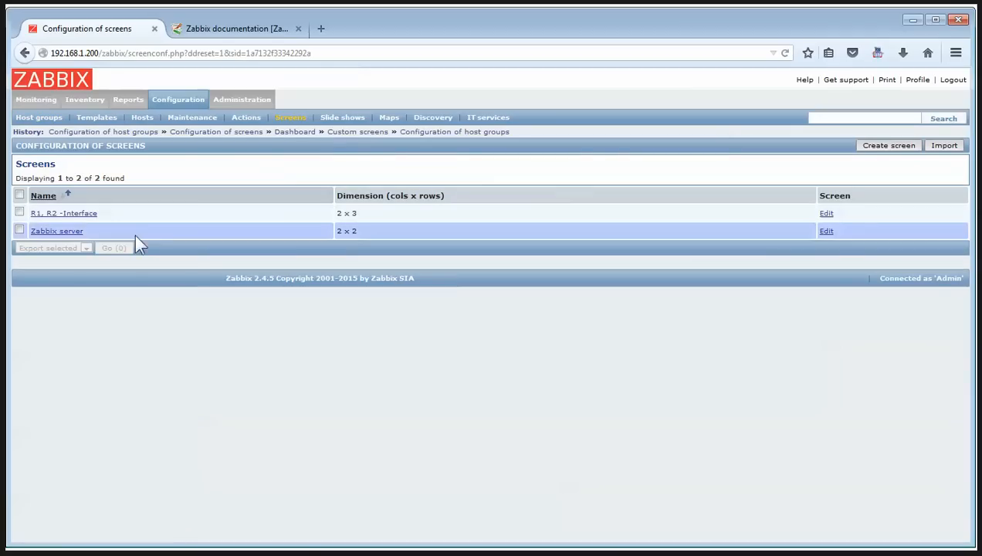
{"action": "left_click", "coordinate": [893, 151]}
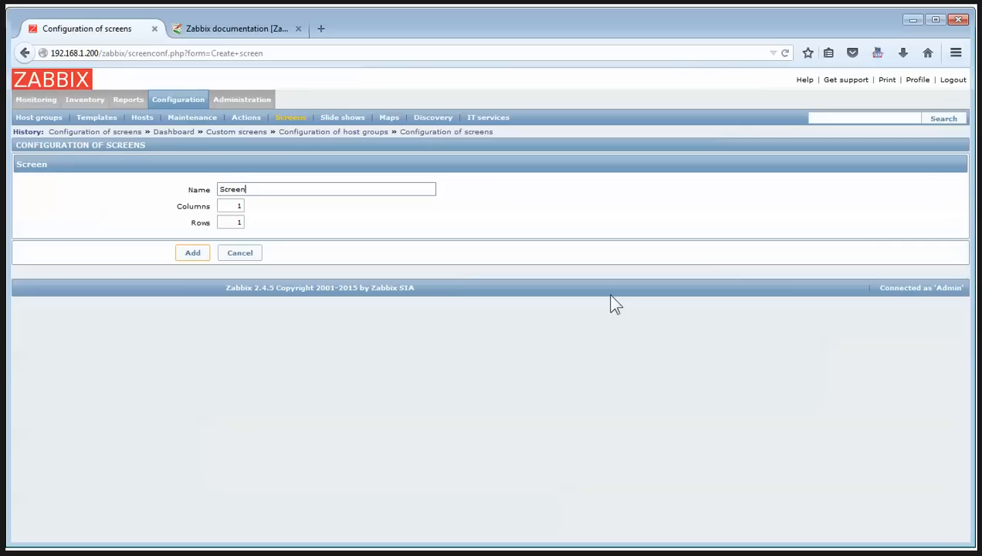
{"action": "left_click", "coordinate": [193, 256]}
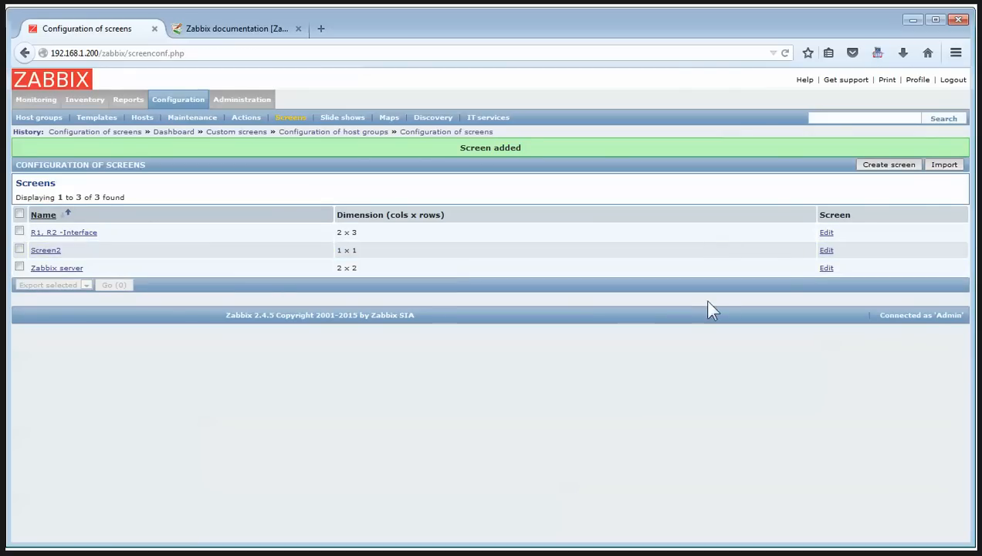
{"action": "left_click", "coordinate": [827, 252]}
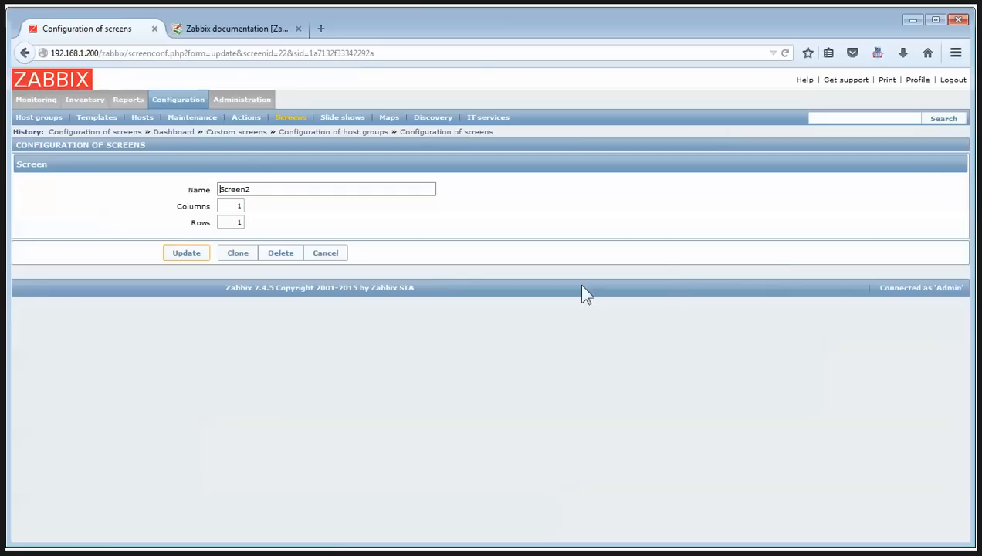
{"action": "left_click", "coordinate": [184, 255]}
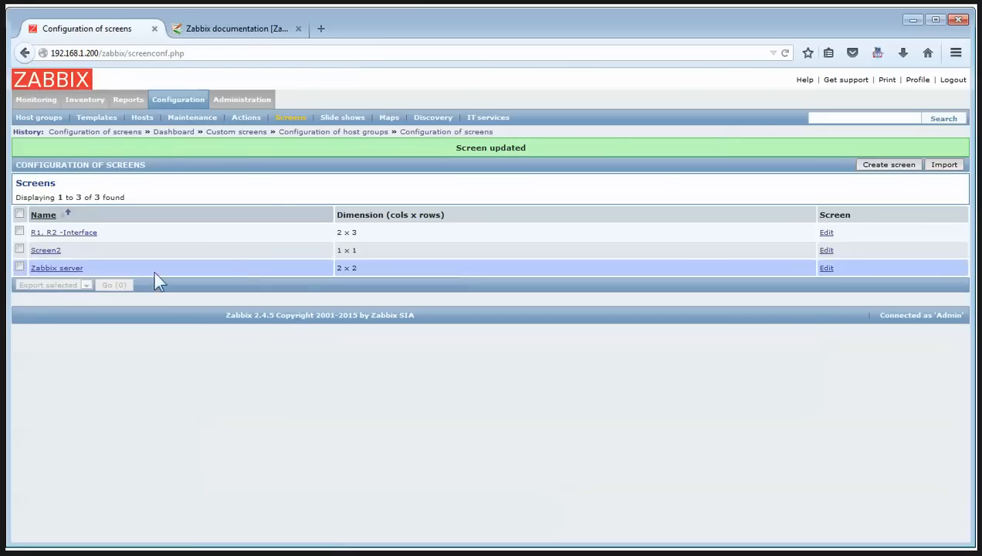
Step: Fill Screen2's only cell with a Triggers info resource for the Templates host group
{"action": "left_click", "coordinate": [48, 251]}
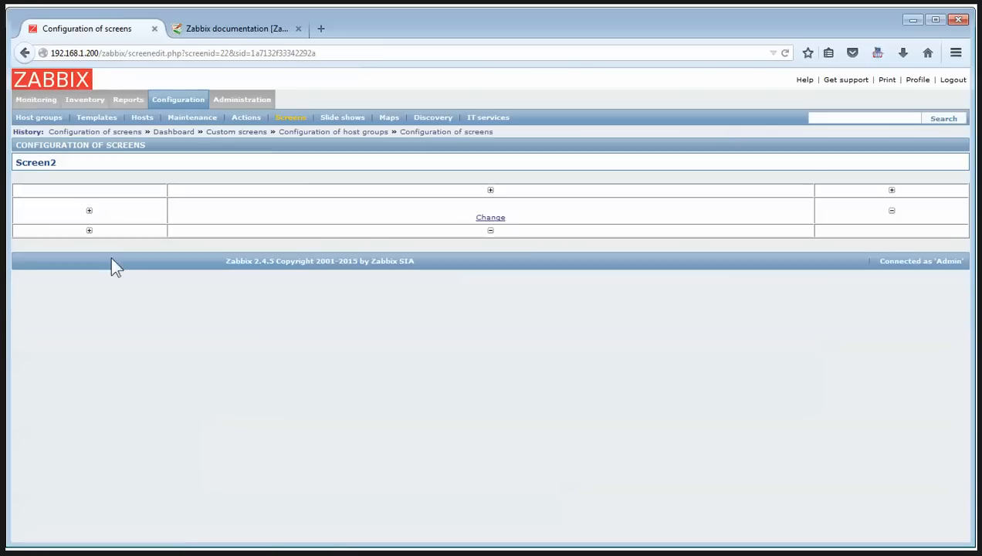
{"action": "left_click", "coordinate": [498, 220]}
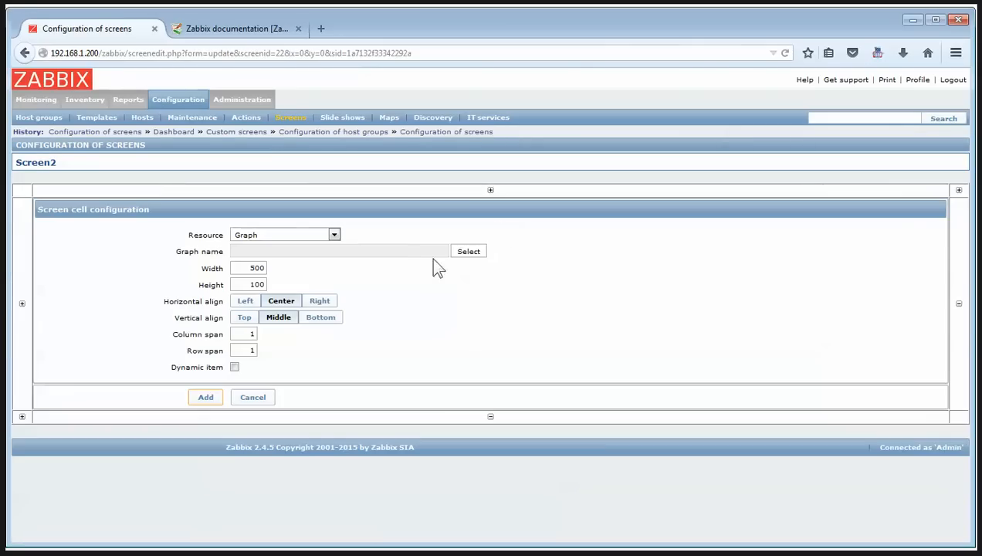
{"action": "left_click", "coordinate": [272, 234]}
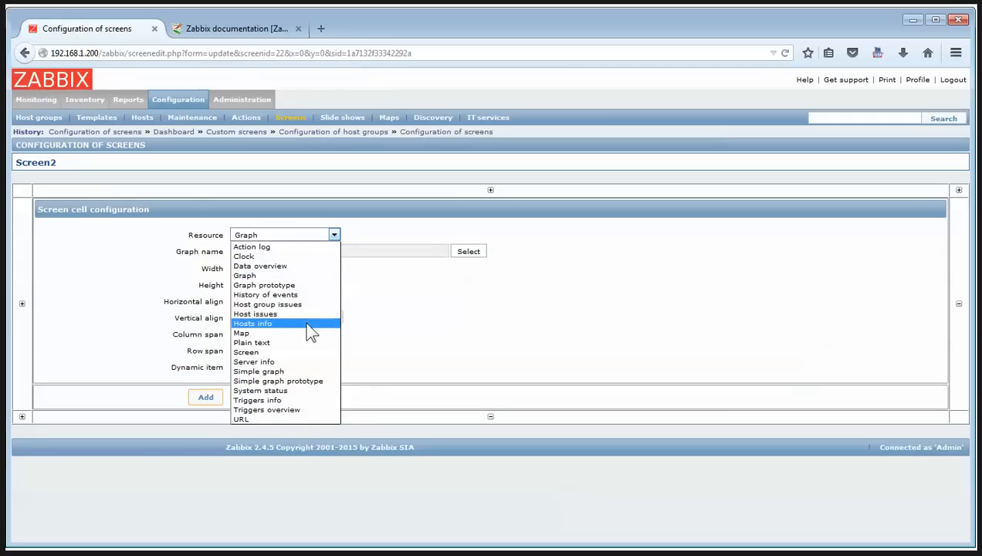
{"action": "left_click", "coordinate": [297, 401]}
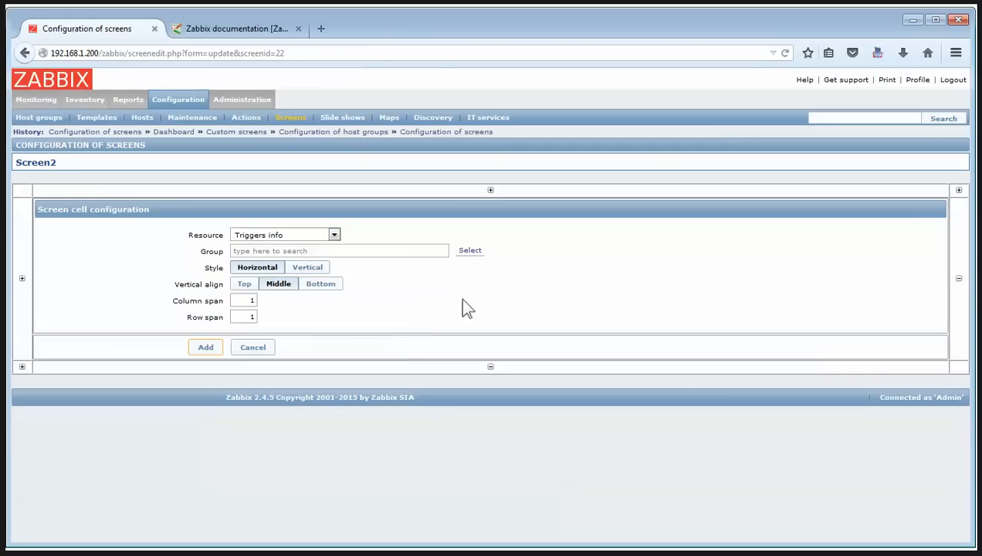
{"action": "left_click", "coordinate": [464, 252]}
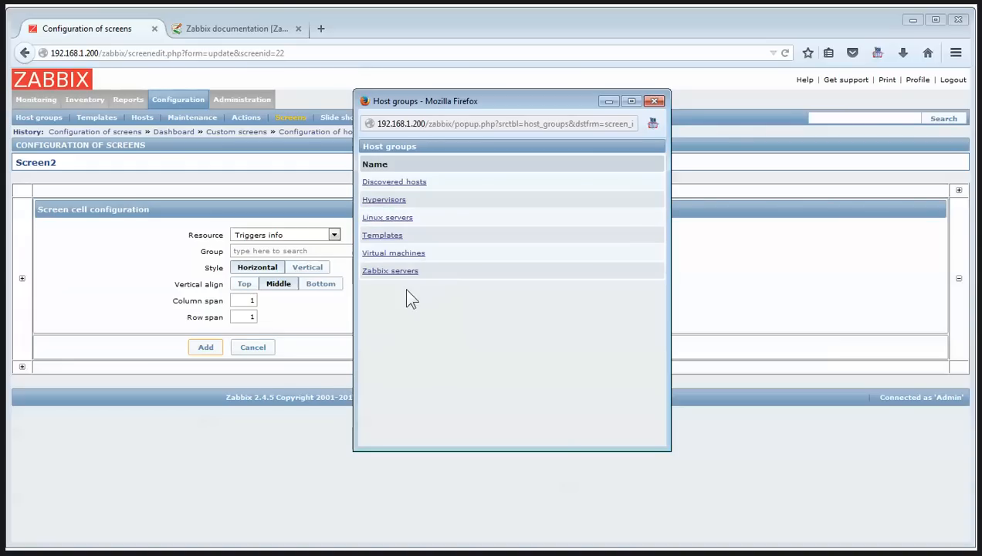
{"action": "left_click", "coordinate": [388, 241]}
{"action": "left_click", "coordinate": [207, 350]}
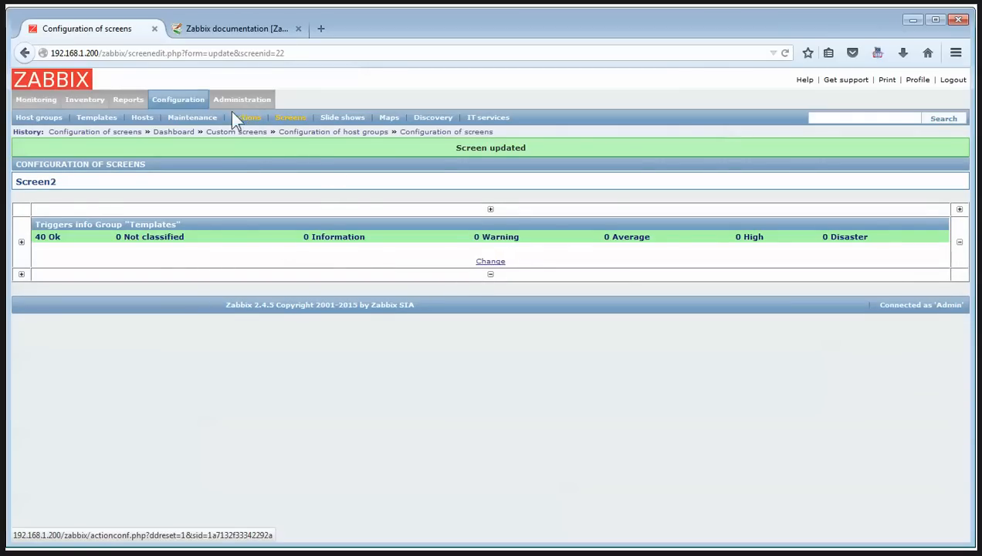
Step: View the custom screens in monitoring, alternating between Screen2 and R1, R2 -Interface to compare their contents
{"action": "left_click", "coordinate": [43, 101]}
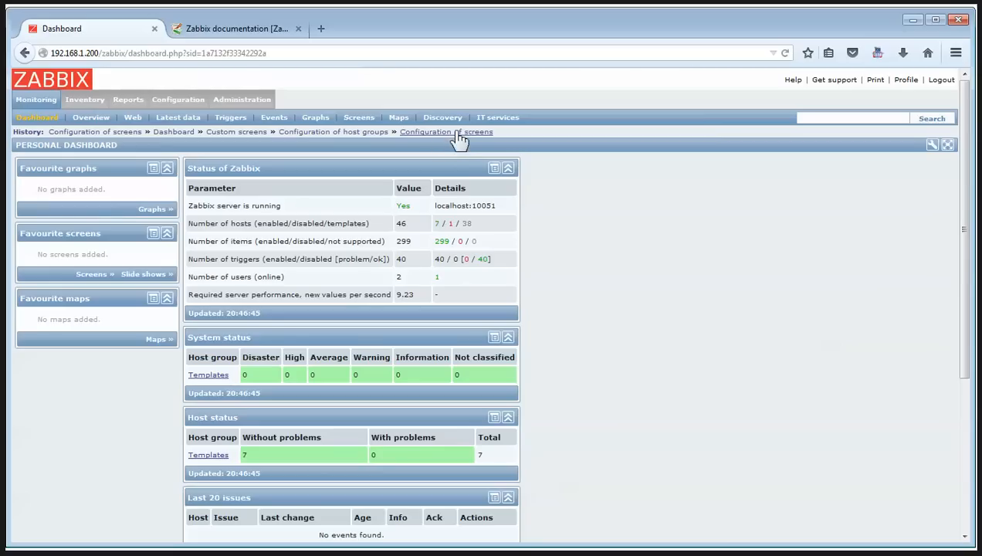
{"action": "left_click", "coordinate": [360, 118]}
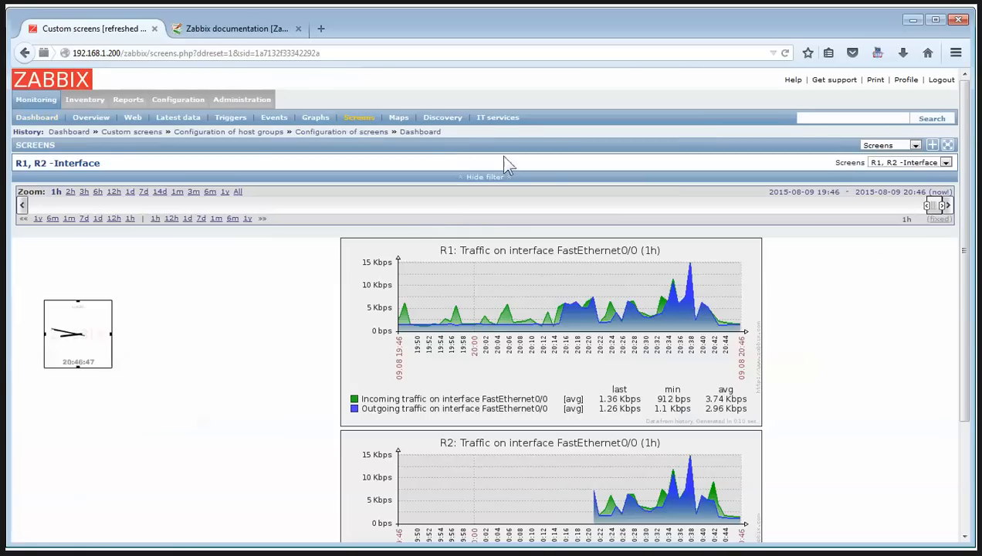
{"action": "left_click", "coordinate": [944, 162]}
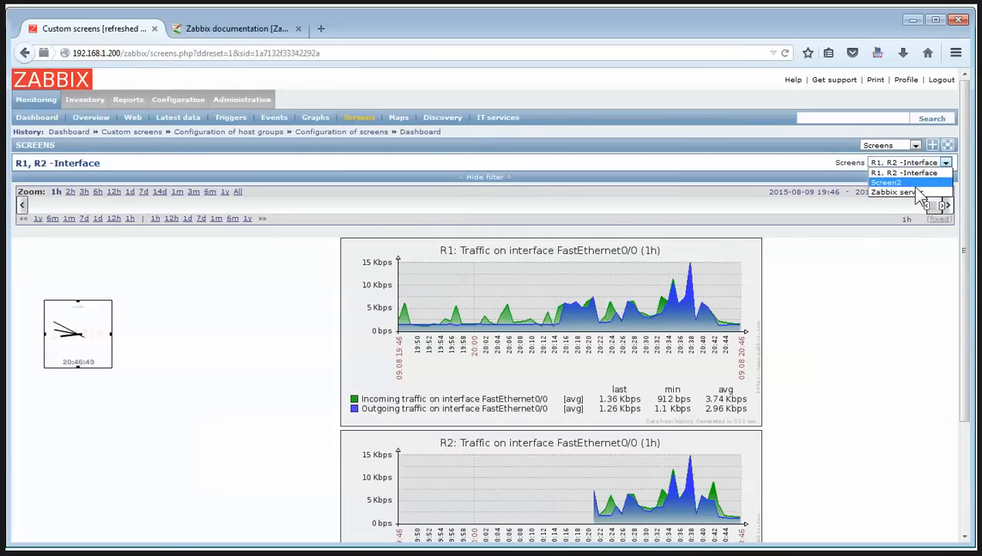
{"action": "left_click", "coordinate": [921, 183]}
{"action": "left_click", "coordinate": [923, 163]}
{"action": "left_click", "coordinate": [917, 173]}
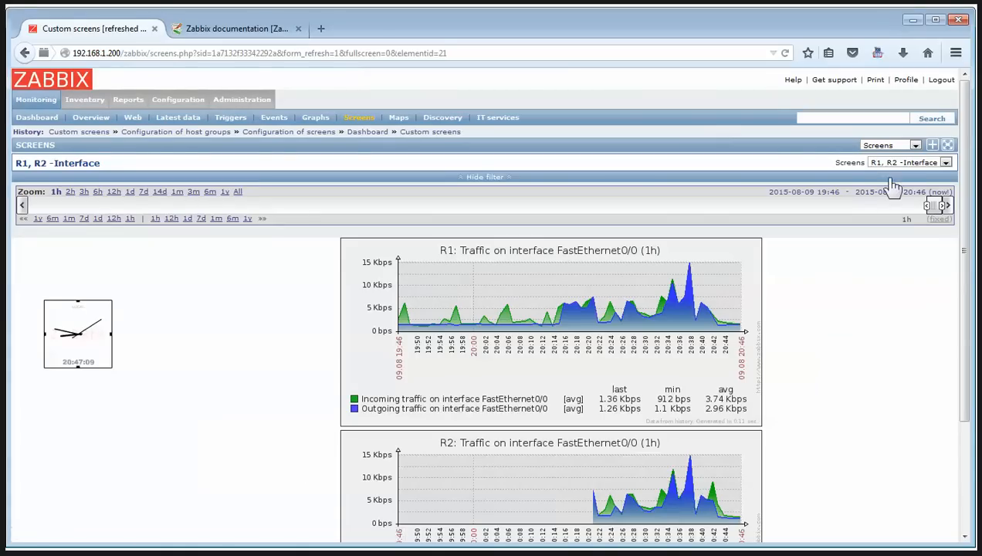
{"action": "left_click", "coordinate": [896, 167]}
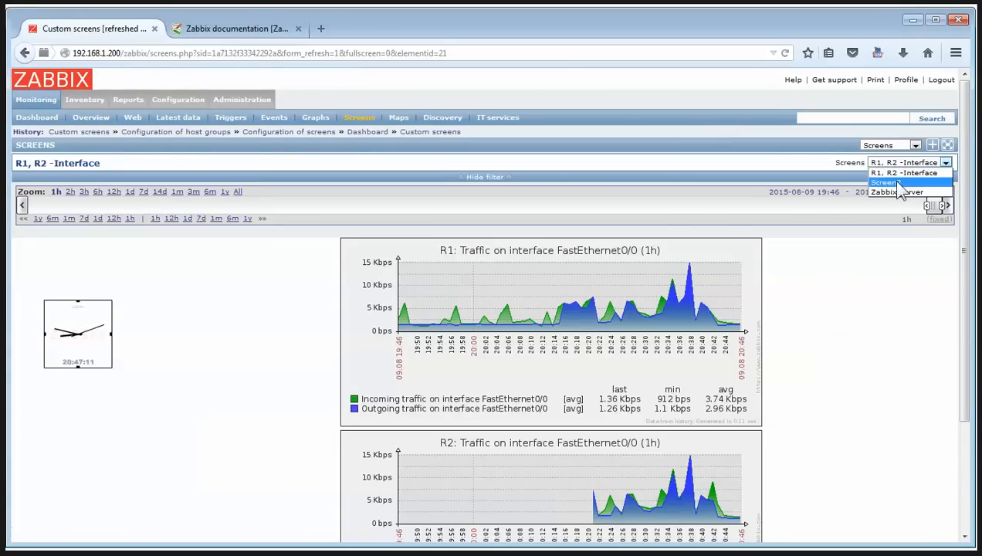
{"action": "left_click", "coordinate": [900, 189]}
{"action": "left_click", "coordinate": [897, 166]}
{"action": "left_click", "coordinate": [905, 180]}
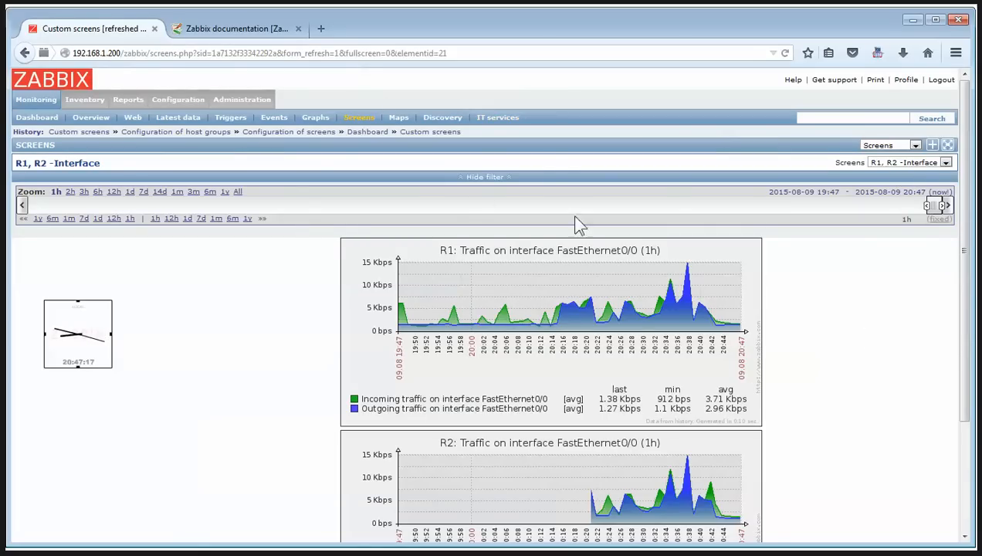
{"action": "left_click", "coordinate": [913, 21]}
{"action": "key", "text": "Right"}
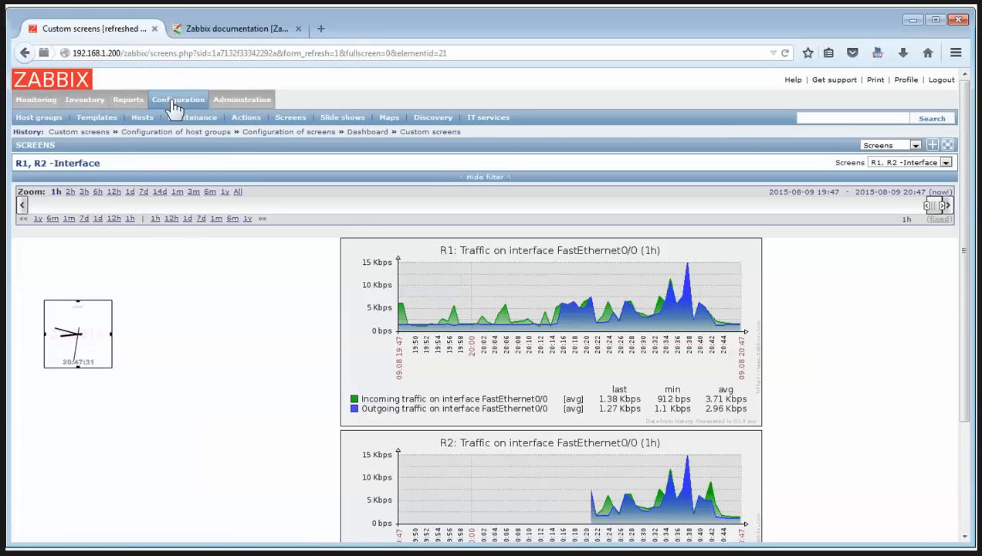
Step: Start a new slide show configuration named "R1-R2&Triggers"
{"action": "left_click", "coordinate": [176, 108]}
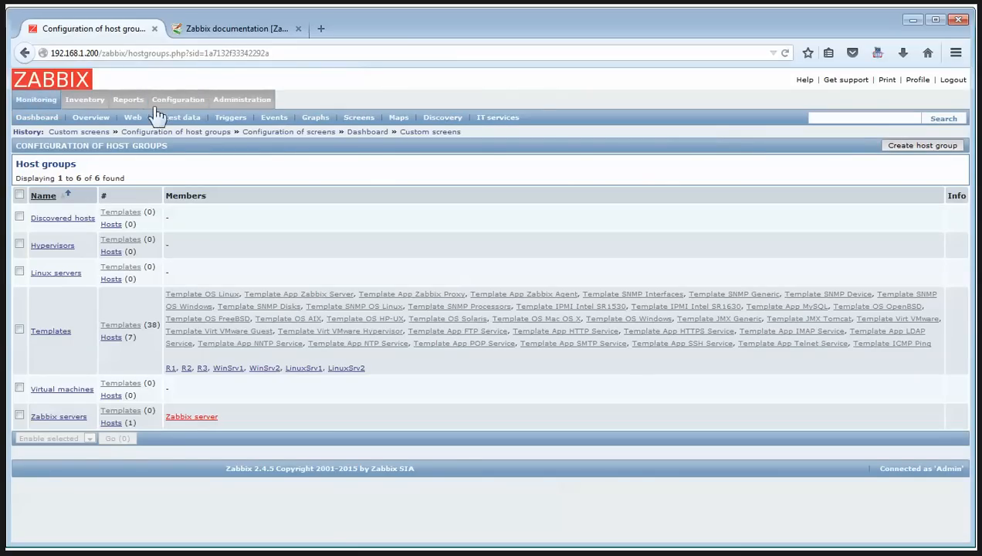
{"action": "left_click", "coordinate": [186, 101]}
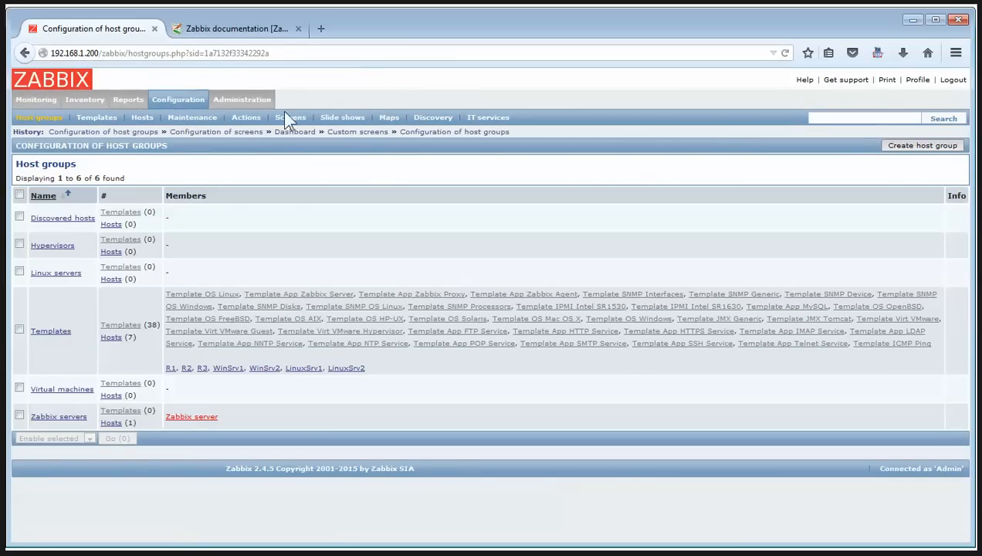
{"action": "left_click", "coordinate": [342, 120]}
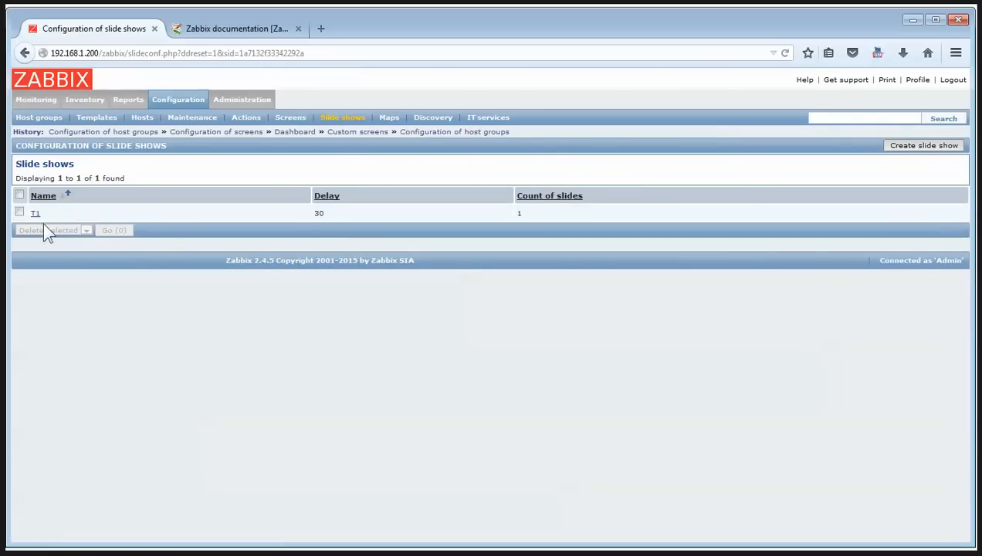
{"action": "left_click", "coordinate": [911, 146]}
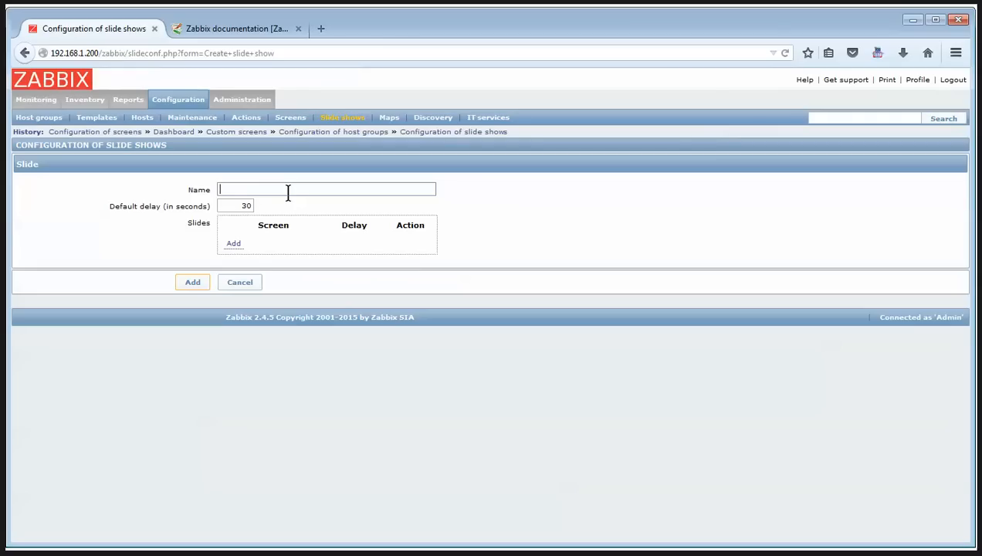
{"action": "type", "text": "R1-R2&Trigg"}
{"action": "type", "text": "ers"}
{"action": "key", "text": "BackSpace"}
{"action": "type", "text": "&"}
Step: Add the screens R1, R2 -Interface and Screen2 as slides of the new slide show
{"action": "left_click", "coordinate": [233, 244]}
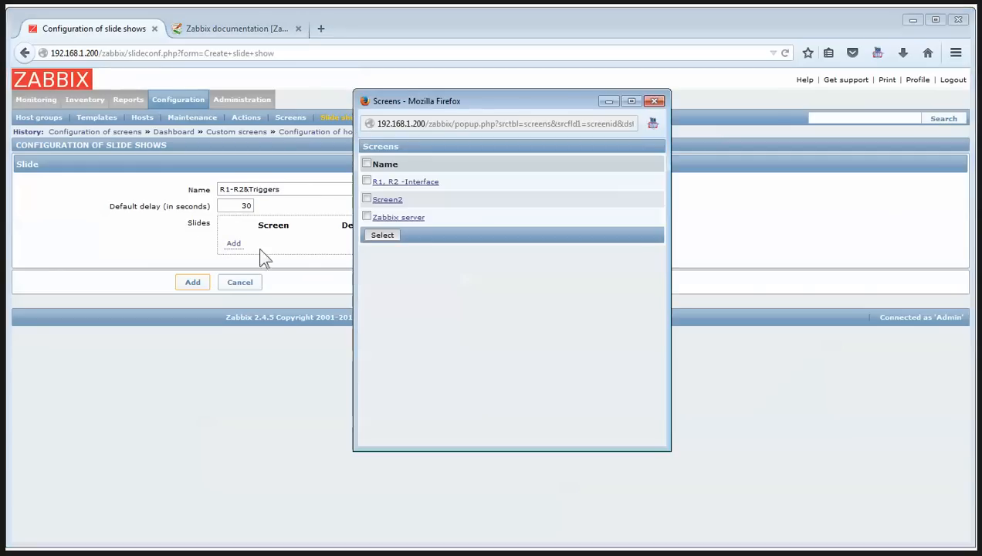
{"action": "left_click", "coordinate": [366, 182]}
{"action": "left_click", "coordinate": [366, 199]}
{"action": "left_click", "coordinate": [381, 235]}
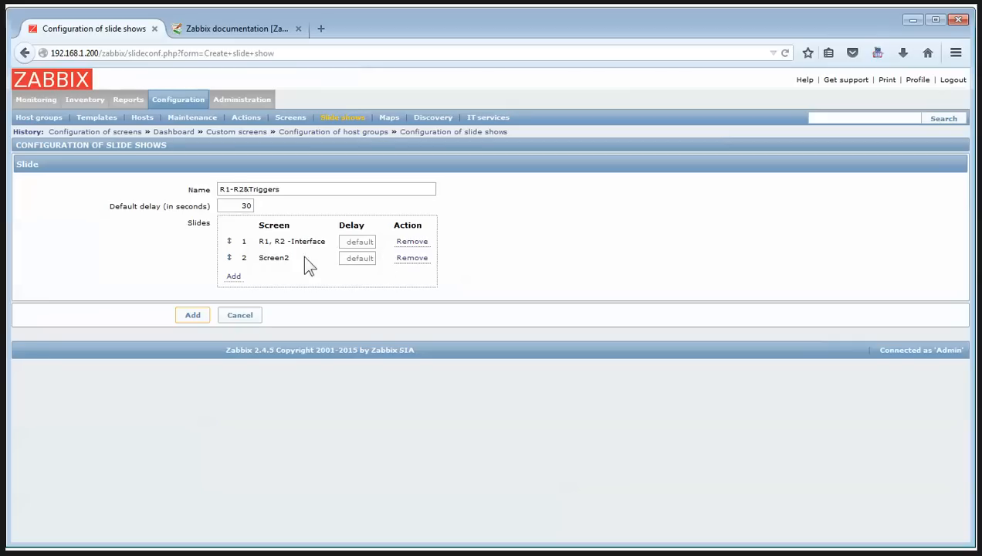
Step: Set the slide show's default delay to 5 seconds and save the new slide show
{"action": "left_click_drag", "start_coordinate": [111, 207], "coordinate": [162, 215]}
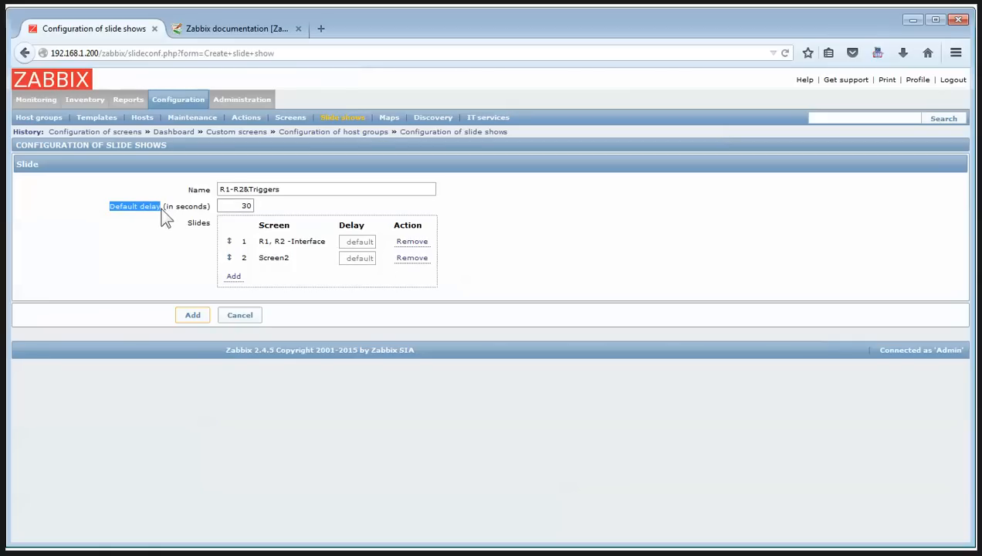
{"action": "double_click", "coordinate": [232, 205]}
{"action": "type", "text": "5"}
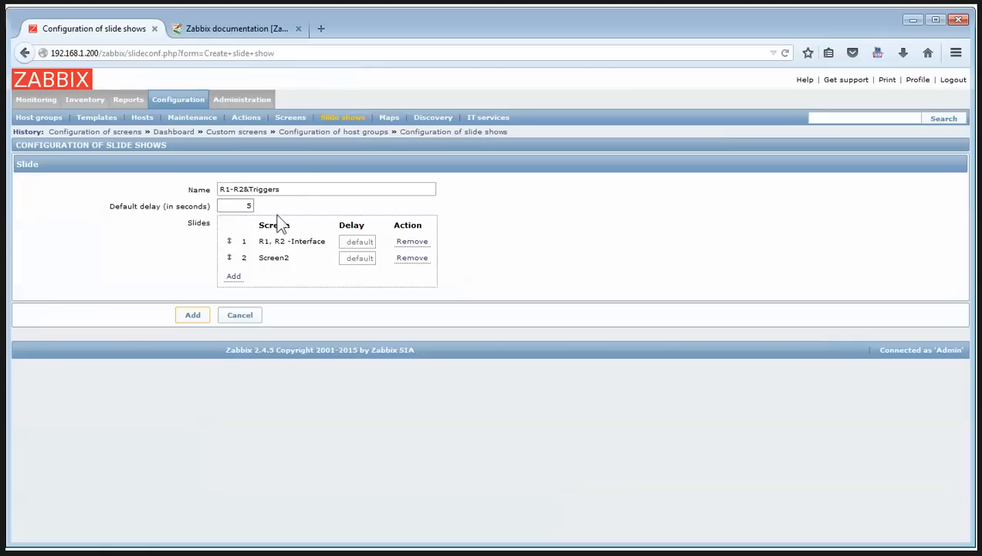
{"action": "left_click", "coordinate": [193, 316]}
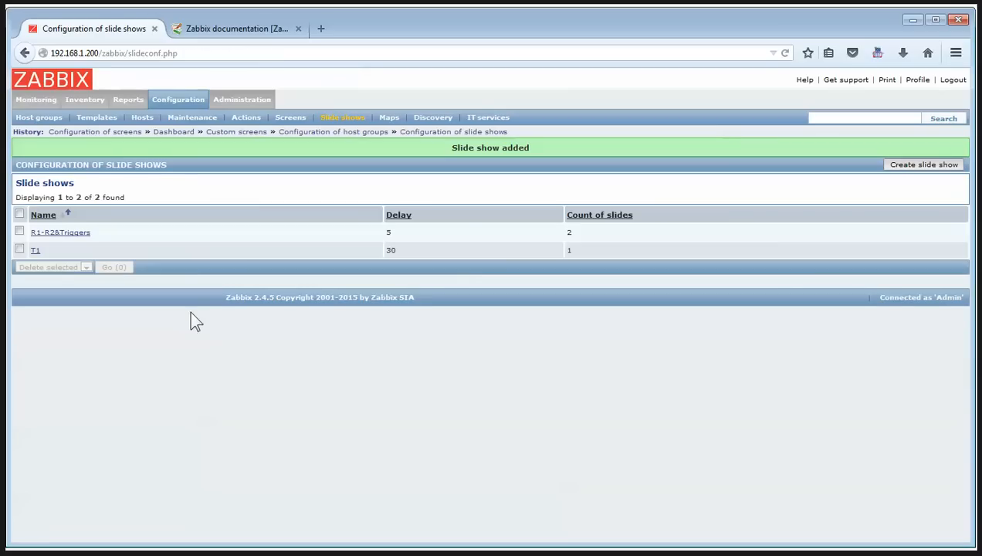
Step: View the T1 slide show in monitoring, examining its Local network map and Zabbix server CPU graphs
{"action": "left_click", "coordinate": [45, 106]}
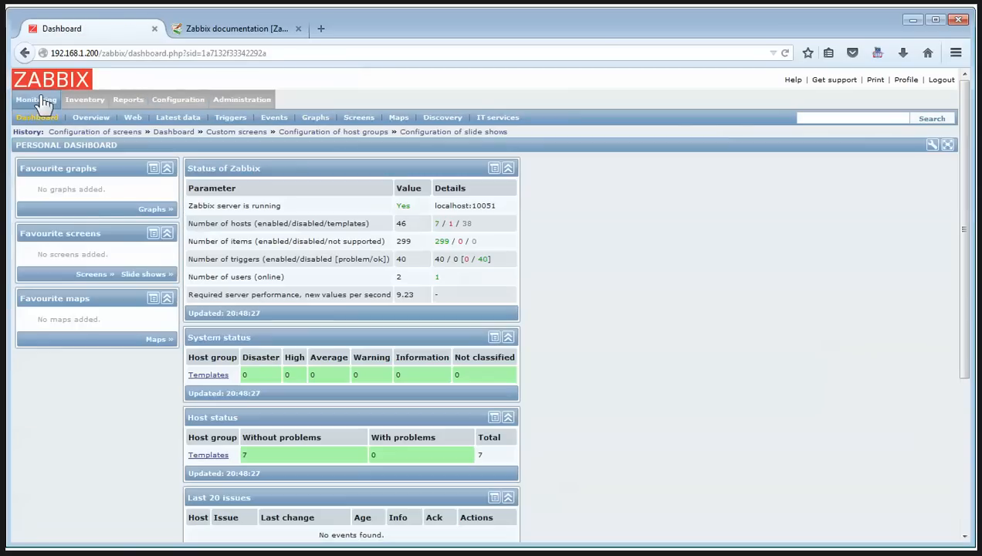
{"action": "left_click", "coordinate": [359, 118]}
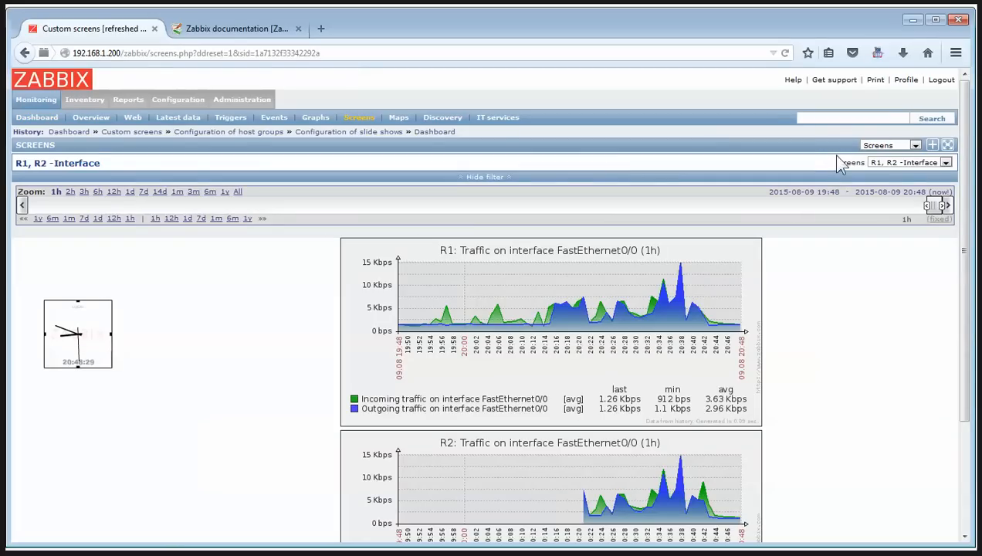
{"action": "left_click", "coordinate": [915, 147]}
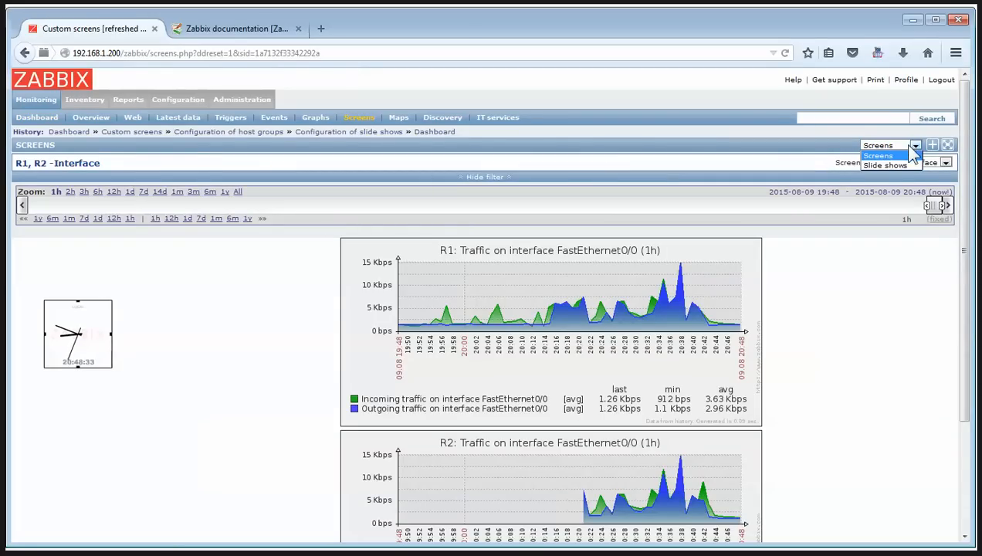
{"action": "left_click", "coordinate": [899, 165]}
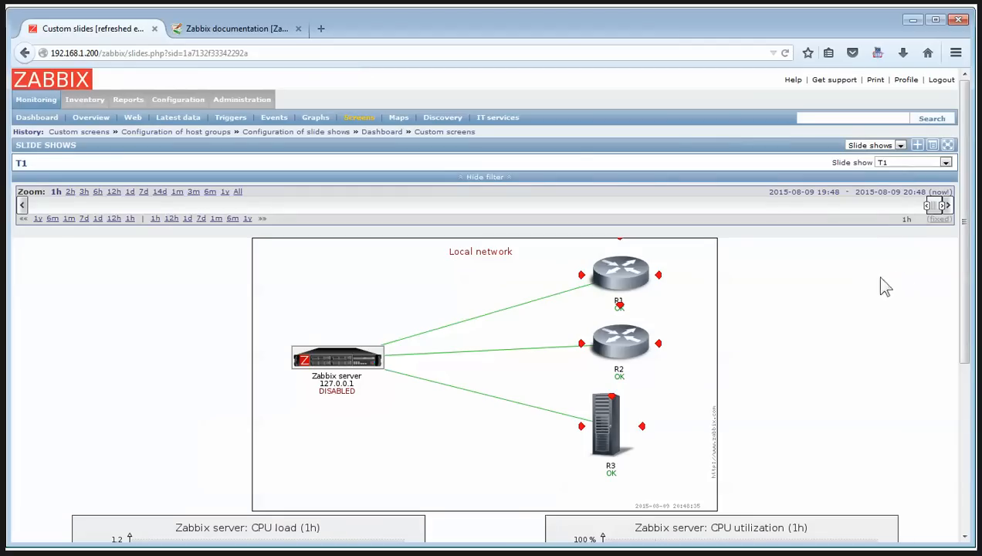
{"action": "left_click_drag", "start_coordinate": [965, 263], "coordinate": [970, 372]}
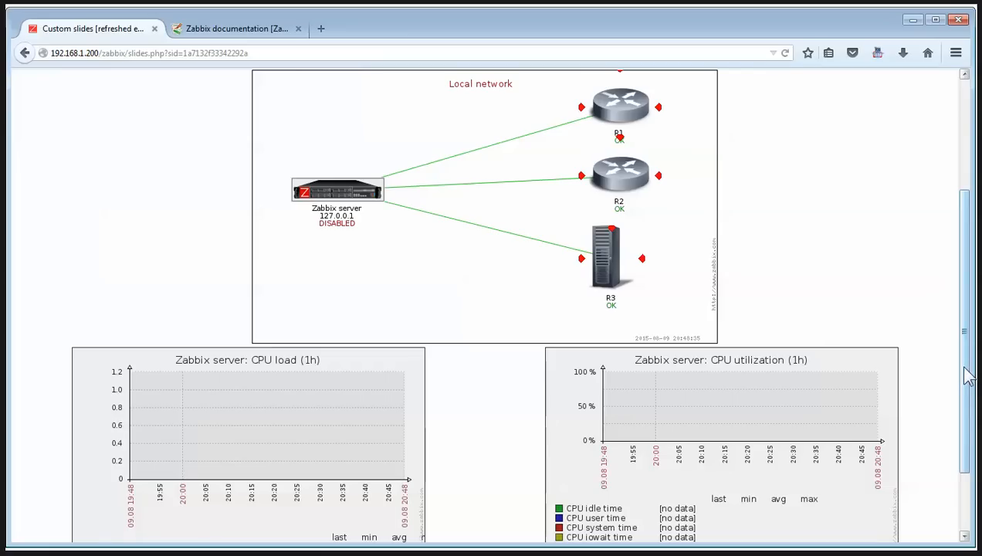
{"action": "left_click_drag", "start_coordinate": [964, 340], "coordinate": [967, 255]}
Step: Switch to the R1-R2&Triggers slide show and watch its slides rotate
{"action": "left_click", "coordinate": [945, 135]}
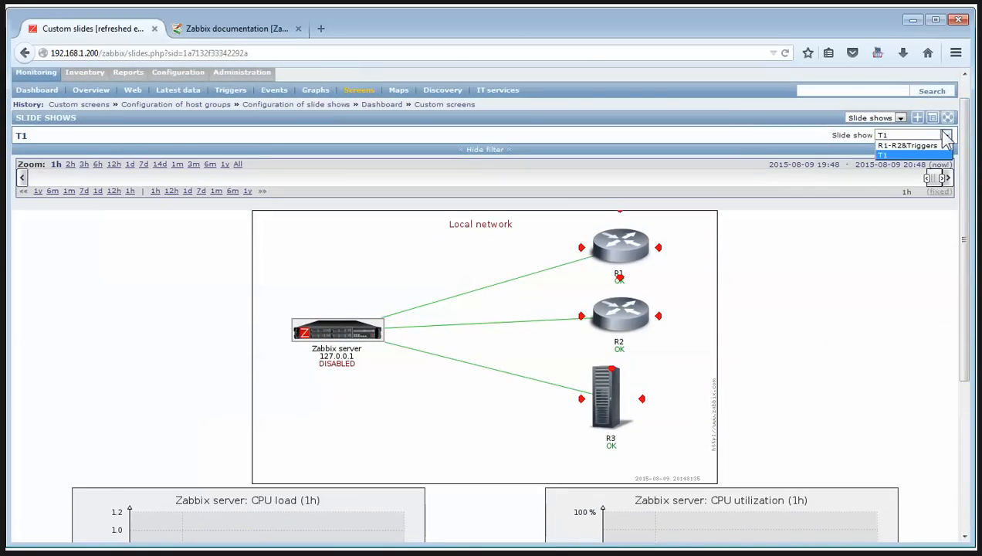
{"action": "left_click", "coordinate": [938, 146]}
{"action": "left_click_drag", "start_coordinate": [960, 192], "coordinate": [978, 301]}
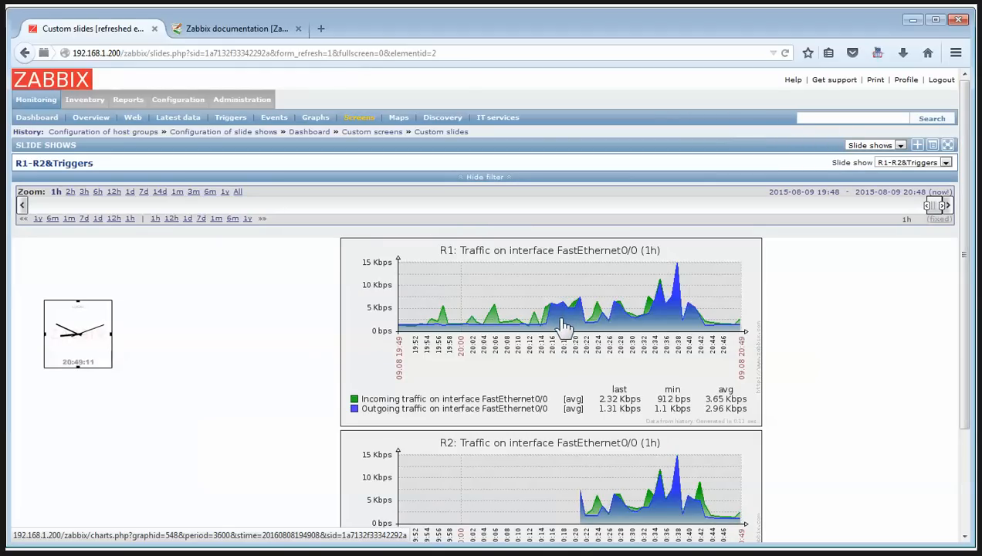
Step: Open the configuration of the R1-R2&Triggers slide show to check its default delay and slides
{"action": "left_click", "coordinate": [179, 102]}
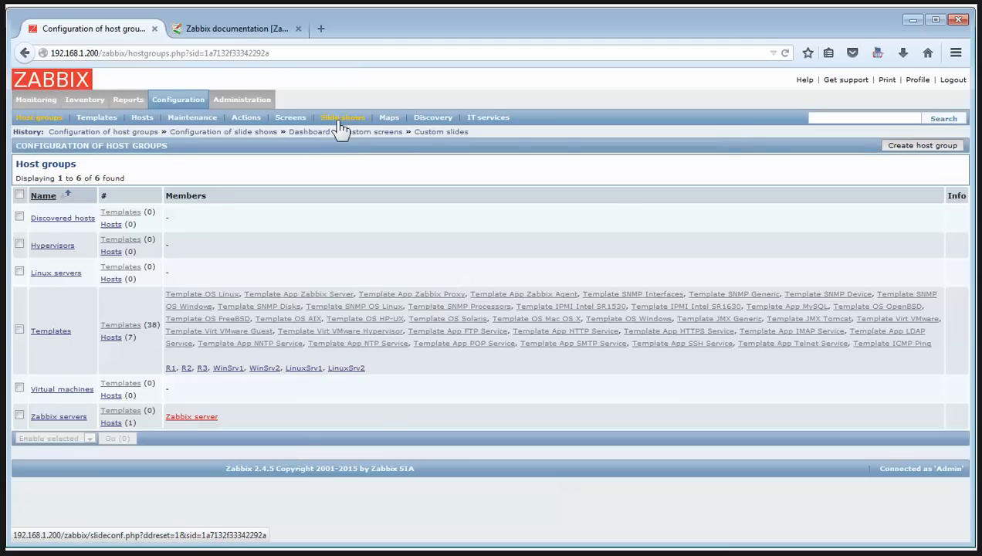
{"action": "left_click", "coordinate": [337, 119]}
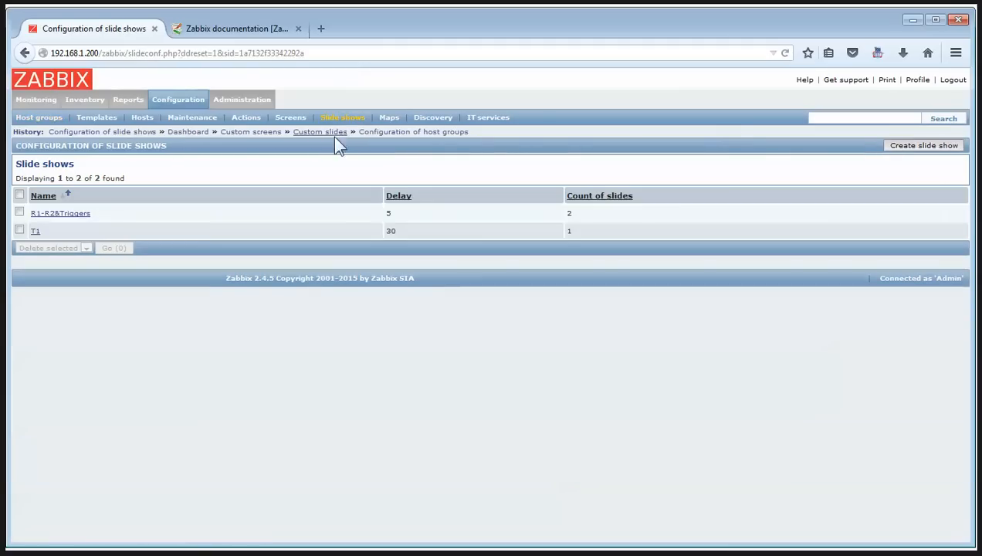
{"action": "left_click", "coordinate": [70, 214]}
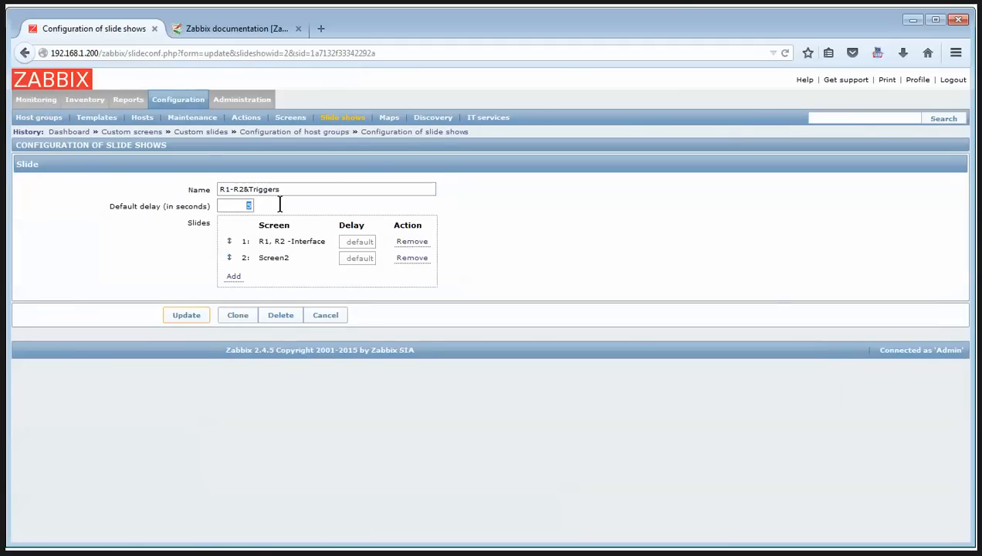
Step: View the R1-R2&Triggers slide show in monitoring again and watch it change between its screens
{"action": "left_click", "coordinate": [49, 103]}
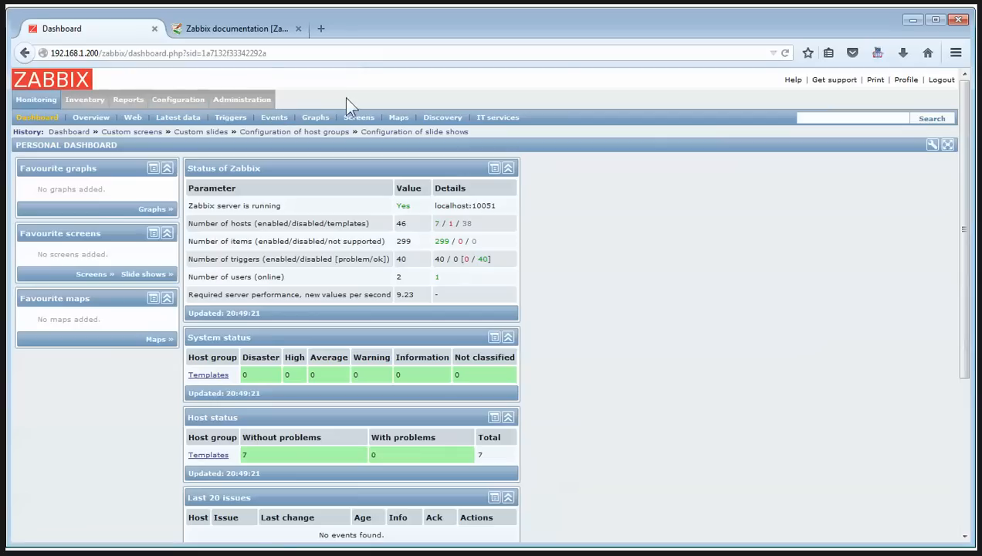
{"action": "left_click", "coordinate": [360, 119]}
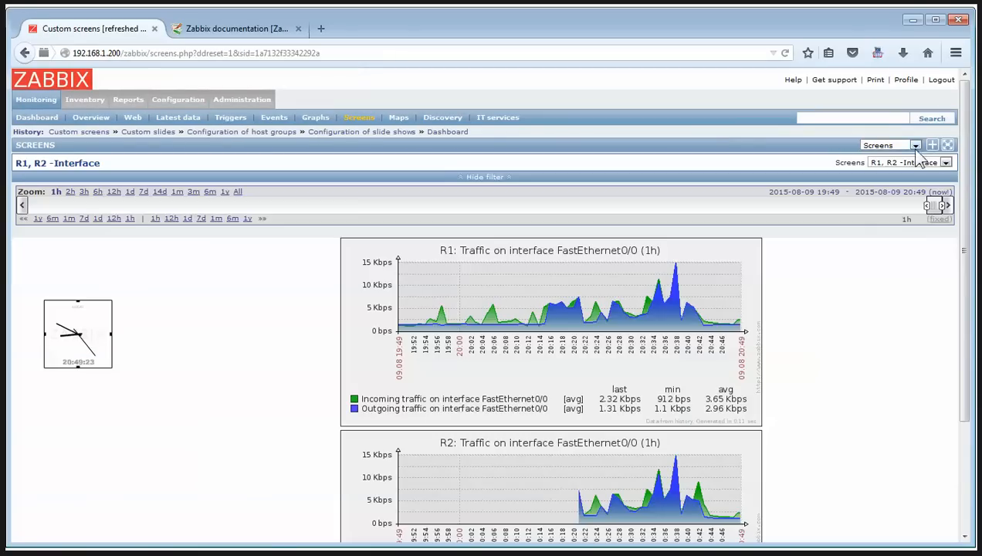
{"action": "left_click", "coordinate": [888, 146]}
{"action": "left_click", "coordinate": [890, 166]}
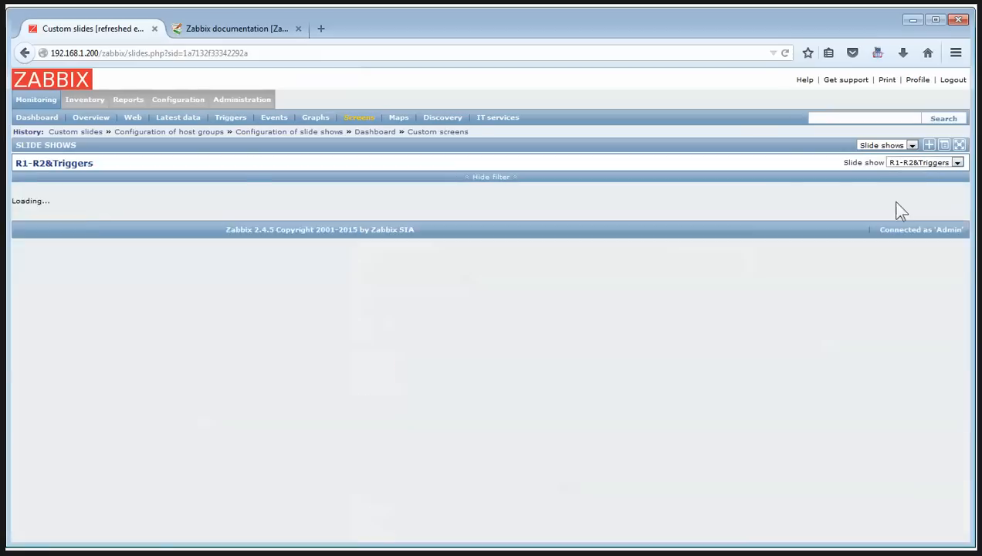
{"action": "left_click", "coordinate": [942, 162]}
{"action": "left_click", "coordinate": [943, 162]}
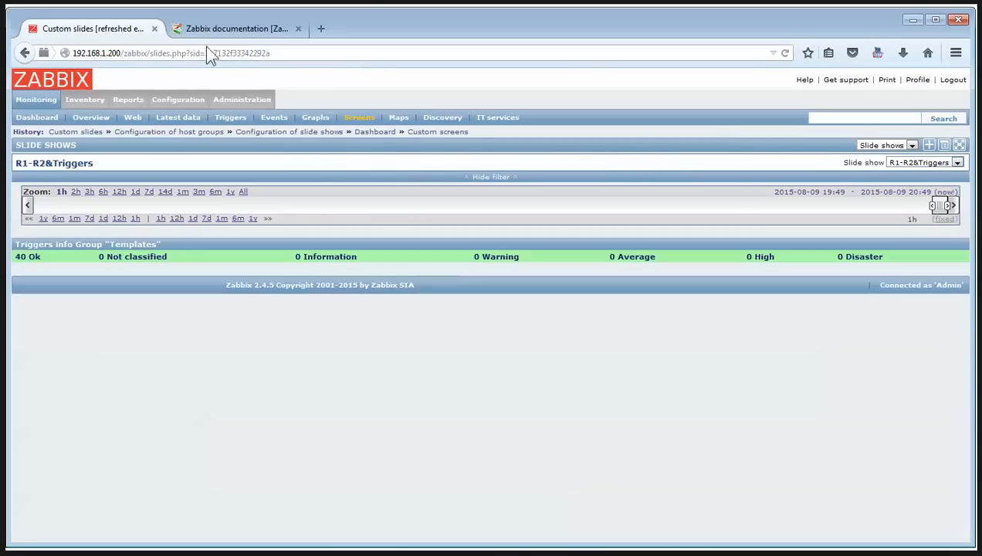
Step: Close the Zabbix documentation page and minimize the browser window
{"action": "left_click", "coordinate": [210, 30]}
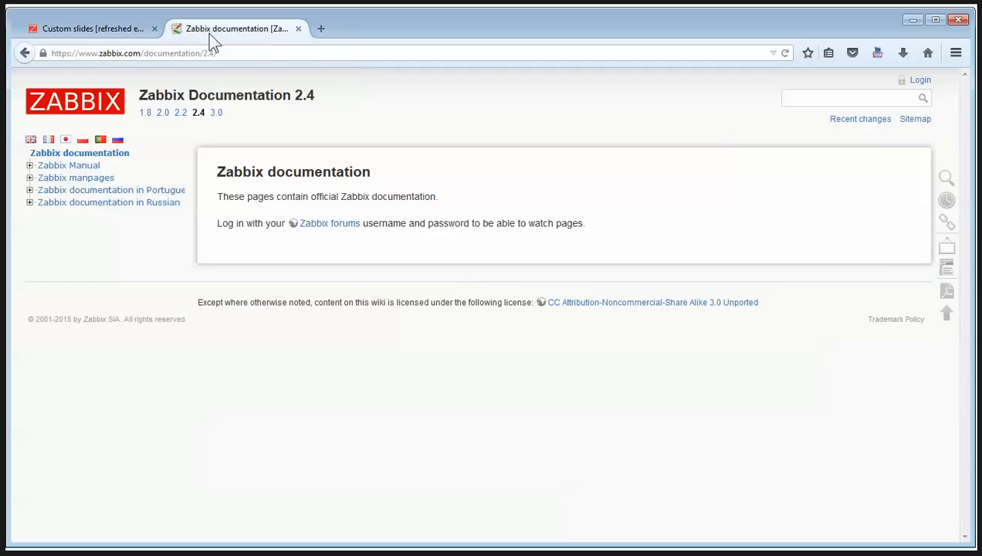
{"action": "left_click", "coordinate": [299, 28]}
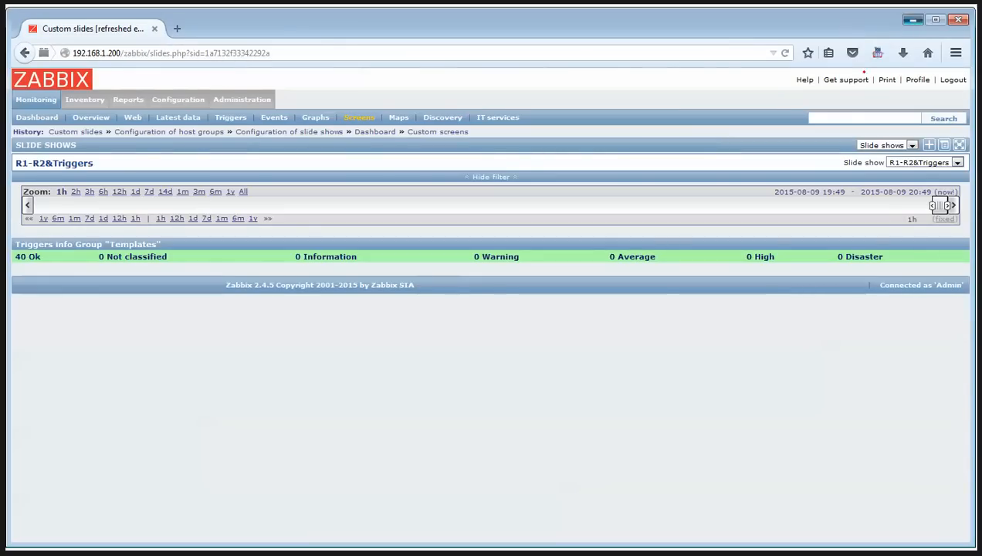
{"action": "left_click", "coordinate": [912, 20]}
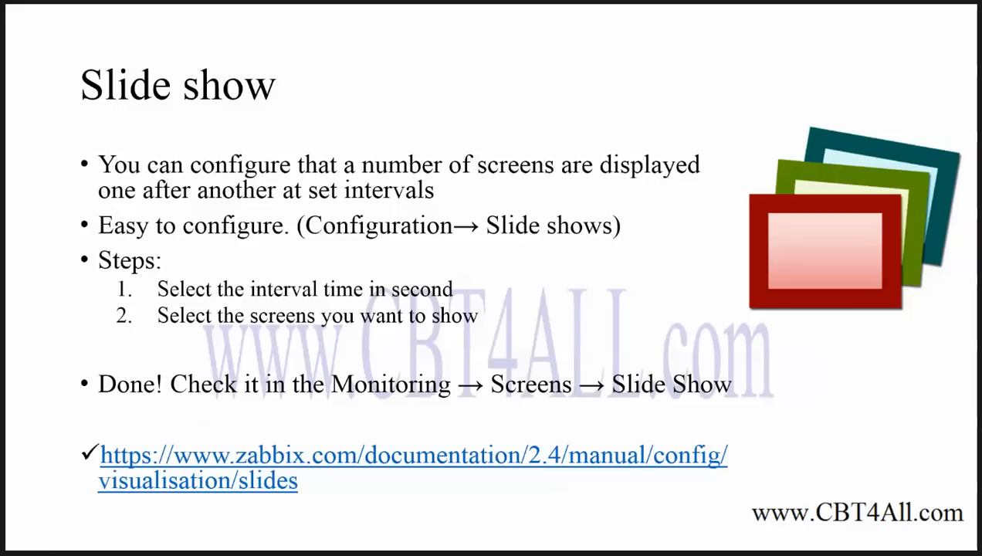
{"action": "key", "text": "Right"}
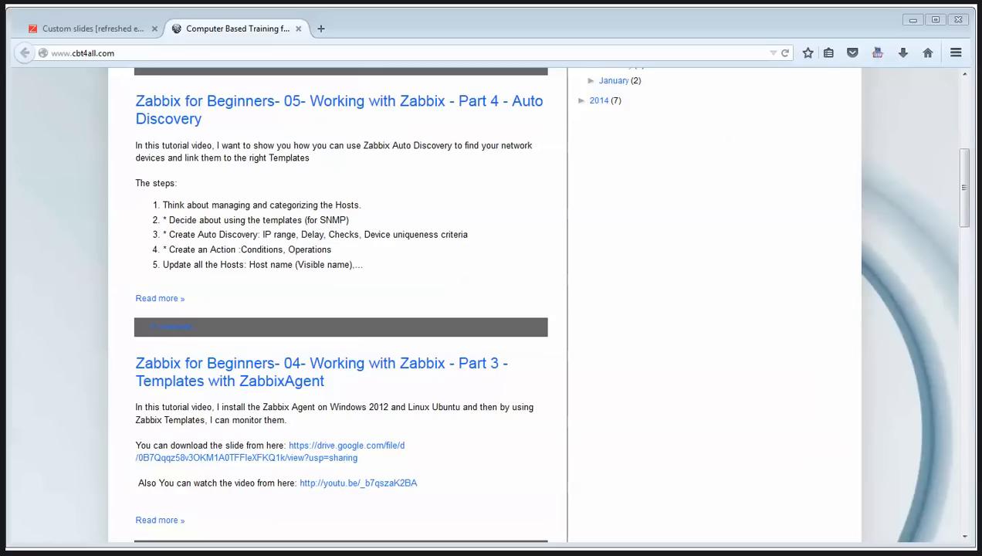
{"action": "left_click_drag", "start_coordinate": [965, 188], "coordinate": [942, 251]}
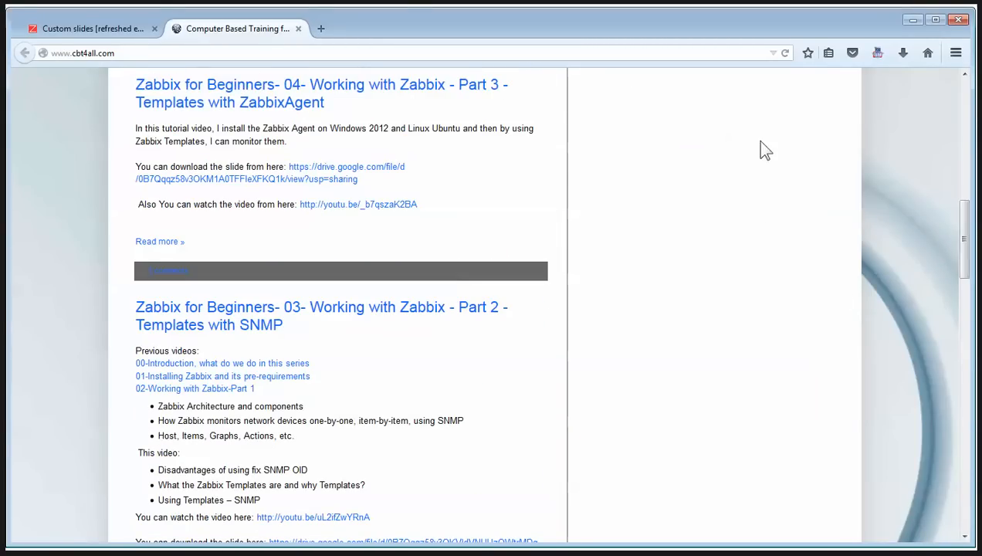
{"action": "left_click", "coordinate": [914, 21]}
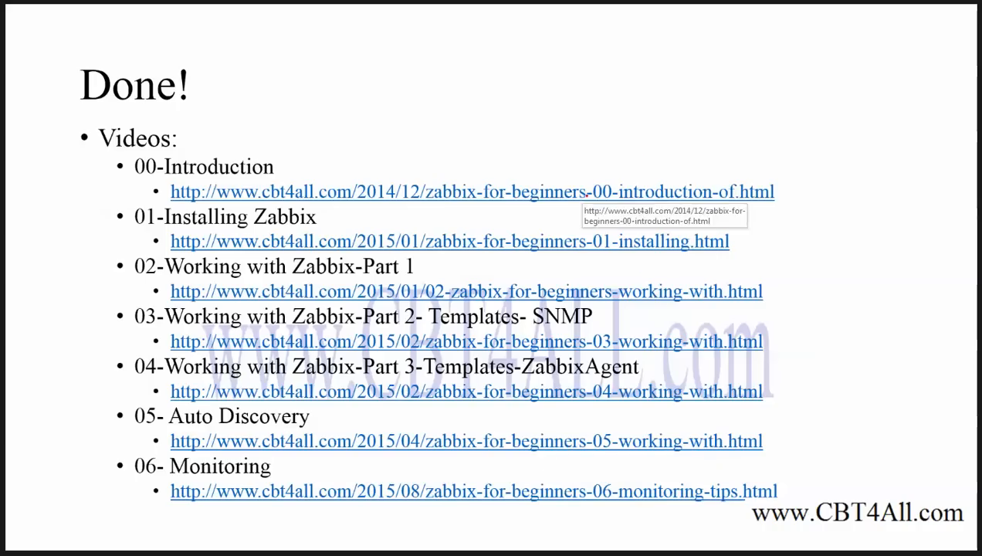
{"action": "mouse_move", "coordinate": [572, 180]}
{"action": "left_mouse_down"}
{"action": "mouse_move", "coordinate": [451, 181]}
{"action": "mouse_move", "coordinate": [449, 189]}
{"action": "left_mouse_up"}
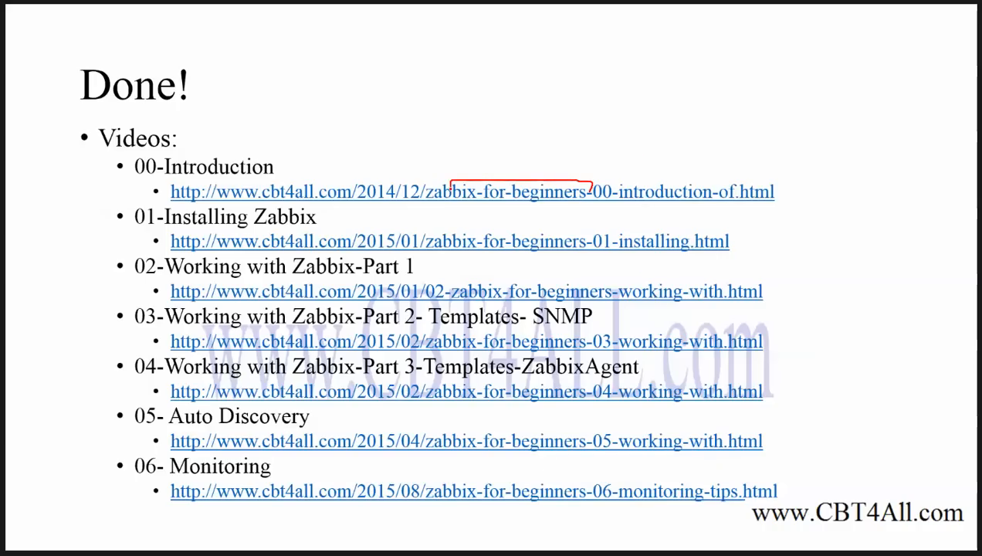